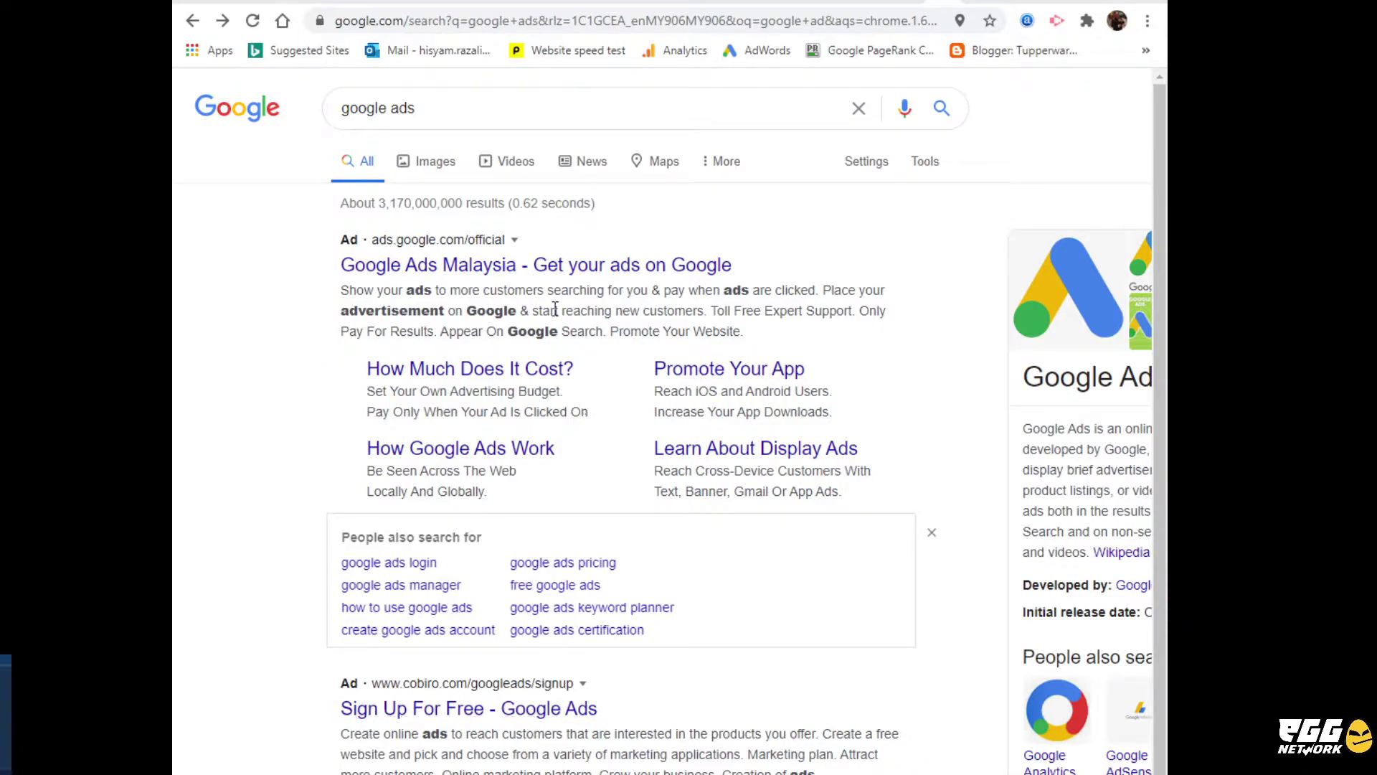
# Step: Sign in to Google Ads through the official ad in the search results and dismiss the new Report Editor notice
pyautogui.click(557, 279)
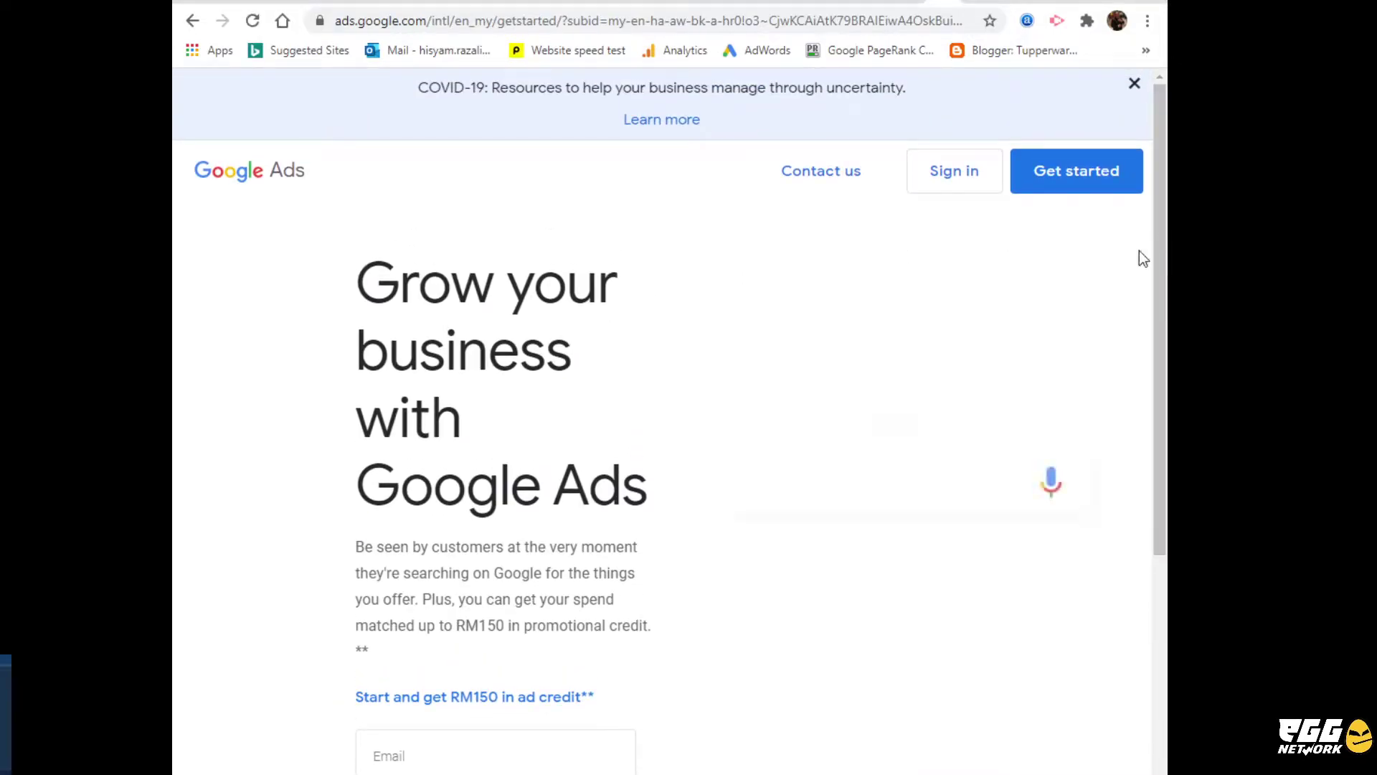
pyautogui.scroll(-3, 510, 302)
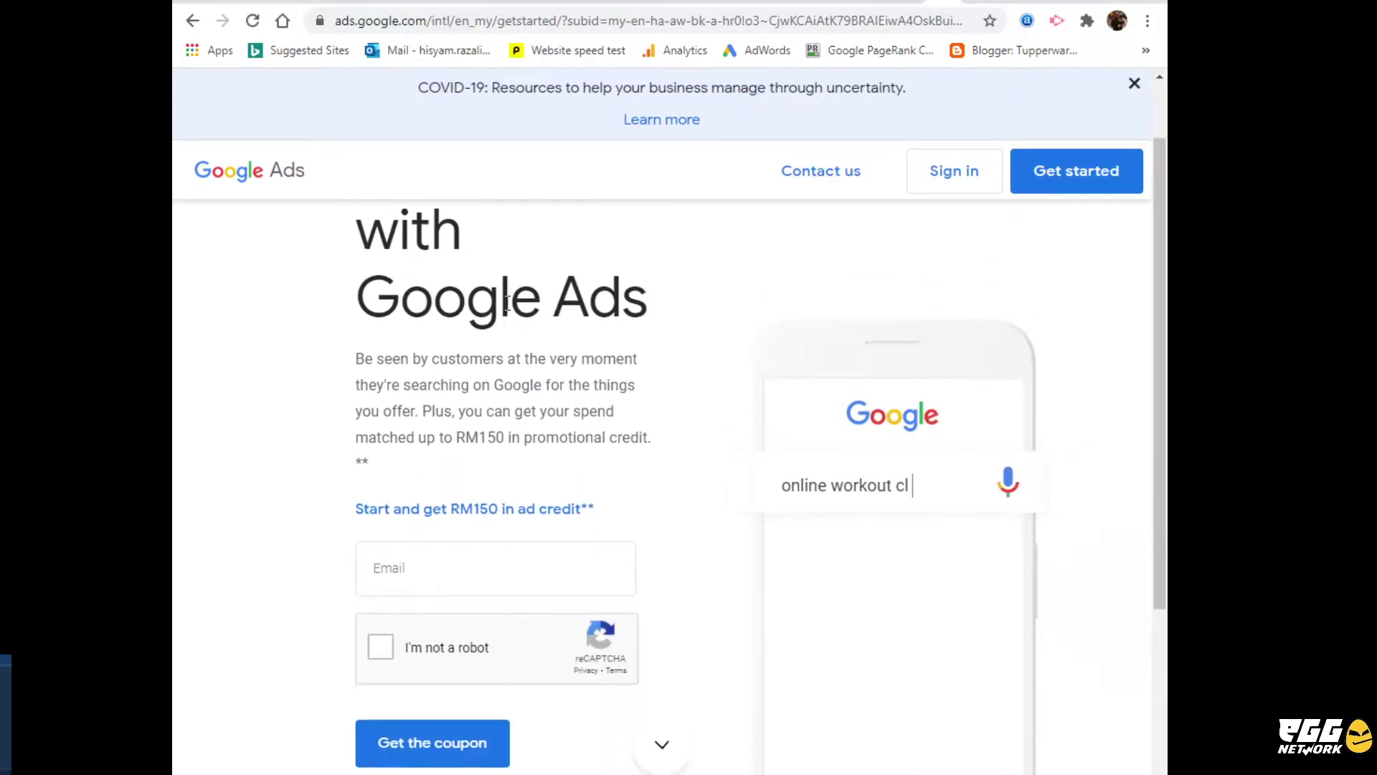
pyautogui.scroll(2, 538, 302)
pyautogui.scroll(1, 547, 302)
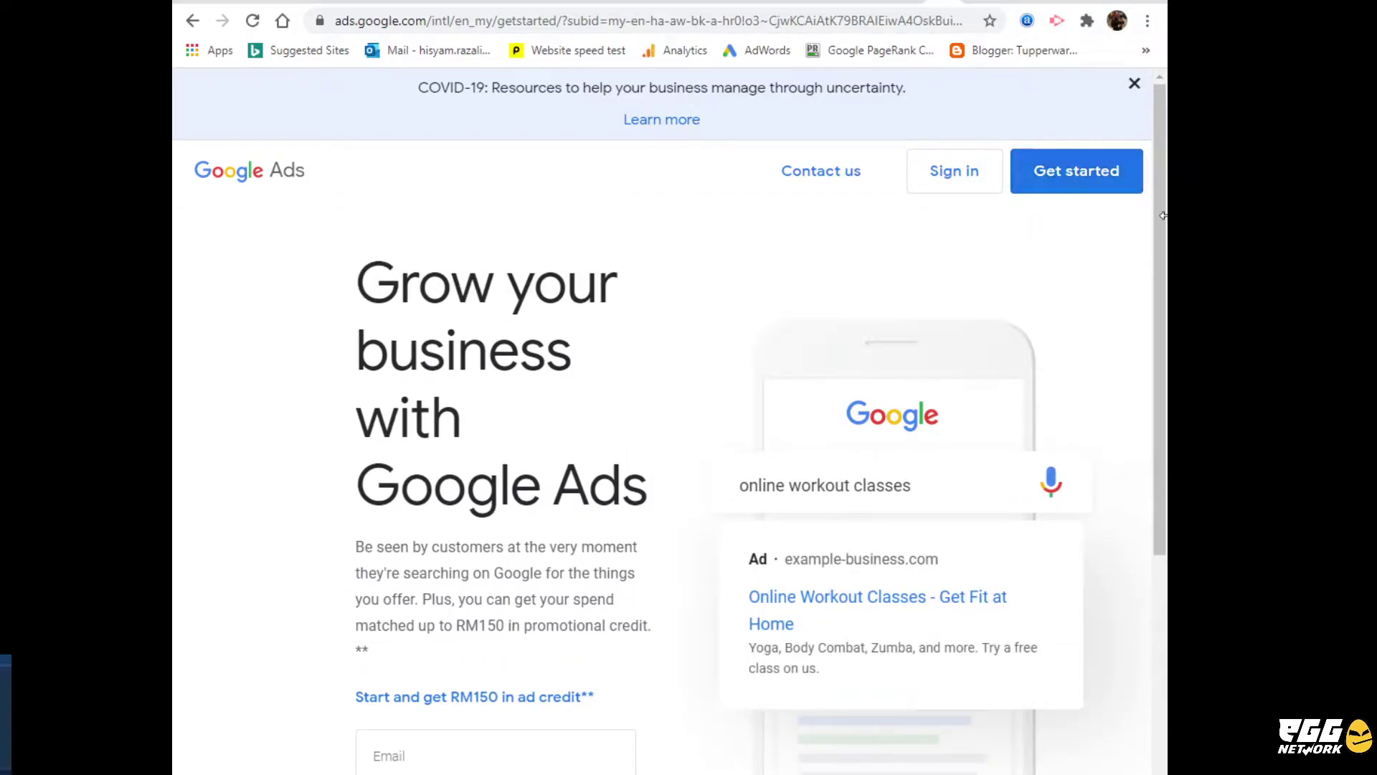
pyautogui.click(956, 175)
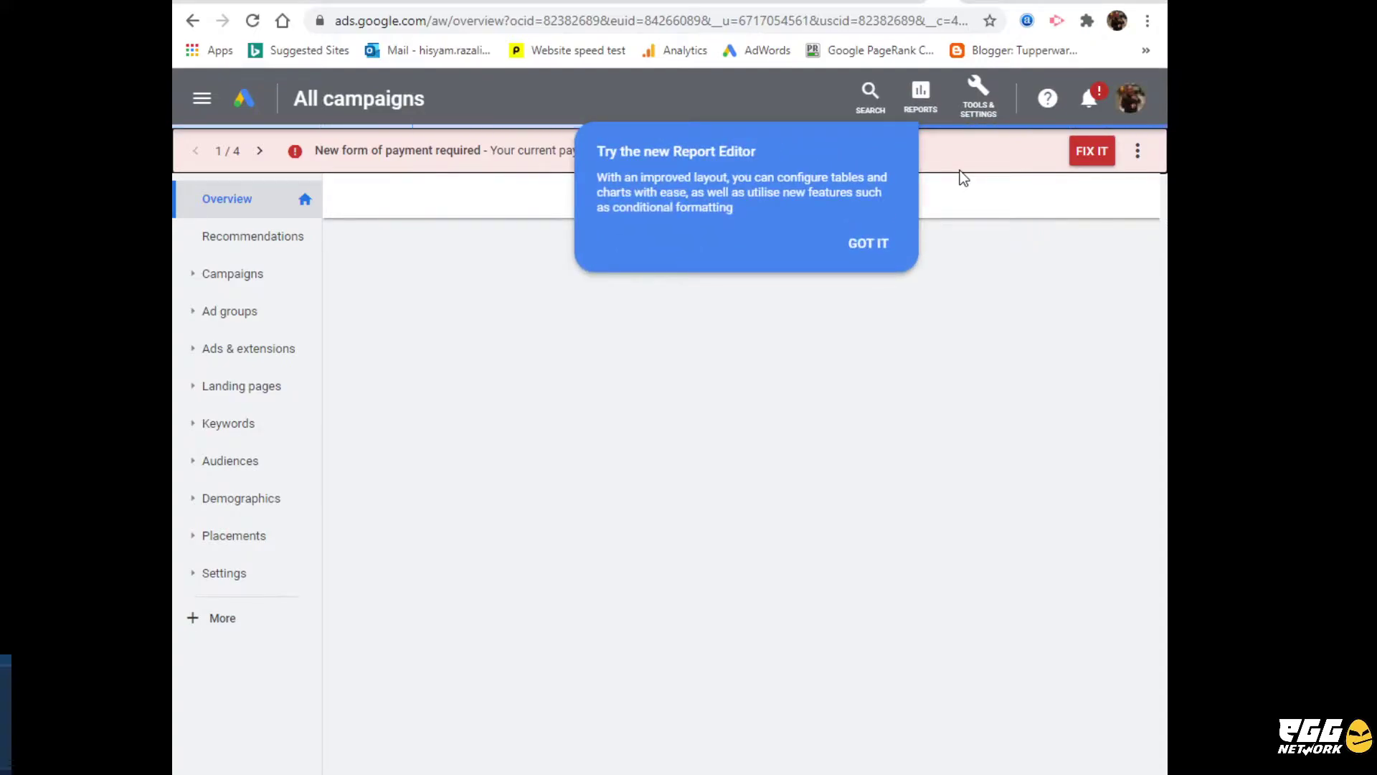
pyautogui.click(867, 244)
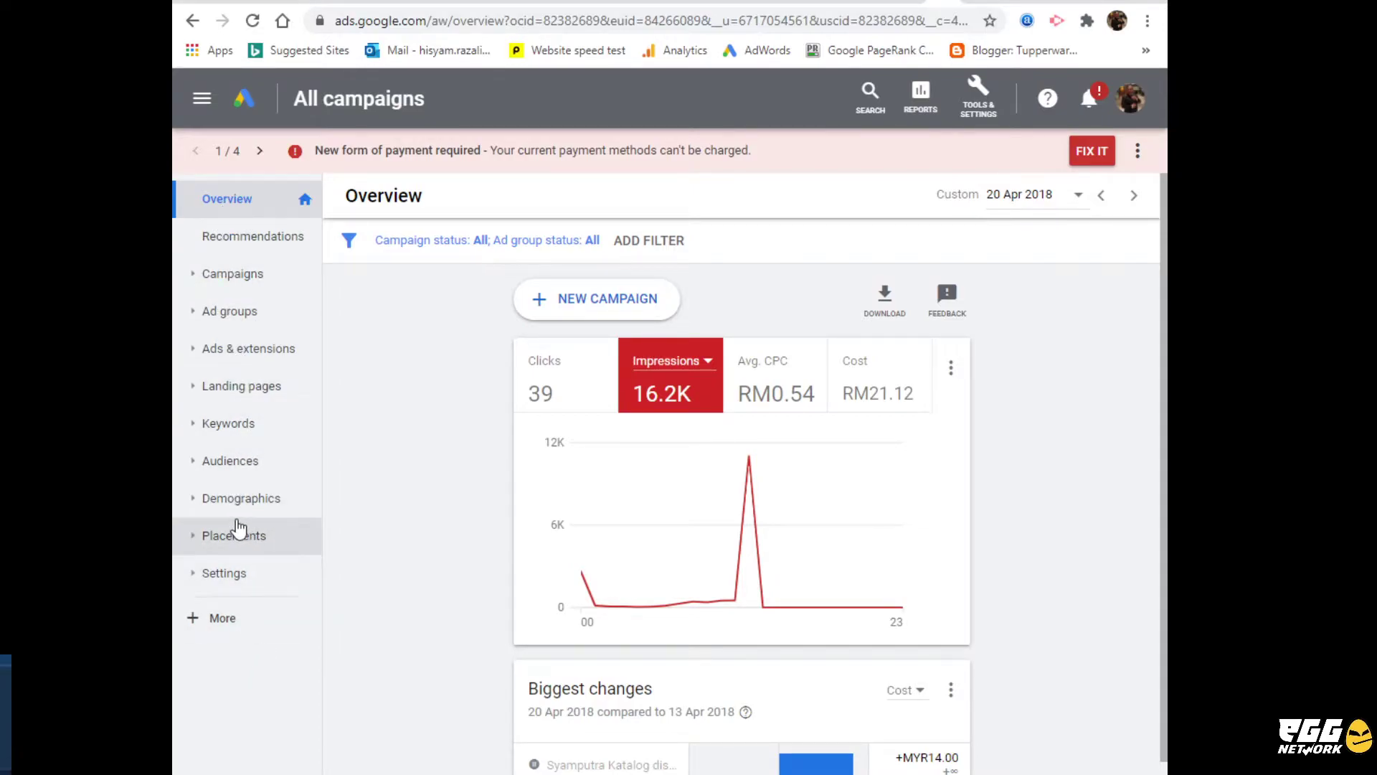
# Step: Look through the existing campaigns in the campaigns list, including their budgets, statuses and types, without renaming any
pyautogui.click(254, 283)
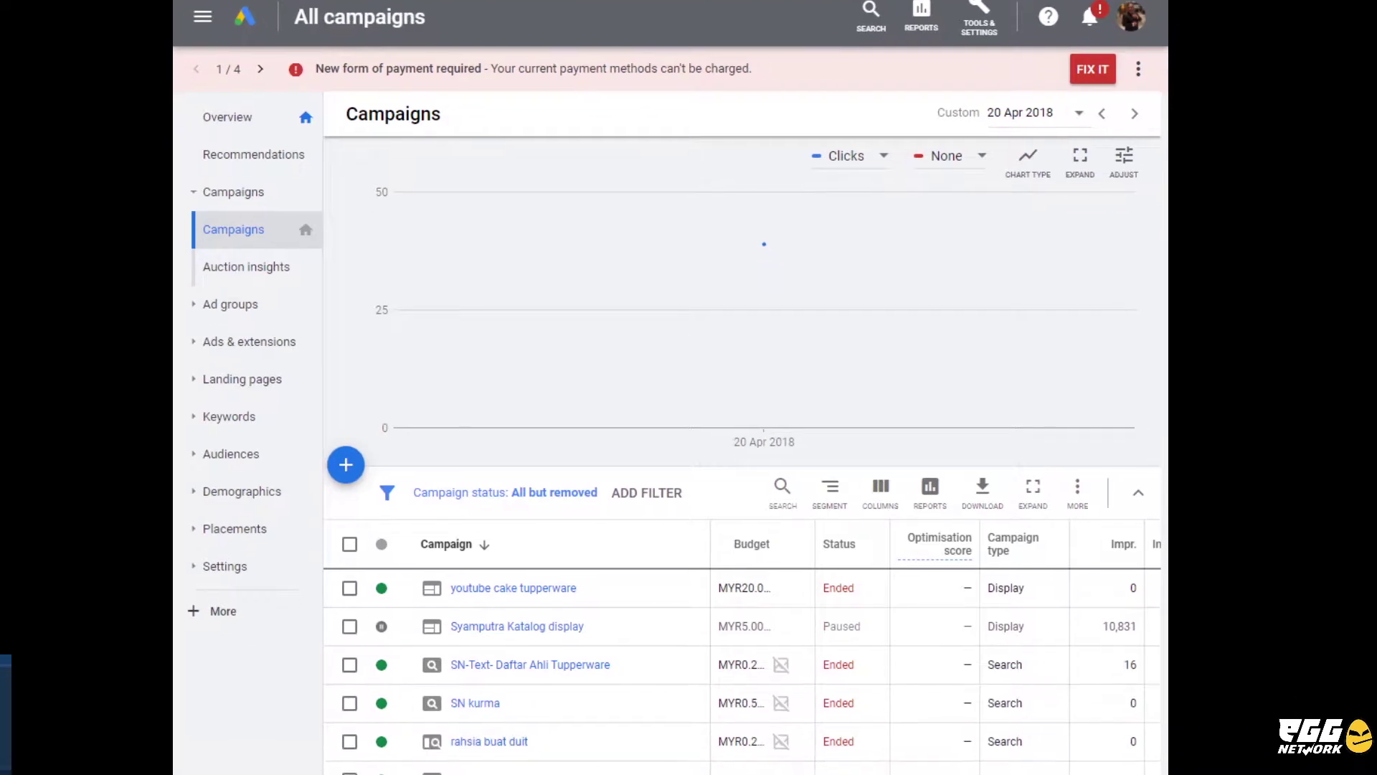
pyautogui.scroll(-7, 667, 387)
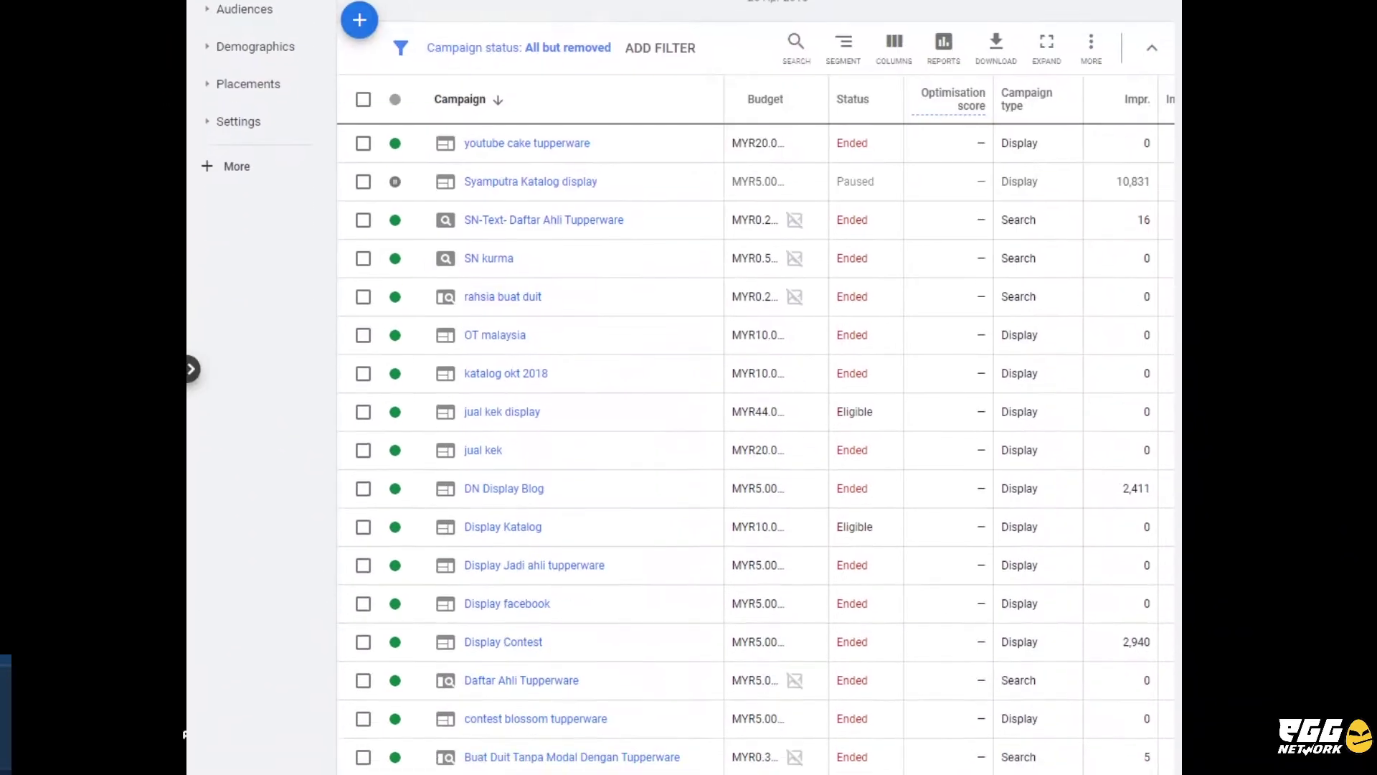
pyautogui.scroll(6, 667, 387)
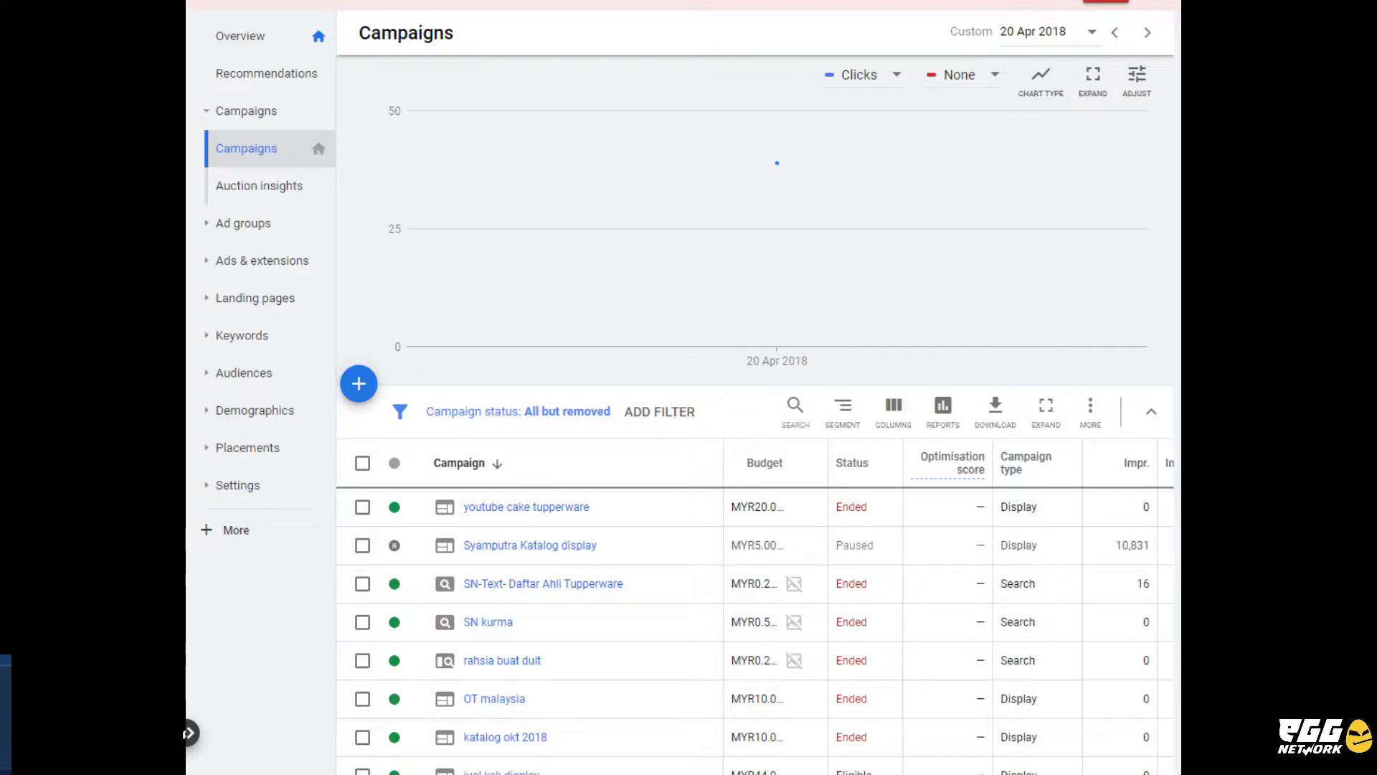
pyautogui.scroll(-3, 753, 431)
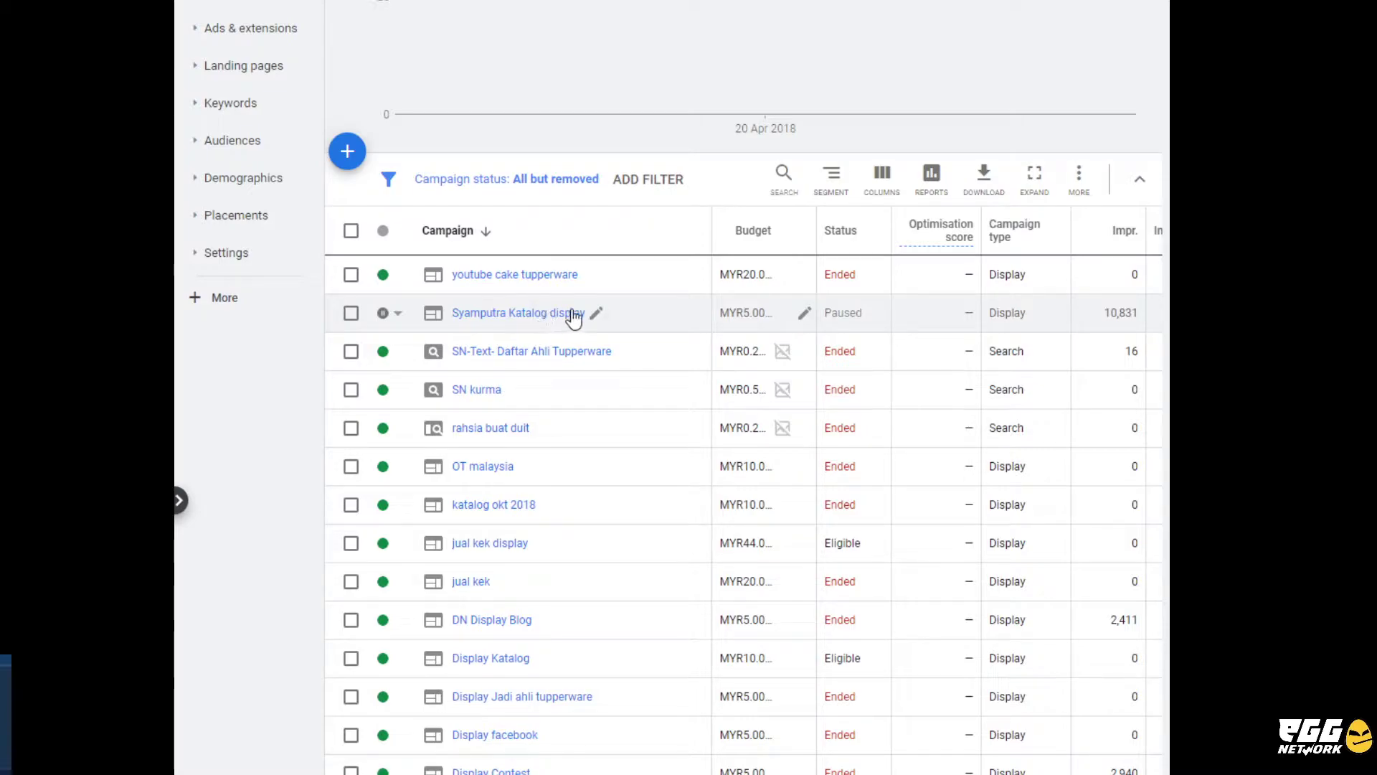
pyautogui.click(596, 314)
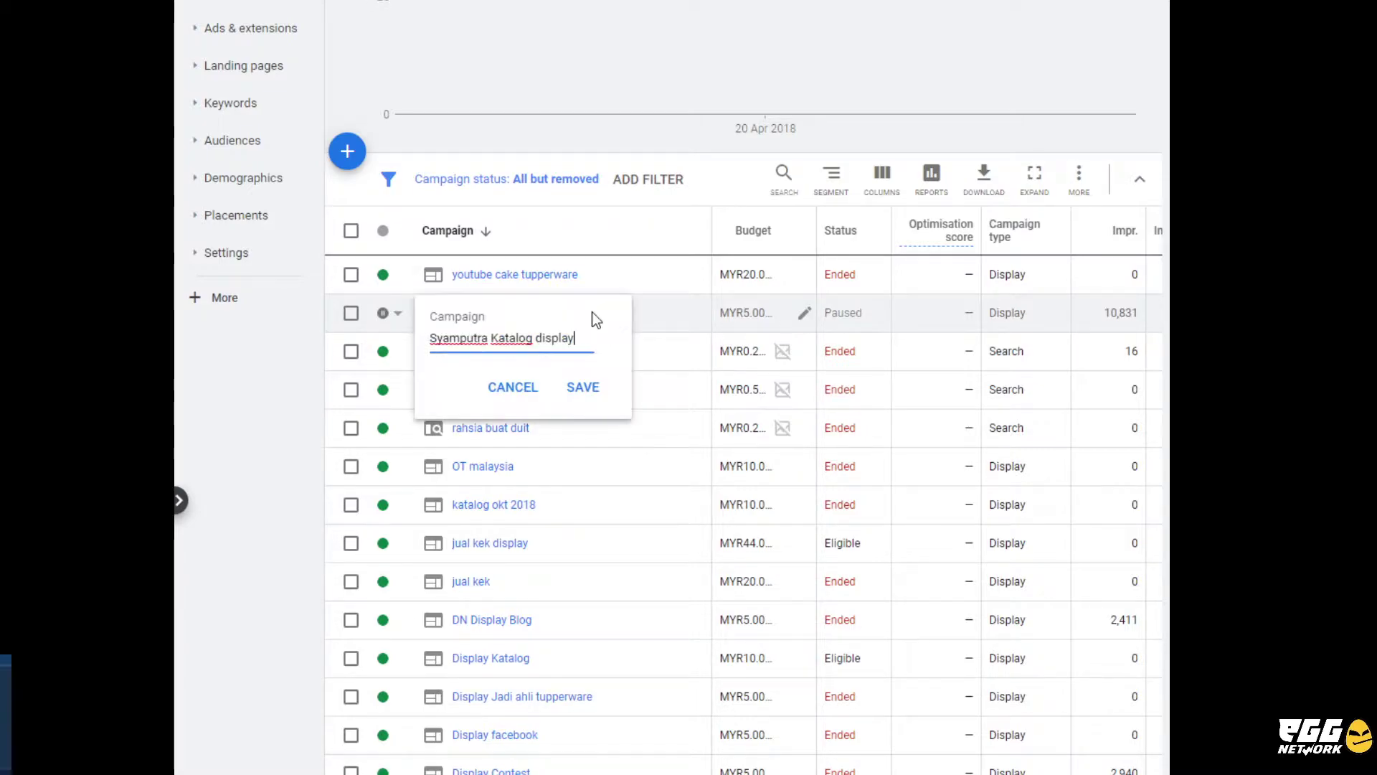
pyautogui.click(643, 237)
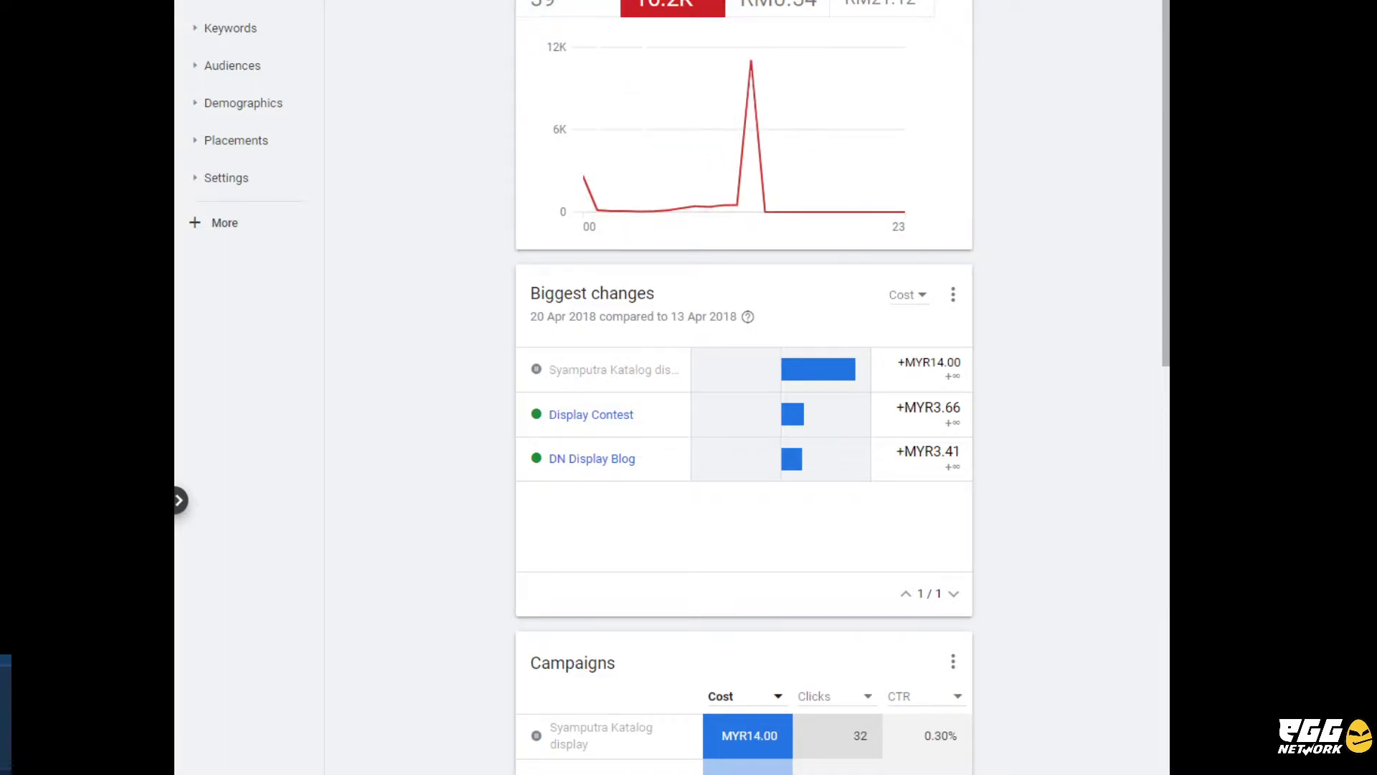
# Step: Examine the account overview's campaign costs, search keywords, searches, most-shown search ads and display ads
pyautogui.scroll(-5, 807, 720)
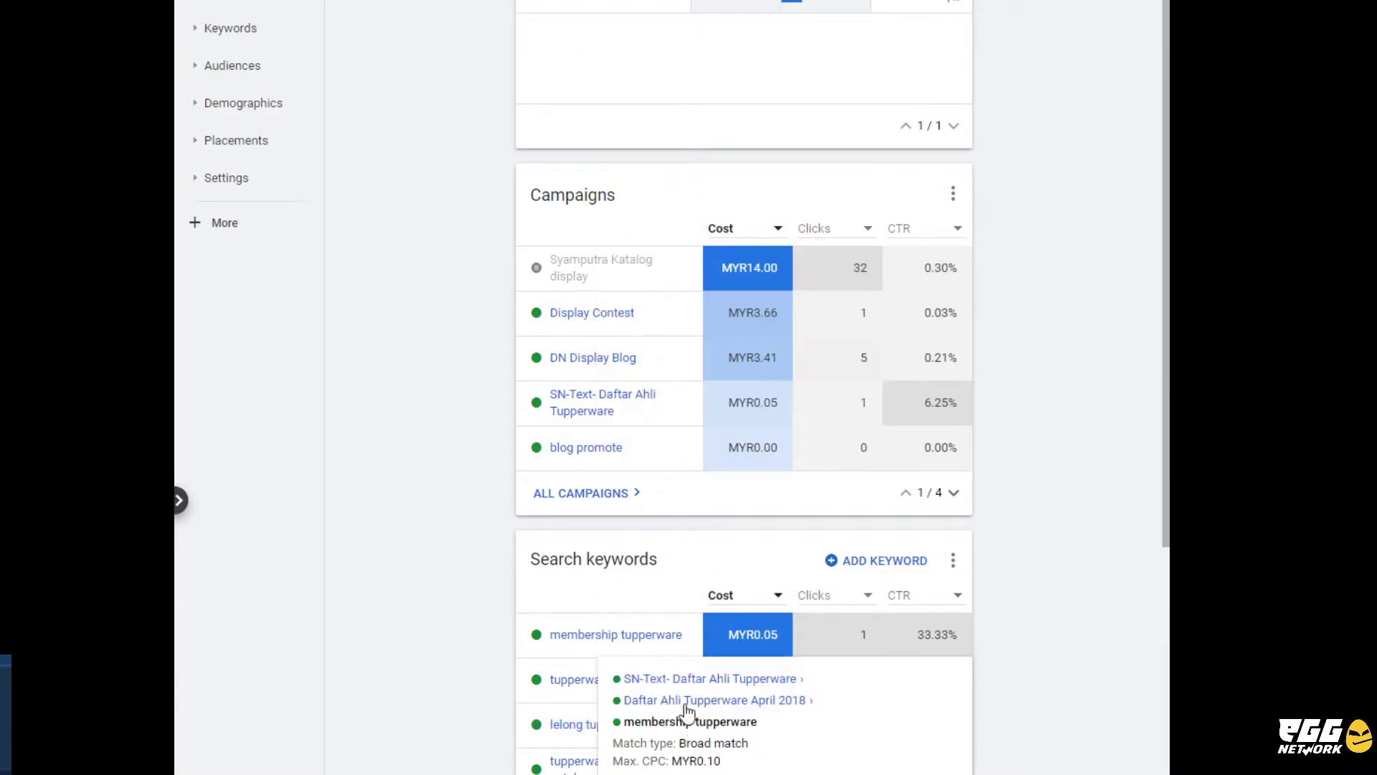
pyautogui.scroll(-4, 744, 388)
pyautogui.scroll(4, 744, 387)
pyautogui.scroll(-7, 743, 387)
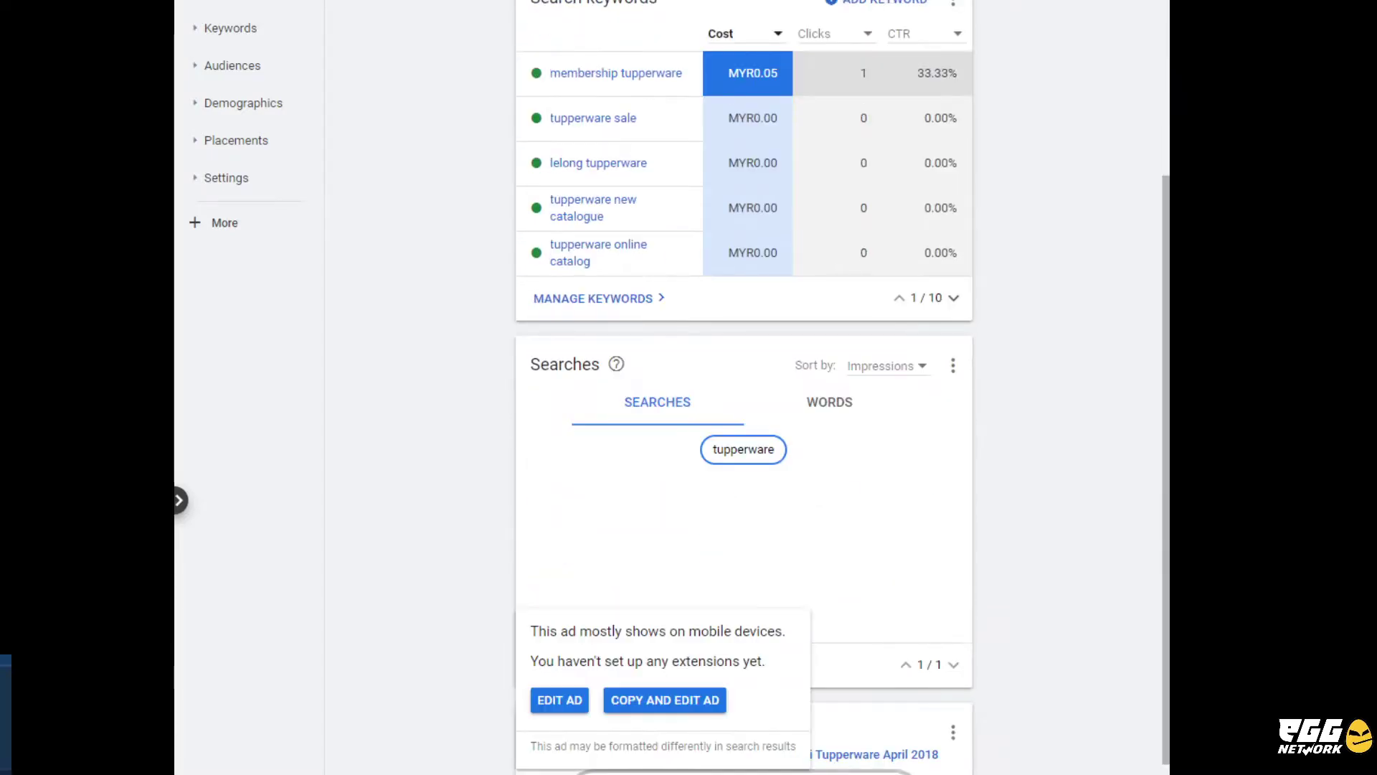
pyautogui.scroll(-3, 744, 387)
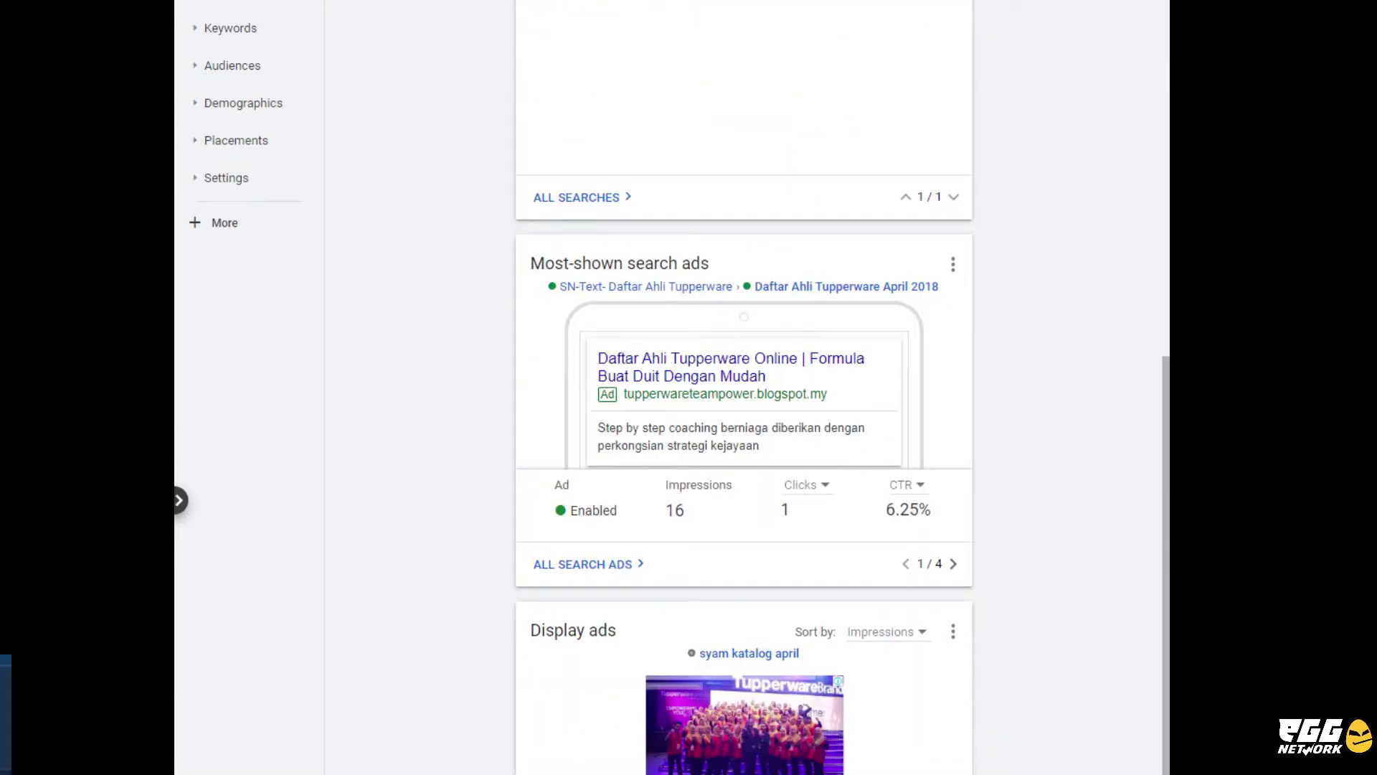
pyautogui.scroll(-1, 723, 488)
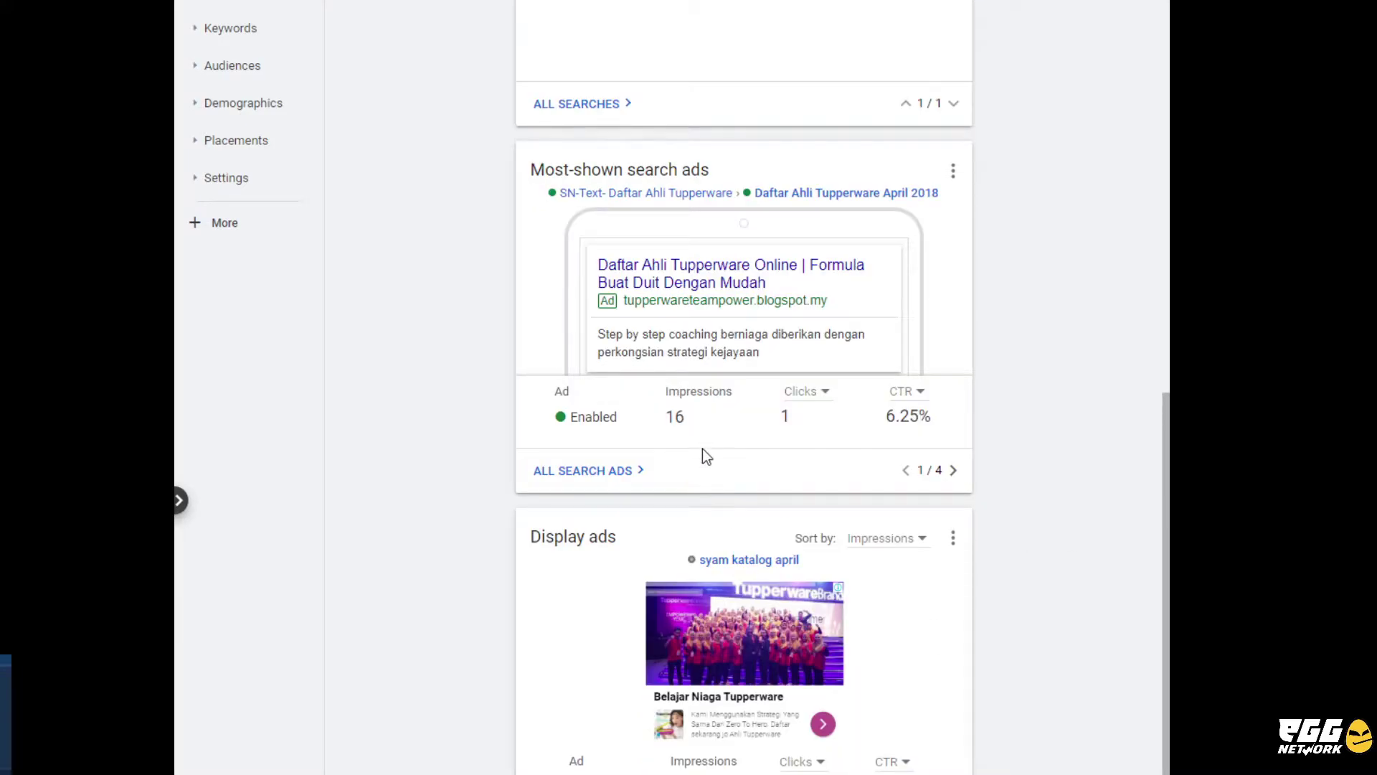
pyautogui.moveTo(731, 248)
pyautogui.moveTo(686, 269)
# Step: Review the overview's impressions chart and the biggest cost changes between 20 Apr 2018 and 13 Apr 2018
pyautogui.scroll(7, 1018, 515)
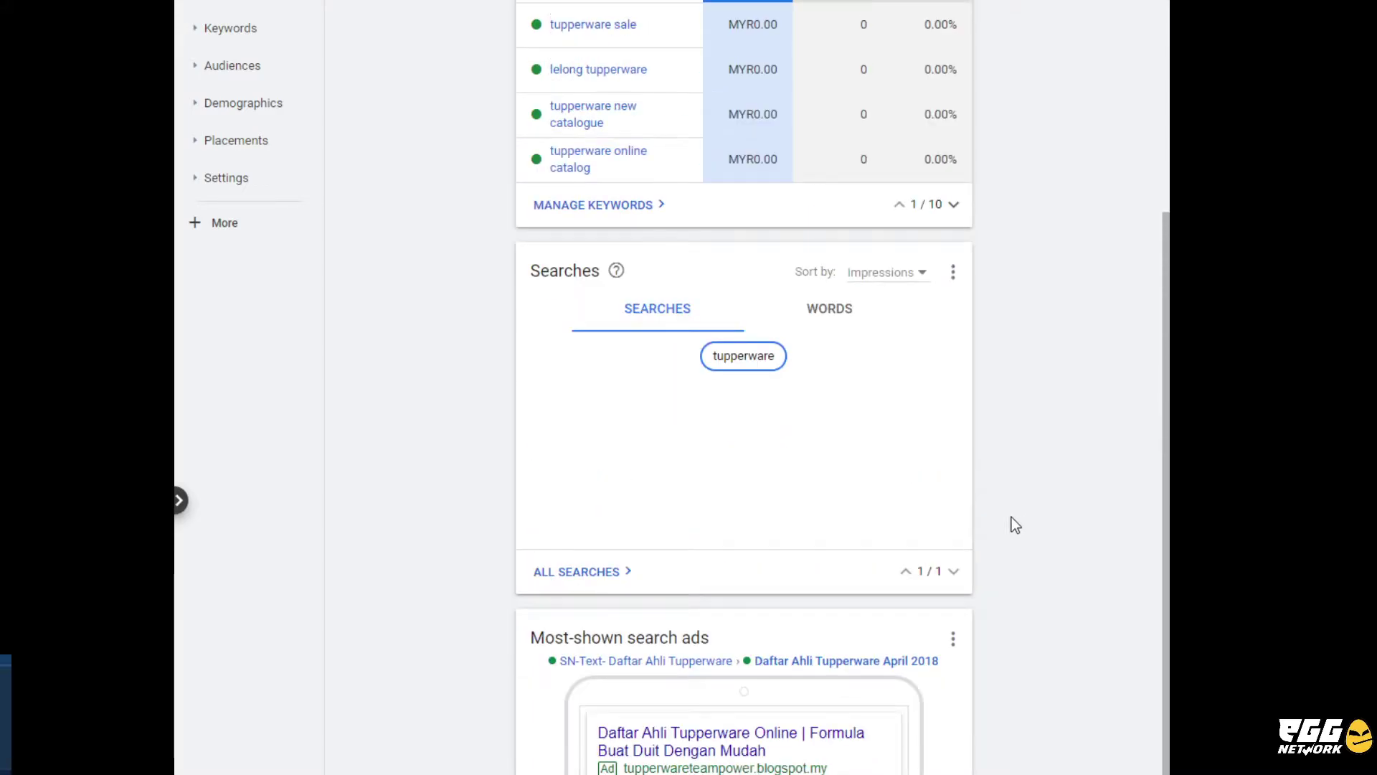
pyautogui.scroll(3, 1014, 522)
pyautogui.scroll(3, 1014, 521)
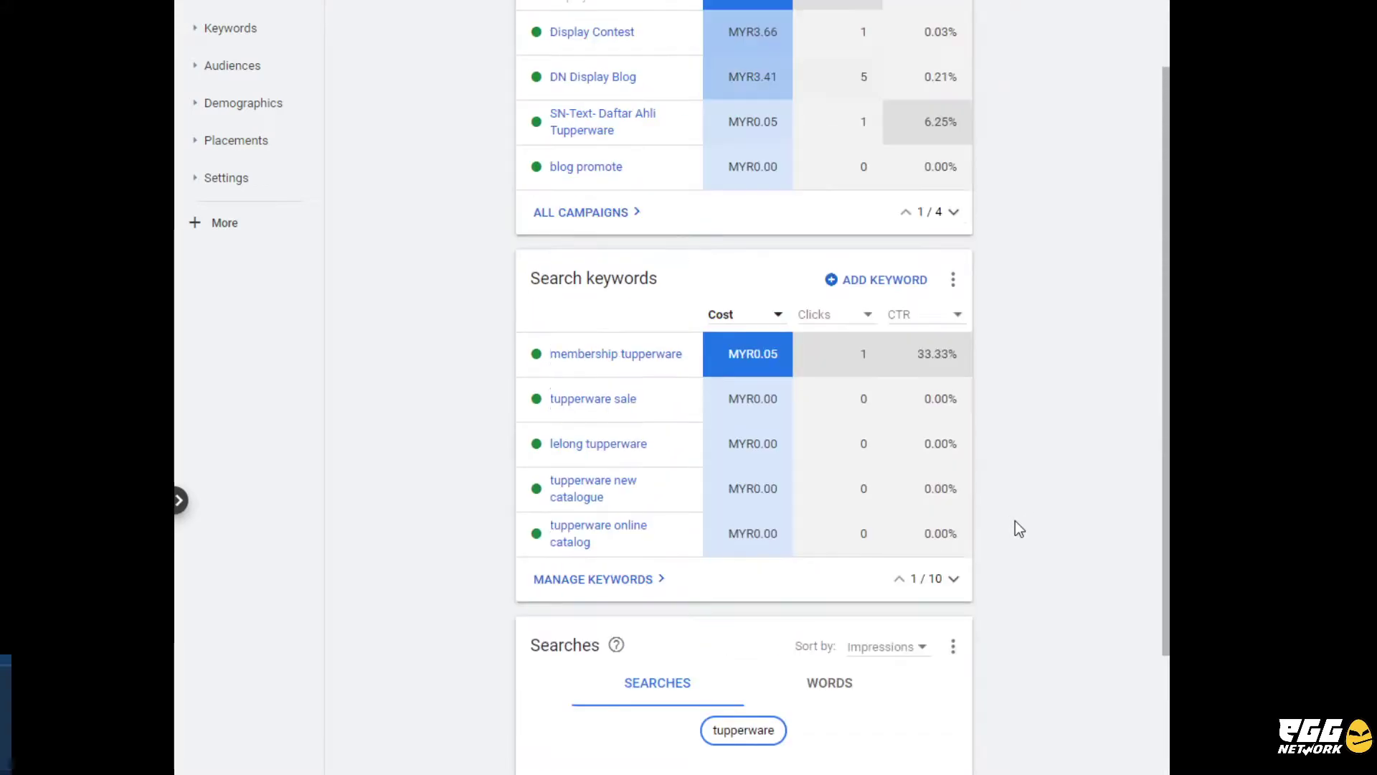
pyautogui.scroll(15, 1014, 529)
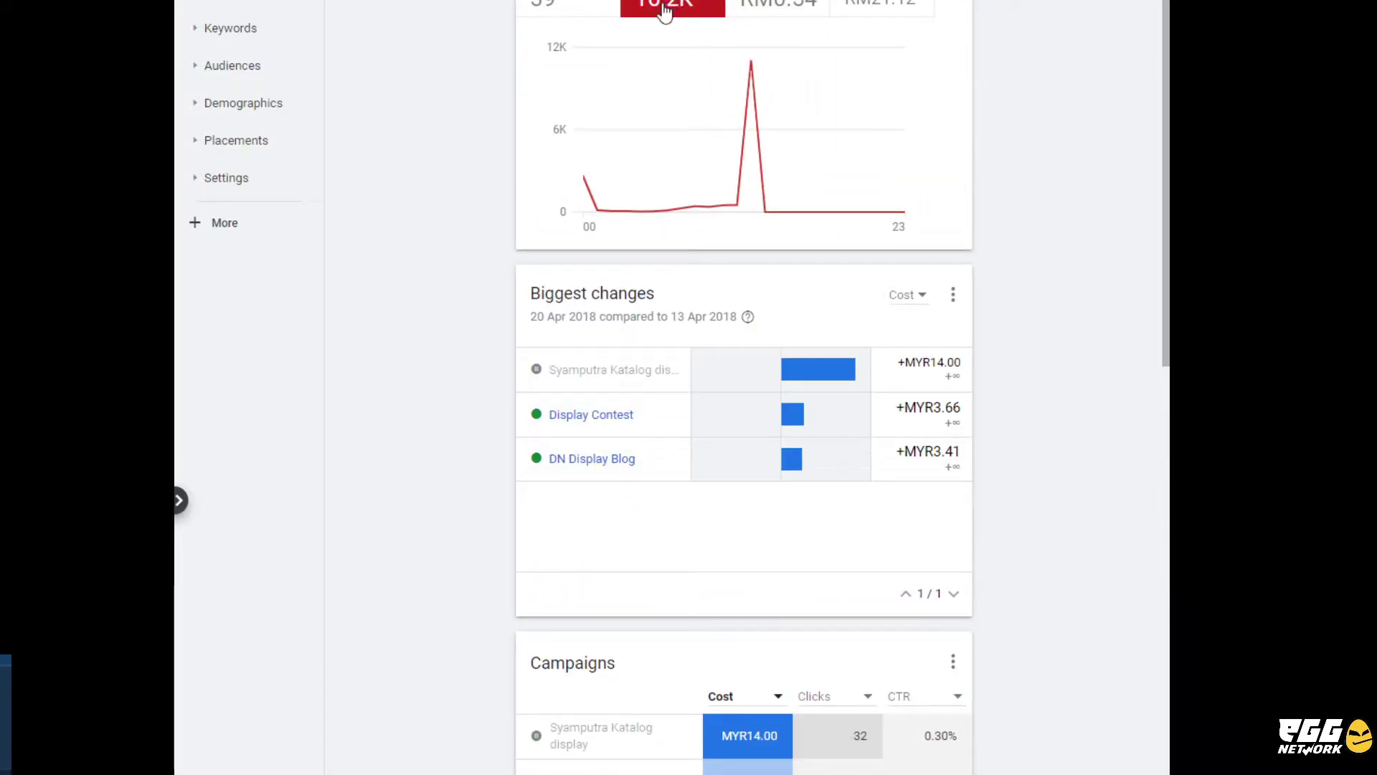
pyautogui.moveTo(751, 62)
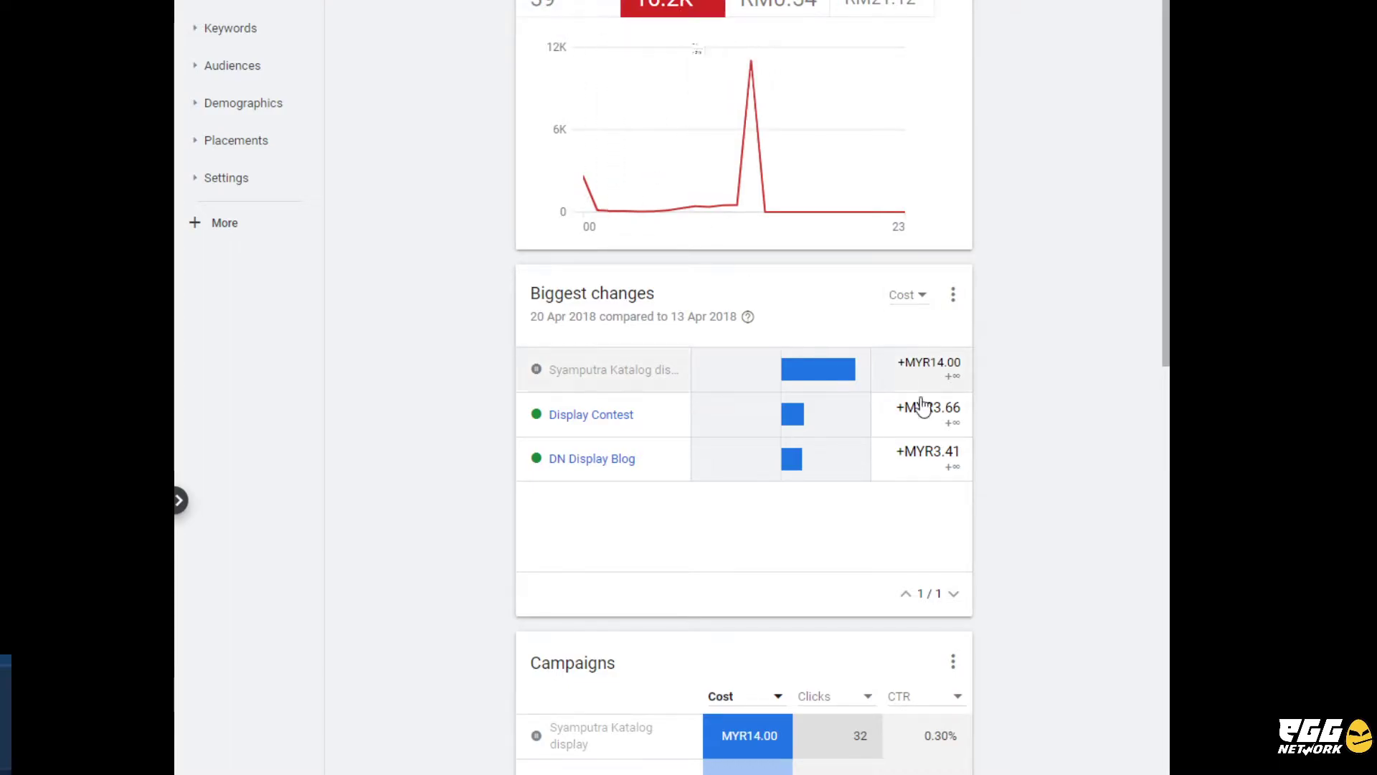
pyautogui.moveTo(540, 321); pyautogui.dragTo(536, 372)
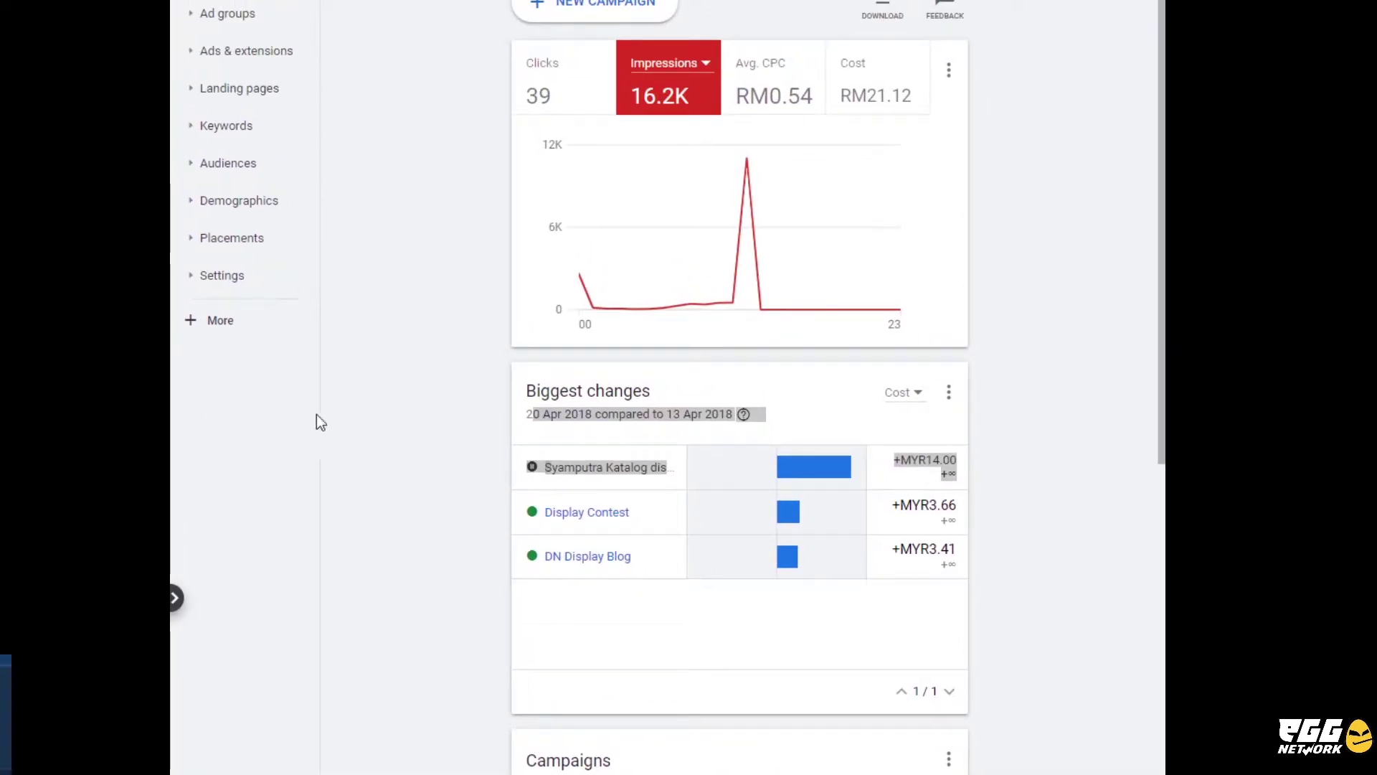
pyautogui.click(1105, 399)
pyautogui.moveTo(937, 483)
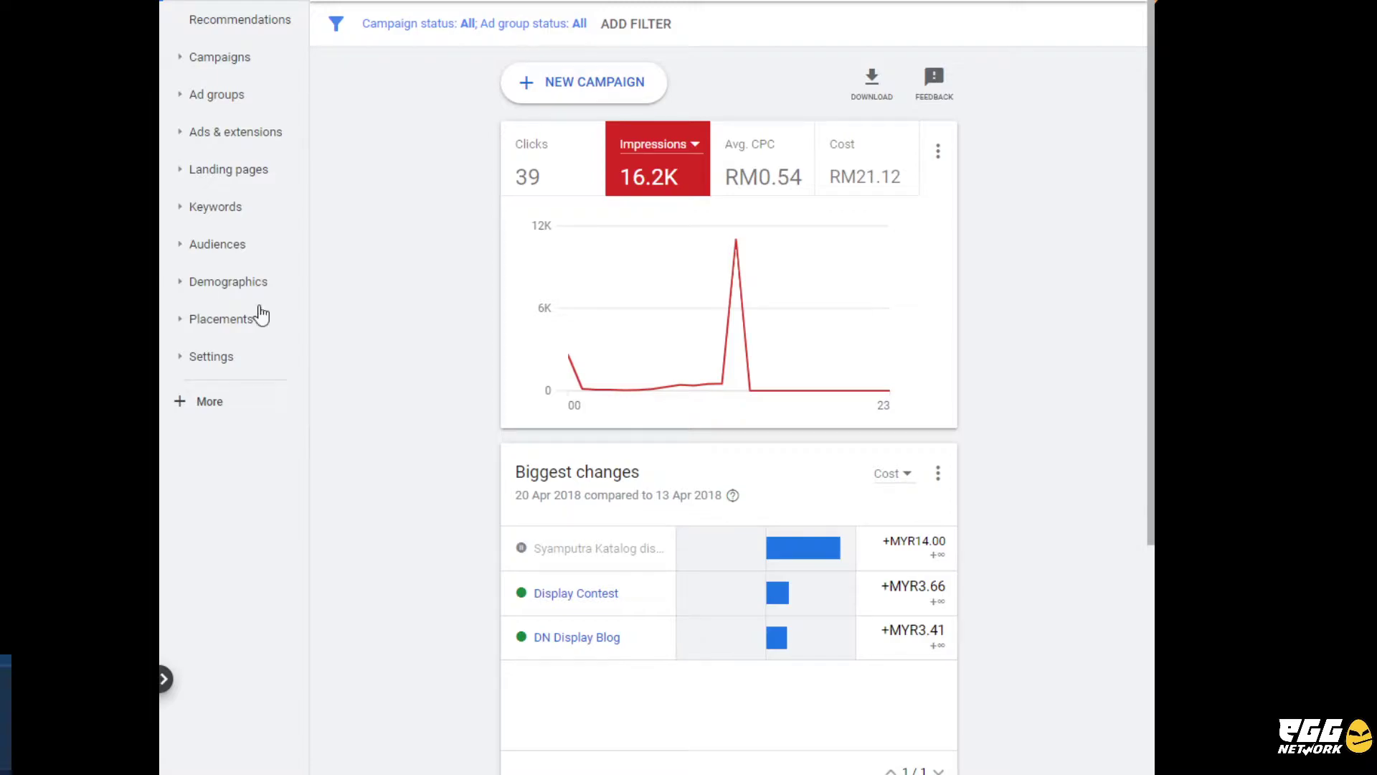
# Step: Start a new campaign from the overview and choose Website traffic as its goal
pyautogui.click(566, 86)
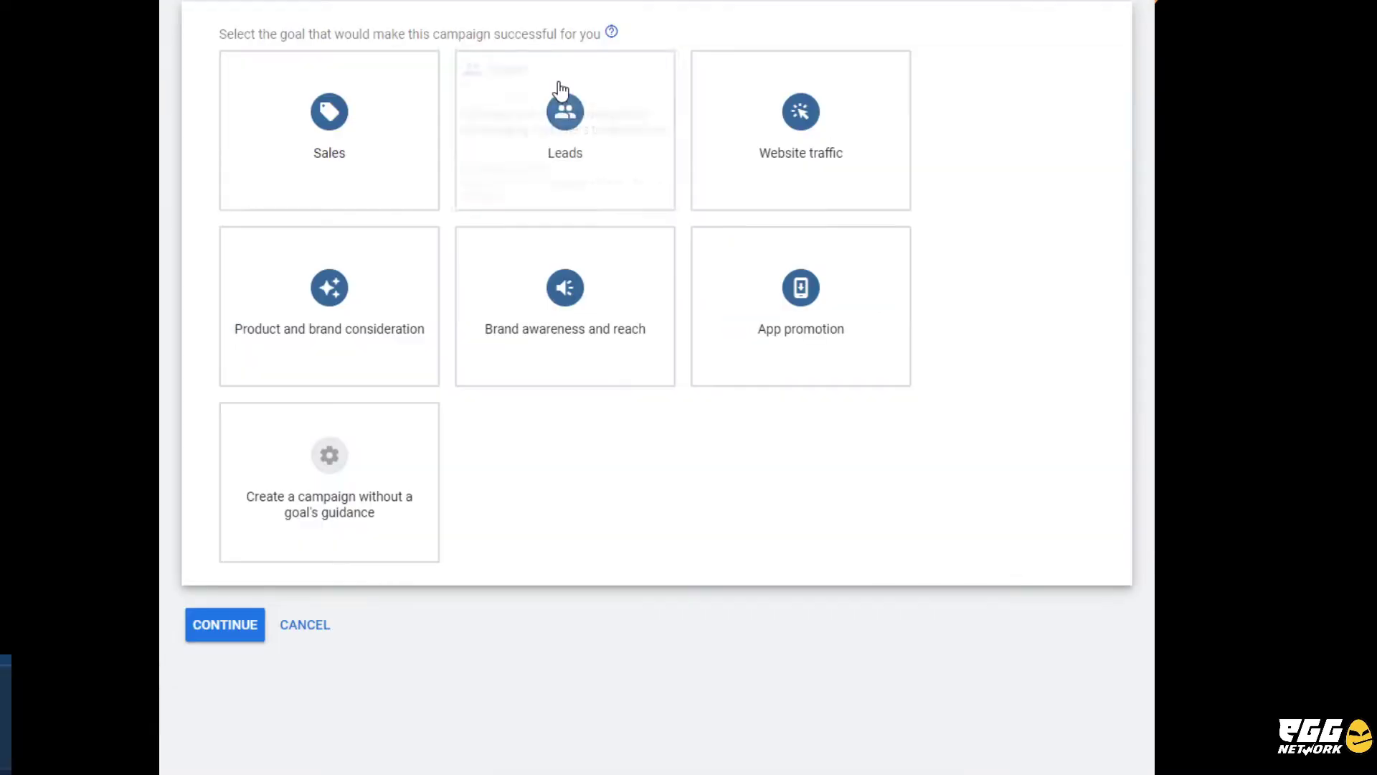
pyautogui.moveTo(560, 89)
pyautogui.click(344, 344)
pyautogui.moveTo(372, 330)
pyautogui.click(832, 172)
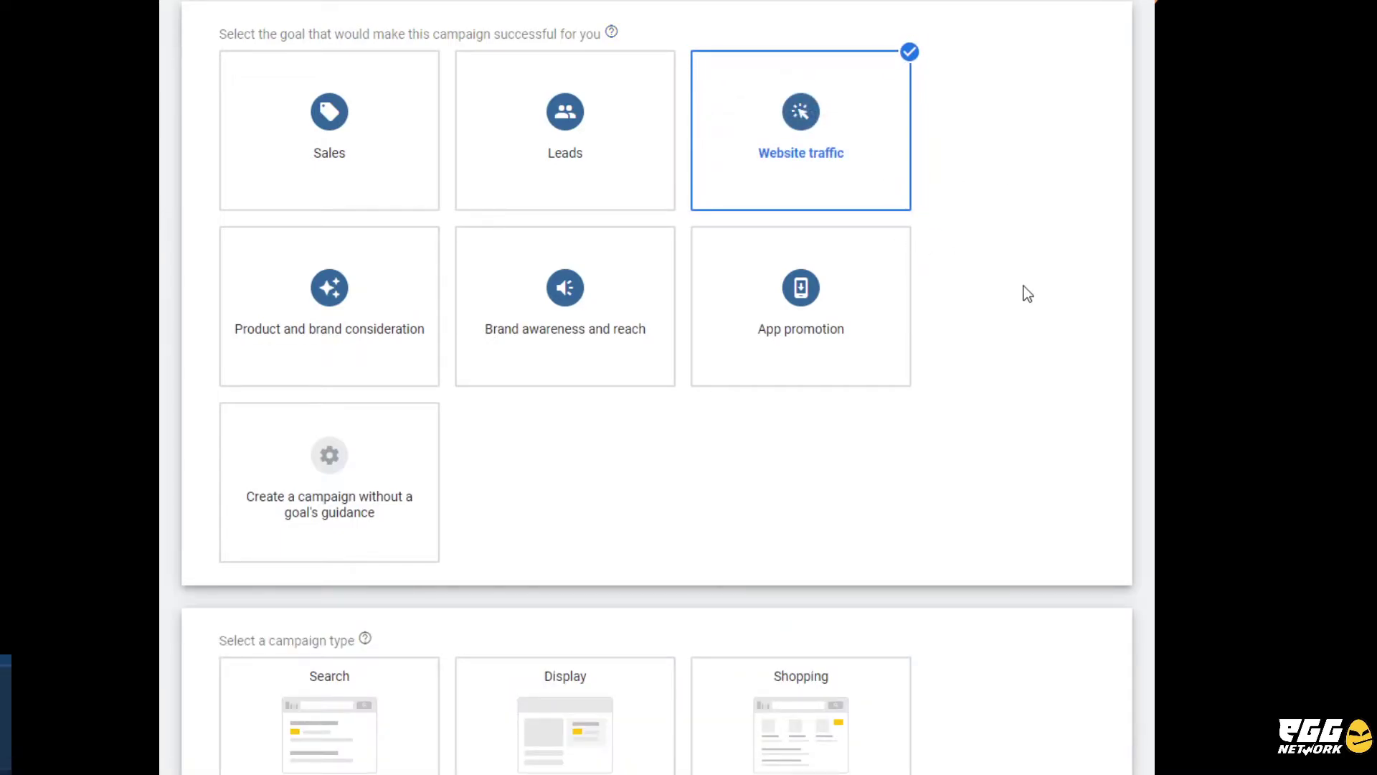
# Step: Choose Search as the campaign type and continue to the campaign settings without a business website or conversion action
pyautogui.moveTo(600, 448); pyautogui.dragTo(603, 307)
pyautogui.scroll(-5, 657, 387)
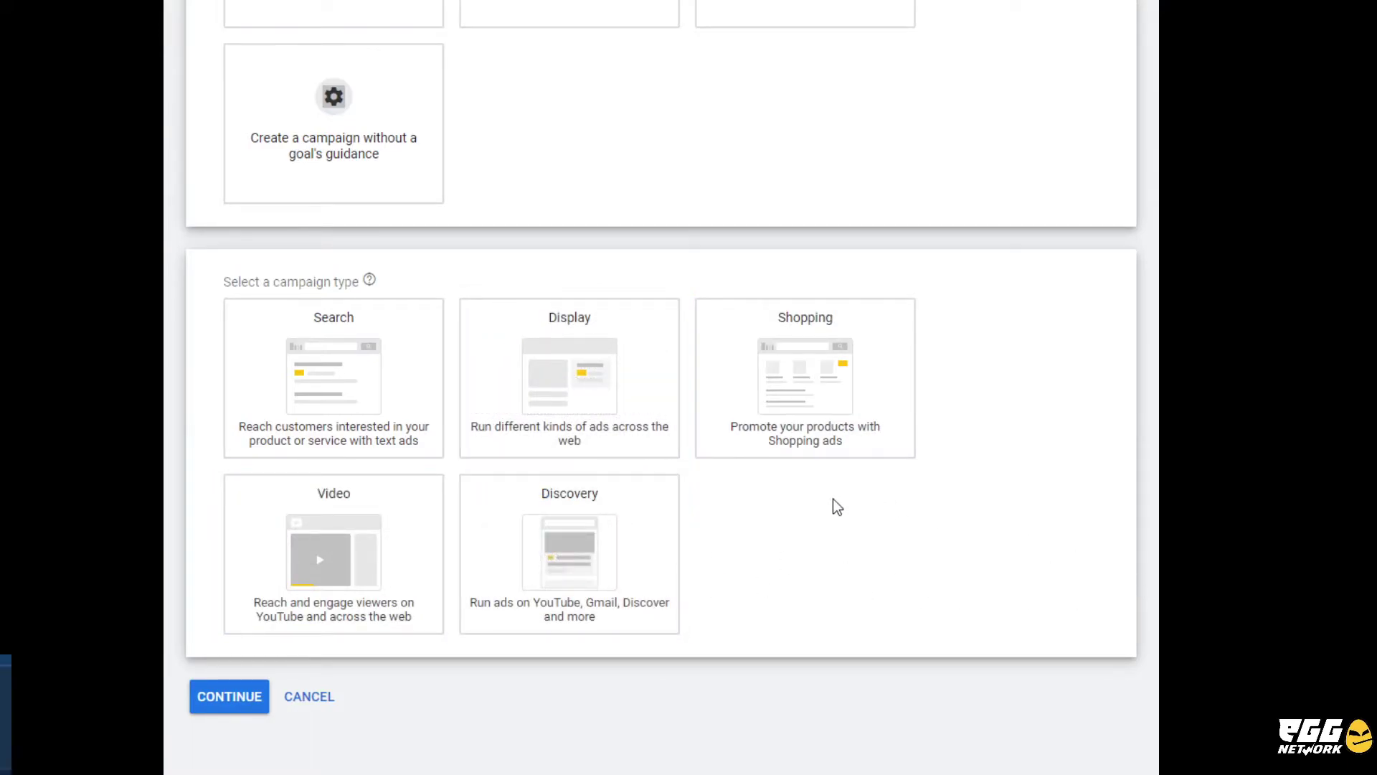
pyautogui.click(344, 387)
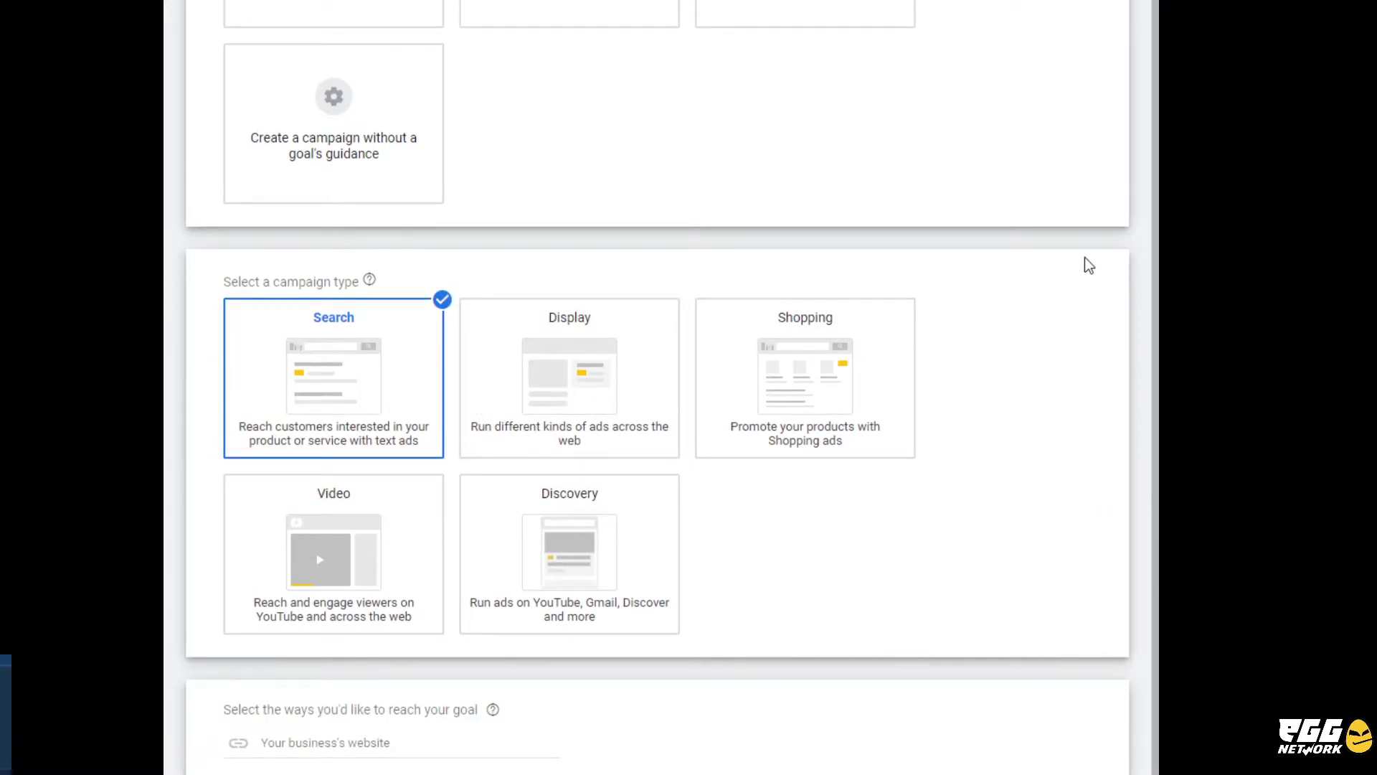
pyautogui.scroll(5, 646, 387)
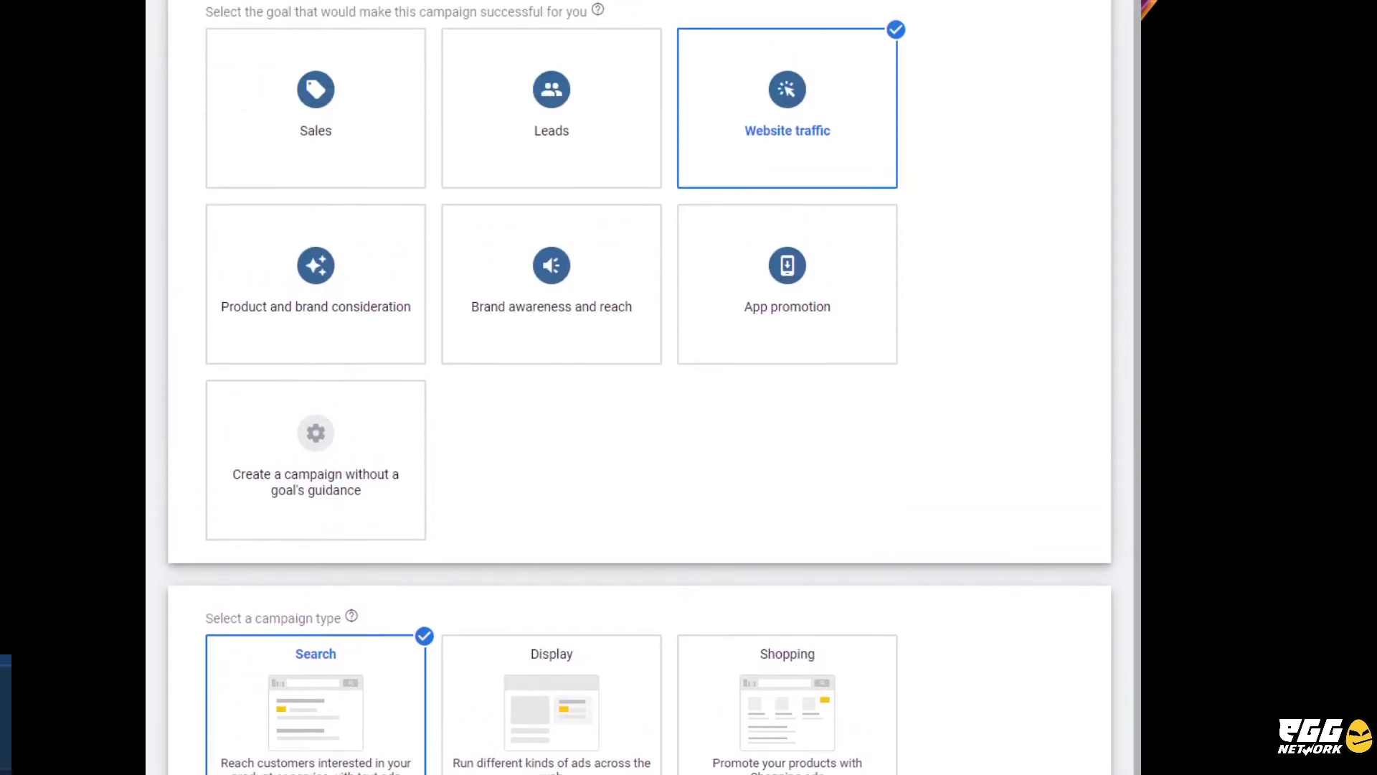
pyautogui.scroll(-6, 639, 387)
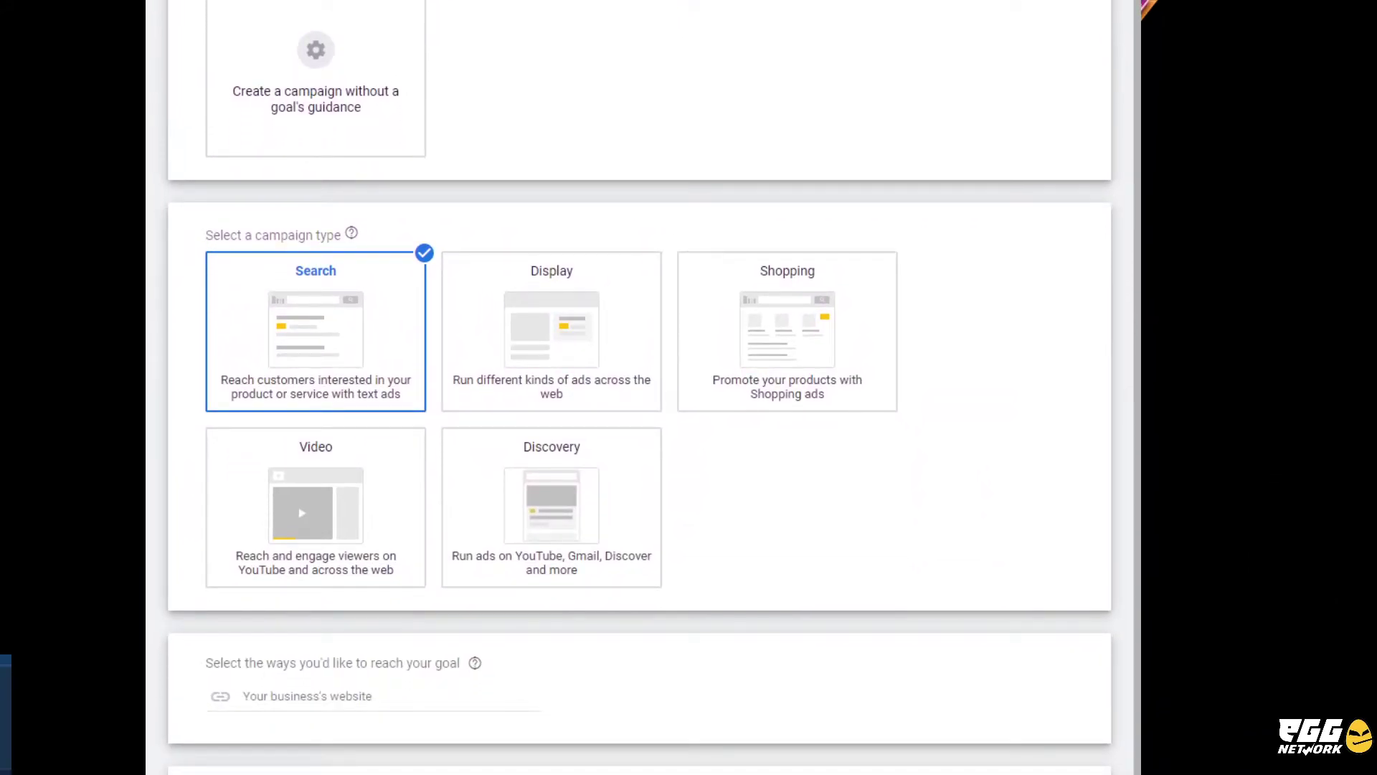
pyautogui.scroll(-3, 632, 387)
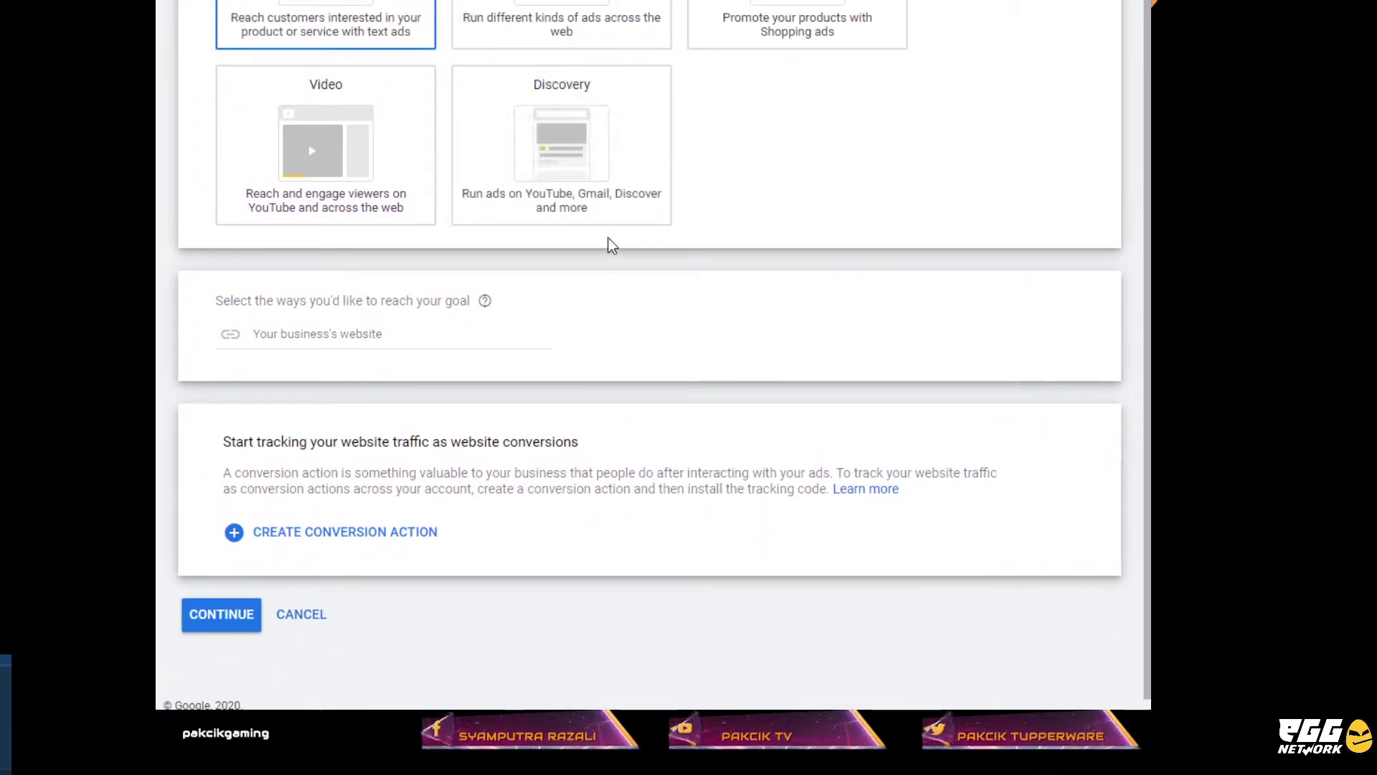
pyautogui.click(241, 616)
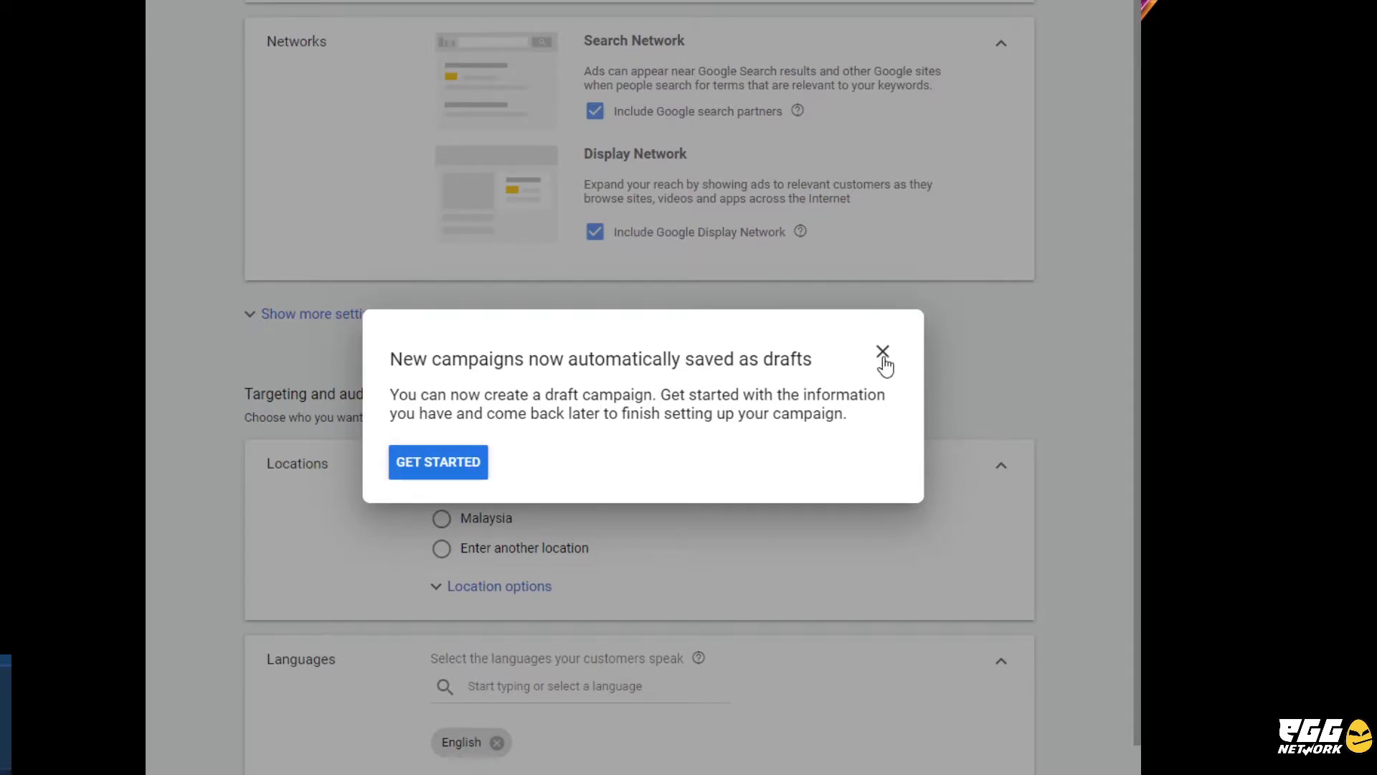
# Step: Get started from the automatic drafts notice and leave the guided tour of the campaign settings
pyautogui.click(400, 462)
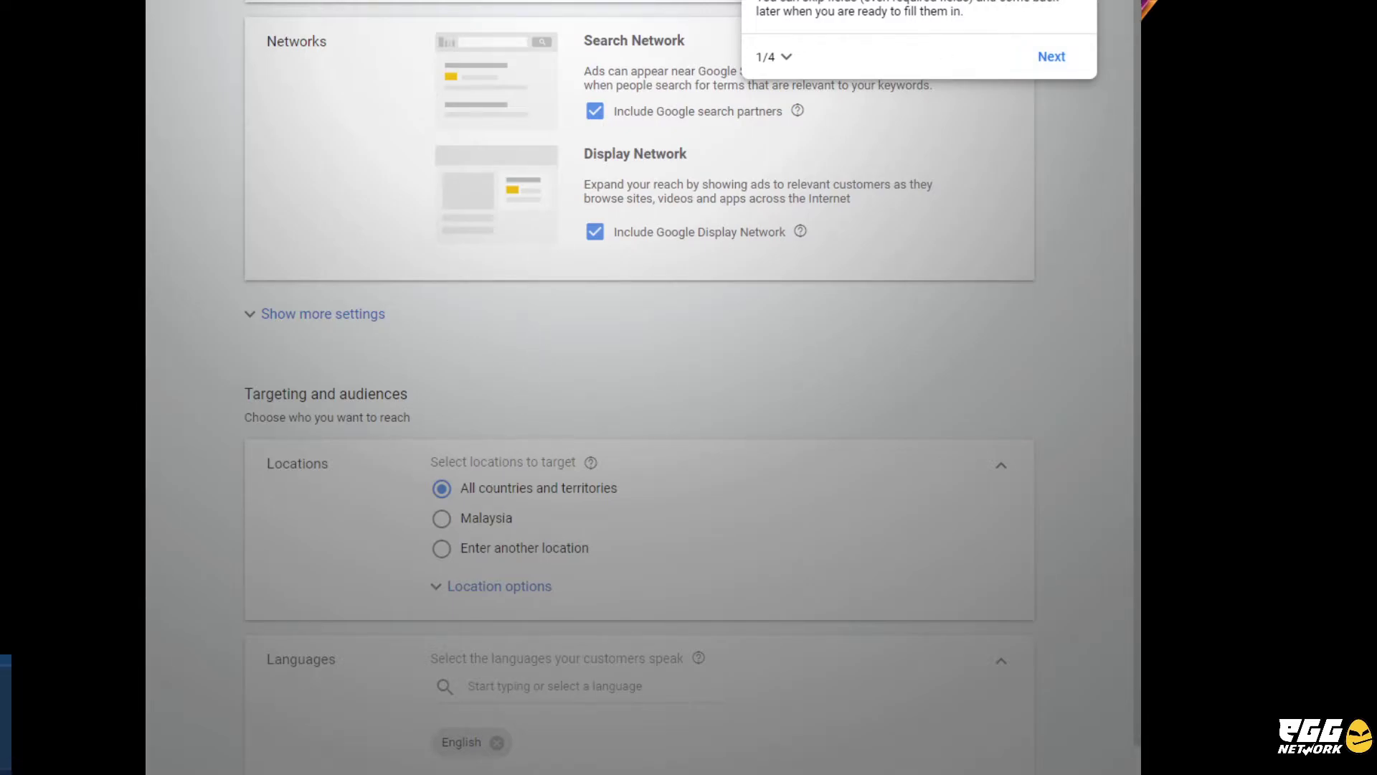
pyautogui.scroll(2, 624, 388)
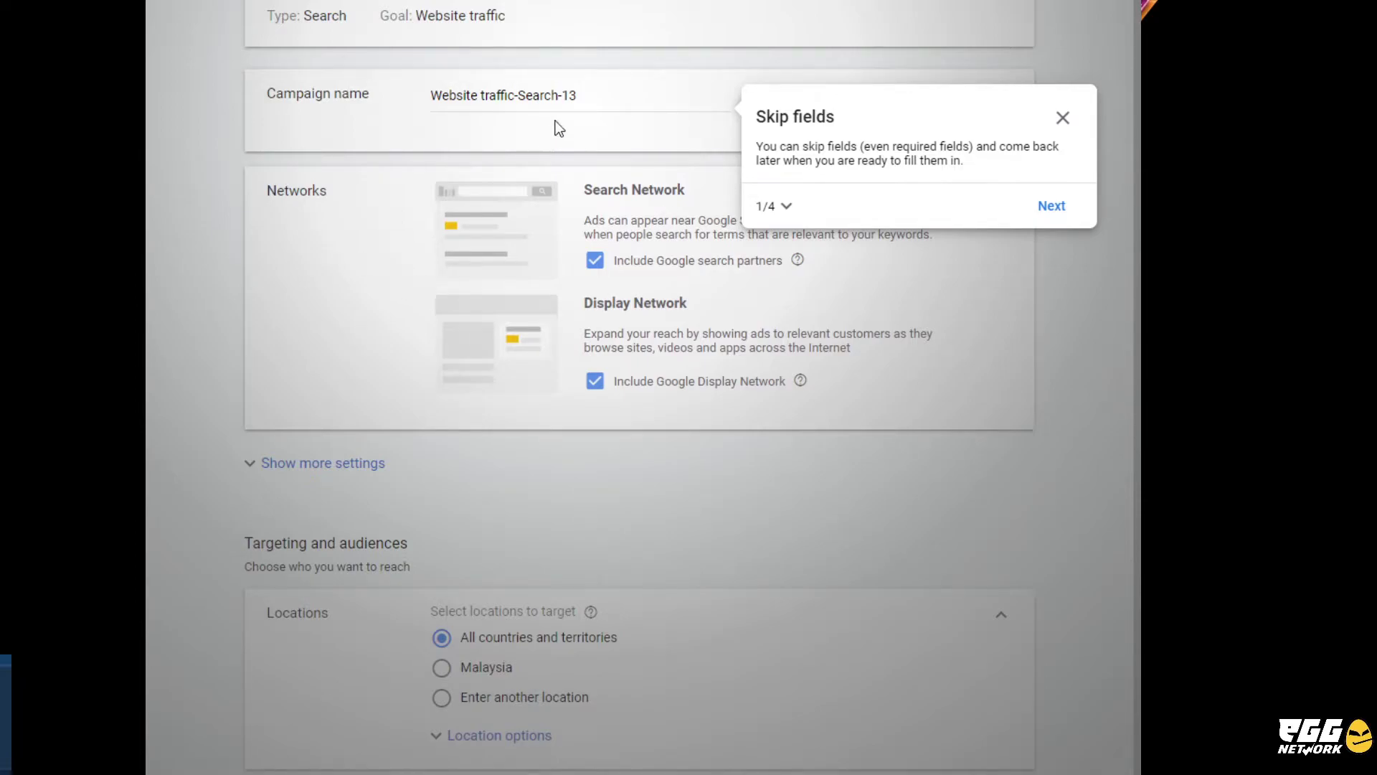
pyautogui.click(1063, 119)
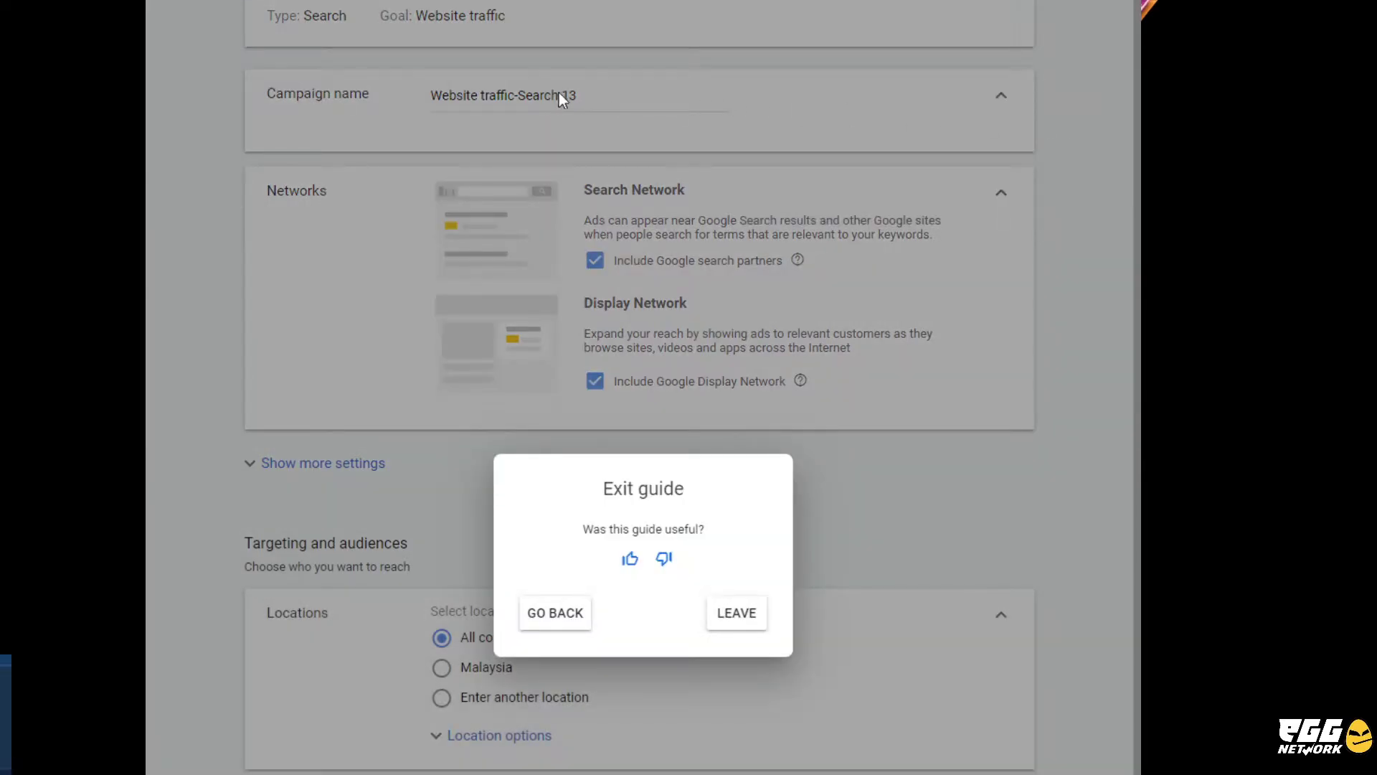
pyautogui.click(737, 613)
# Step: Replace the default campaign name with "Tengkolok Putra"
pyautogui.moveTo(596, 96); pyautogui.dragTo(301, 86)
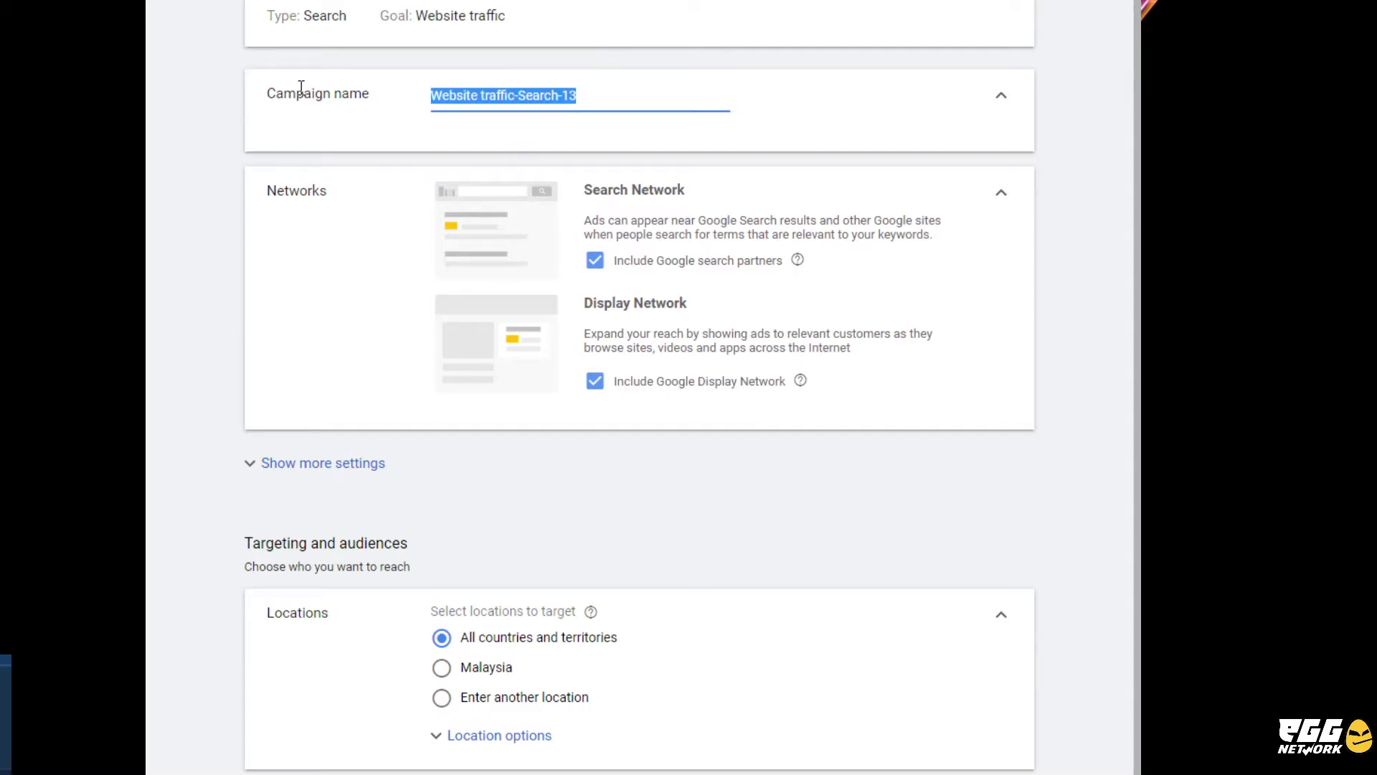
pyautogui.write('Tengk')
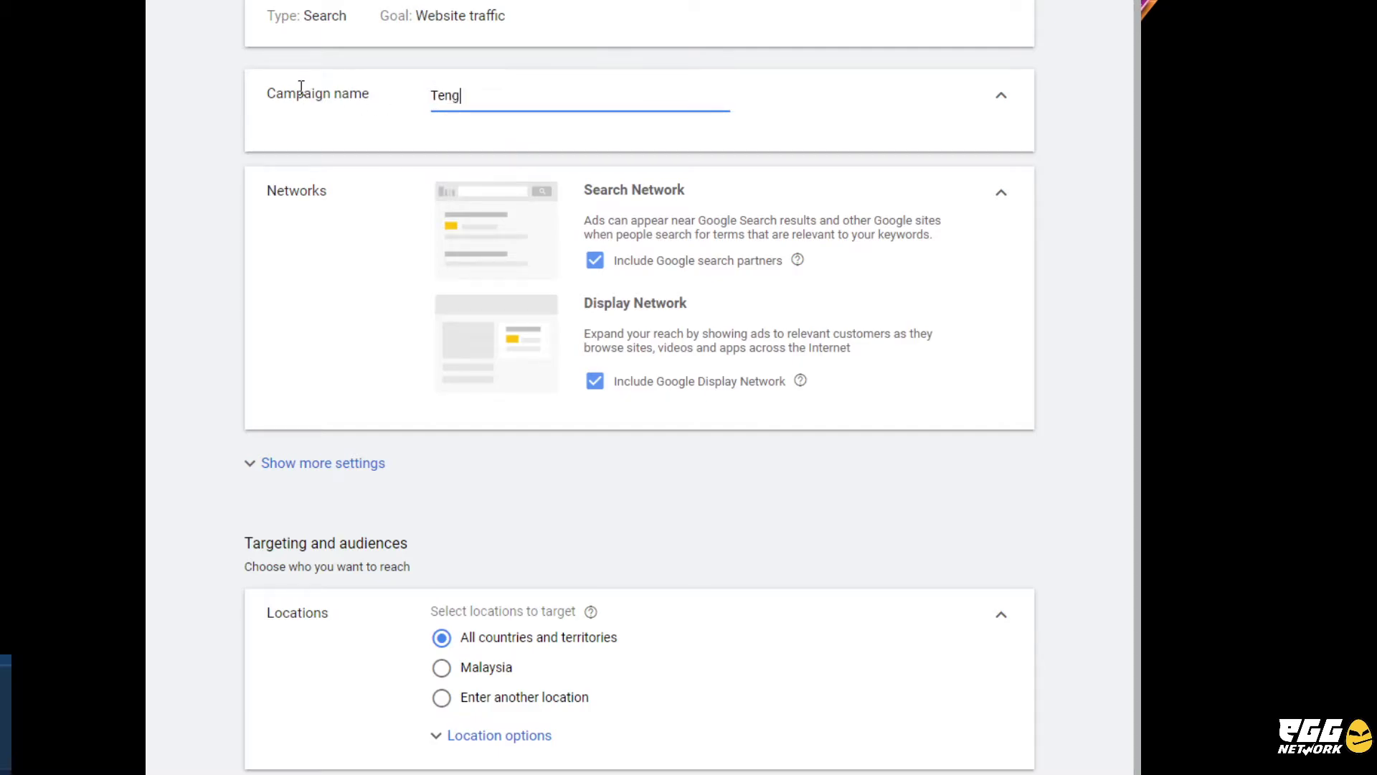
pyautogui.write('olok Putra')
pyautogui.scroll(-4, 638, 387)
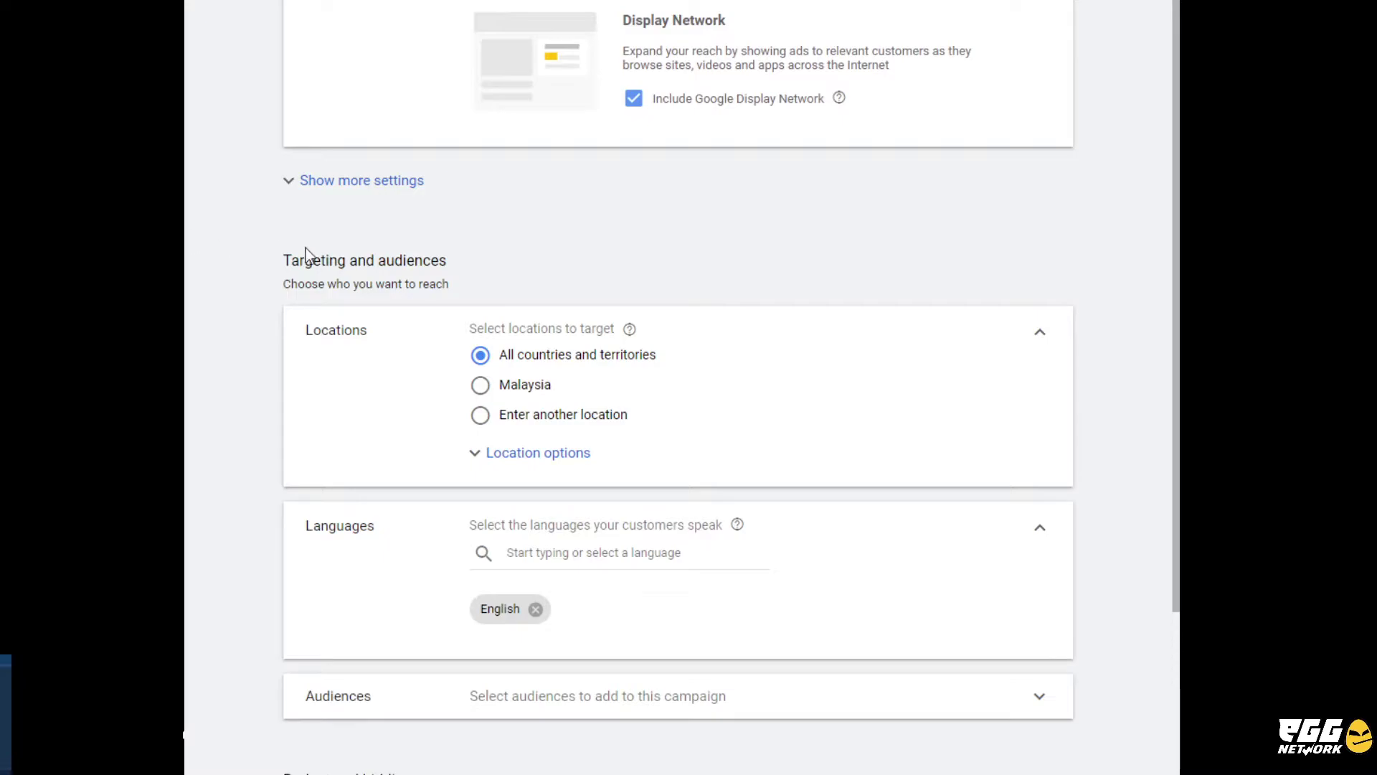
# Step: Target the campaign at Malaysia and add Malay to the languages the customers speak
pyautogui.click(487, 397)
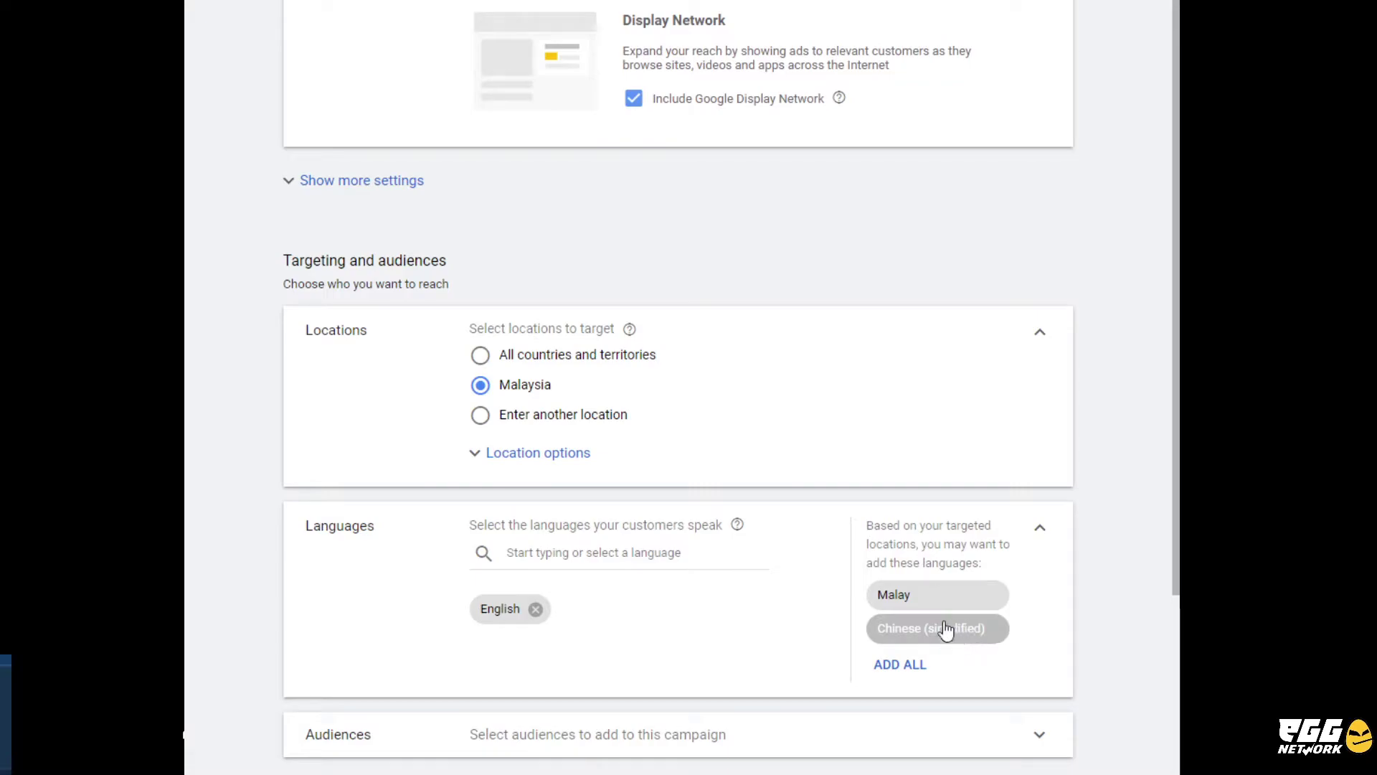
pyautogui.click(914, 644)
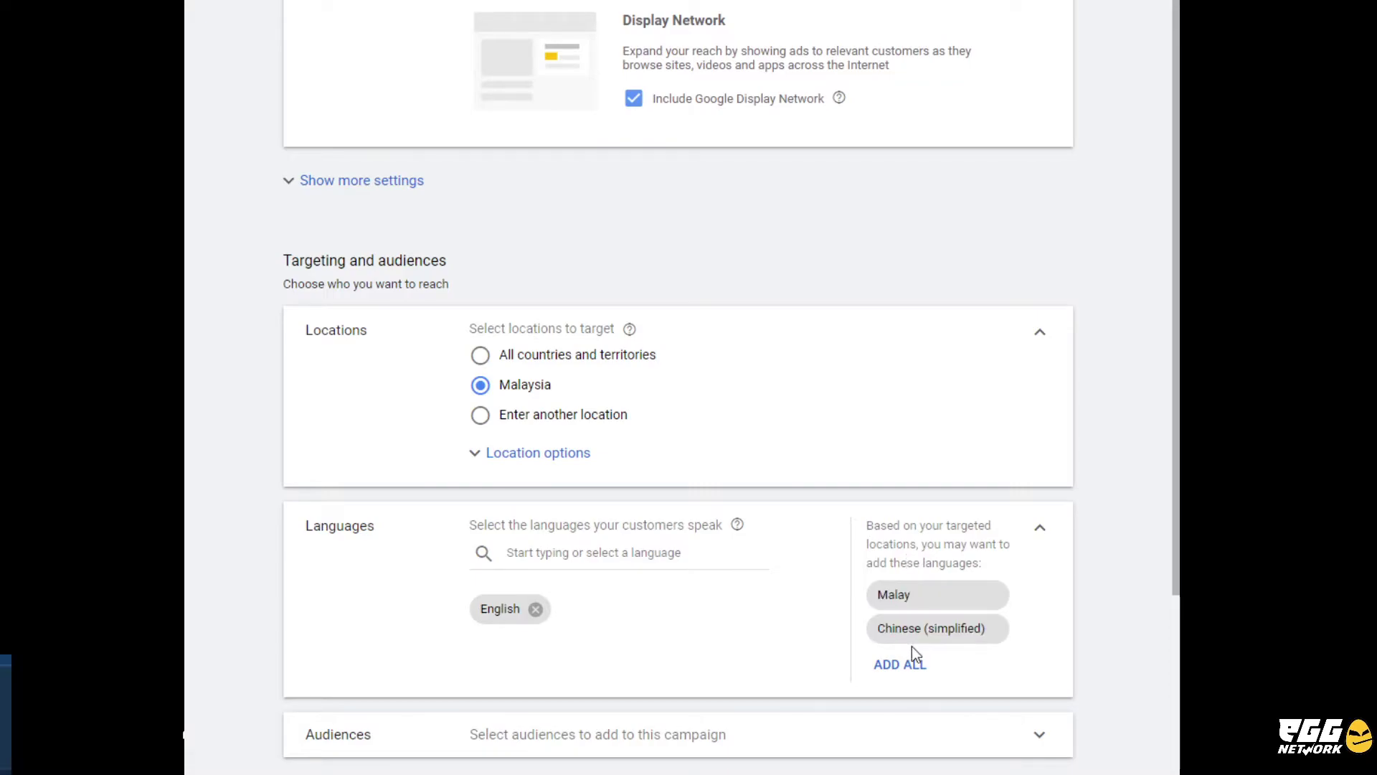
pyautogui.click(599, 552)
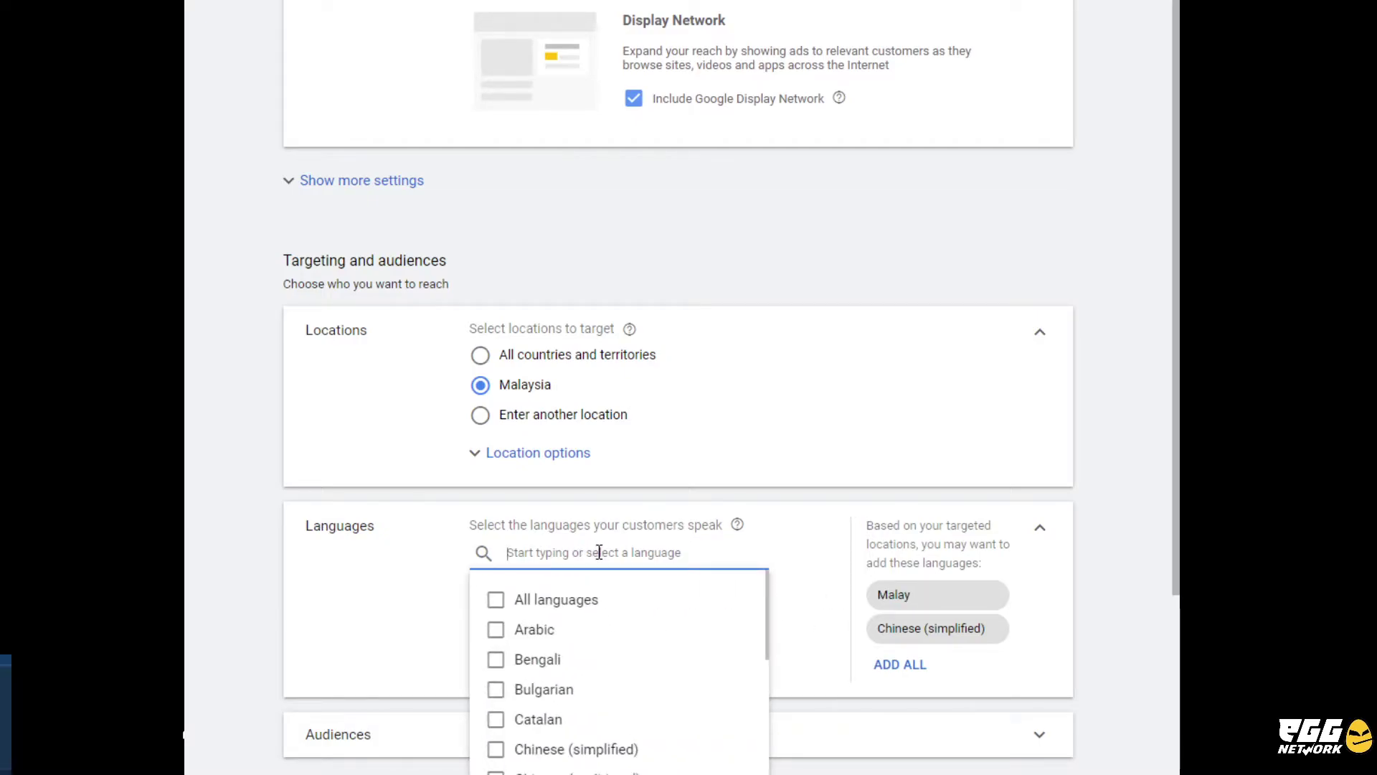
pyautogui.write('malay')
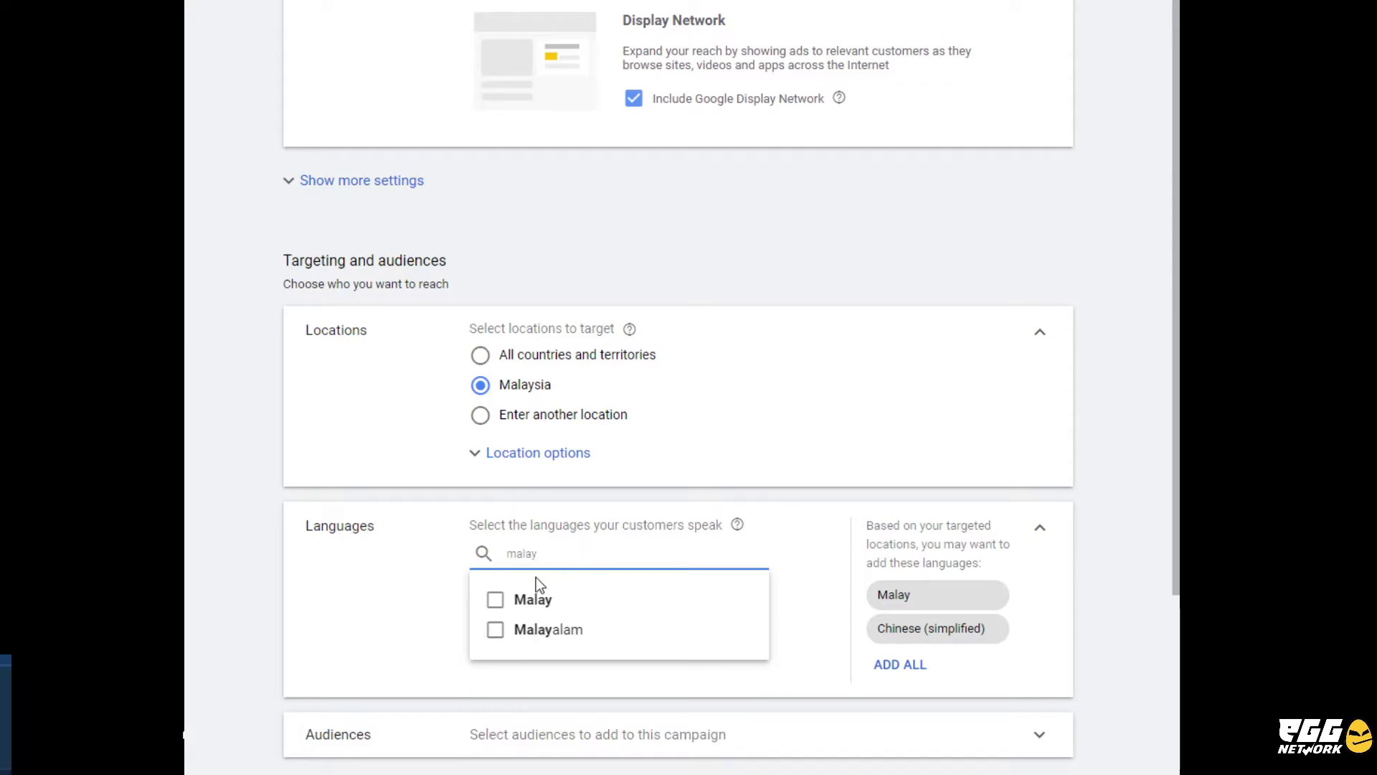
pyautogui.click(496, 600)
pyautogui.click(783, 539)
# Step: Replace the language search with "indo" and add Indonesian to the campaign's languages
pyautogui.click(562, 557)
pyautogui.press('BackSpace')
pyautogui.press('BackSpace')
pyautogui.press('BackSpace')
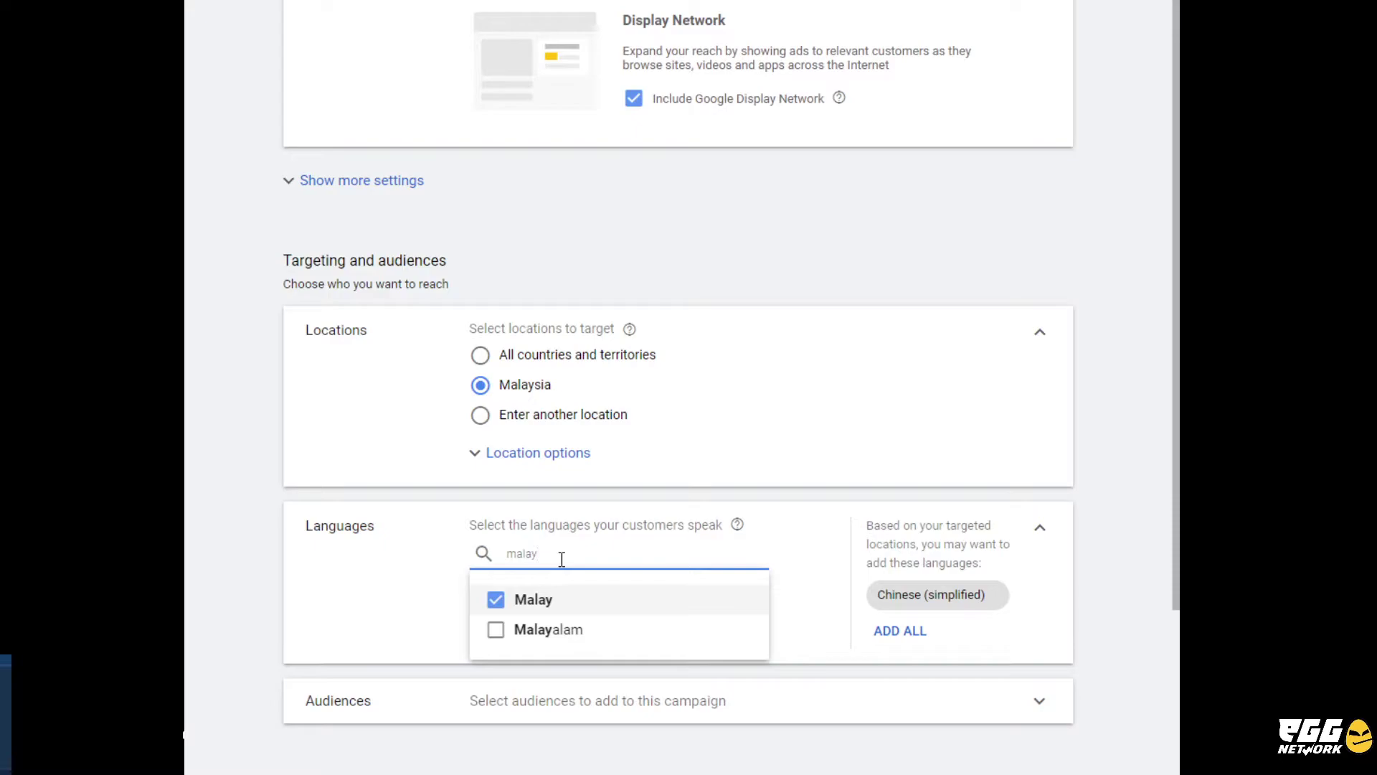
pyautogui.press('BackSpace')
pyautogui.press('BackSpace')
pyautogui.write('indo')
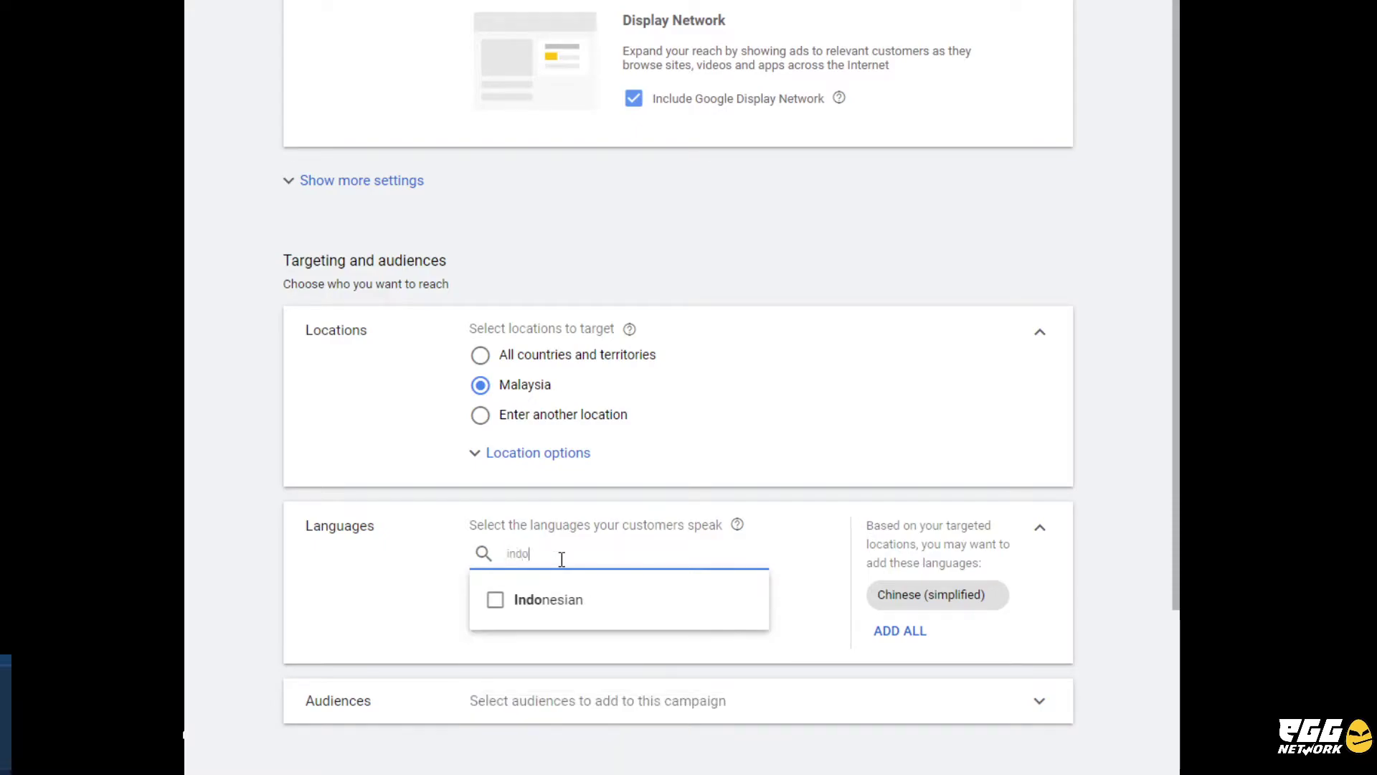
pyautogui.click(530, 606)
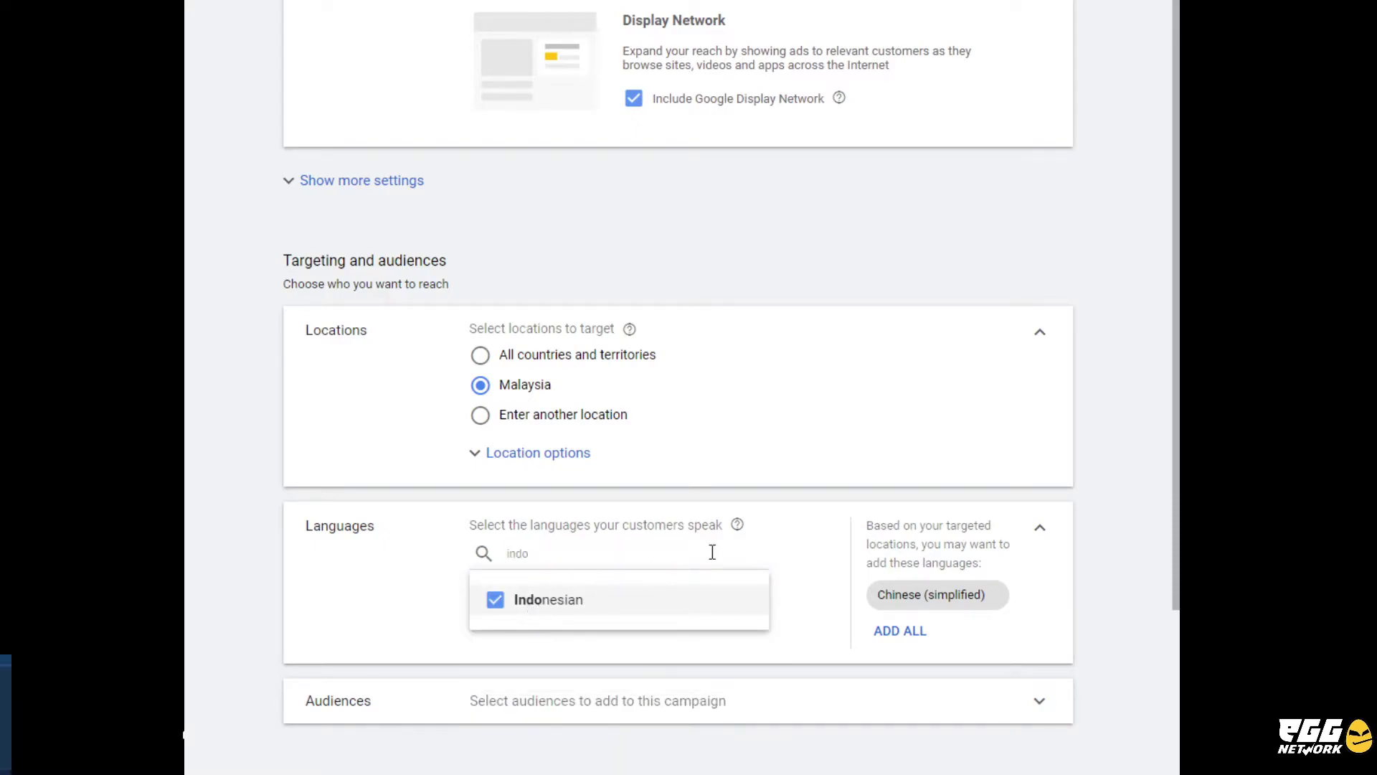
pyautogui.click(808, 532)
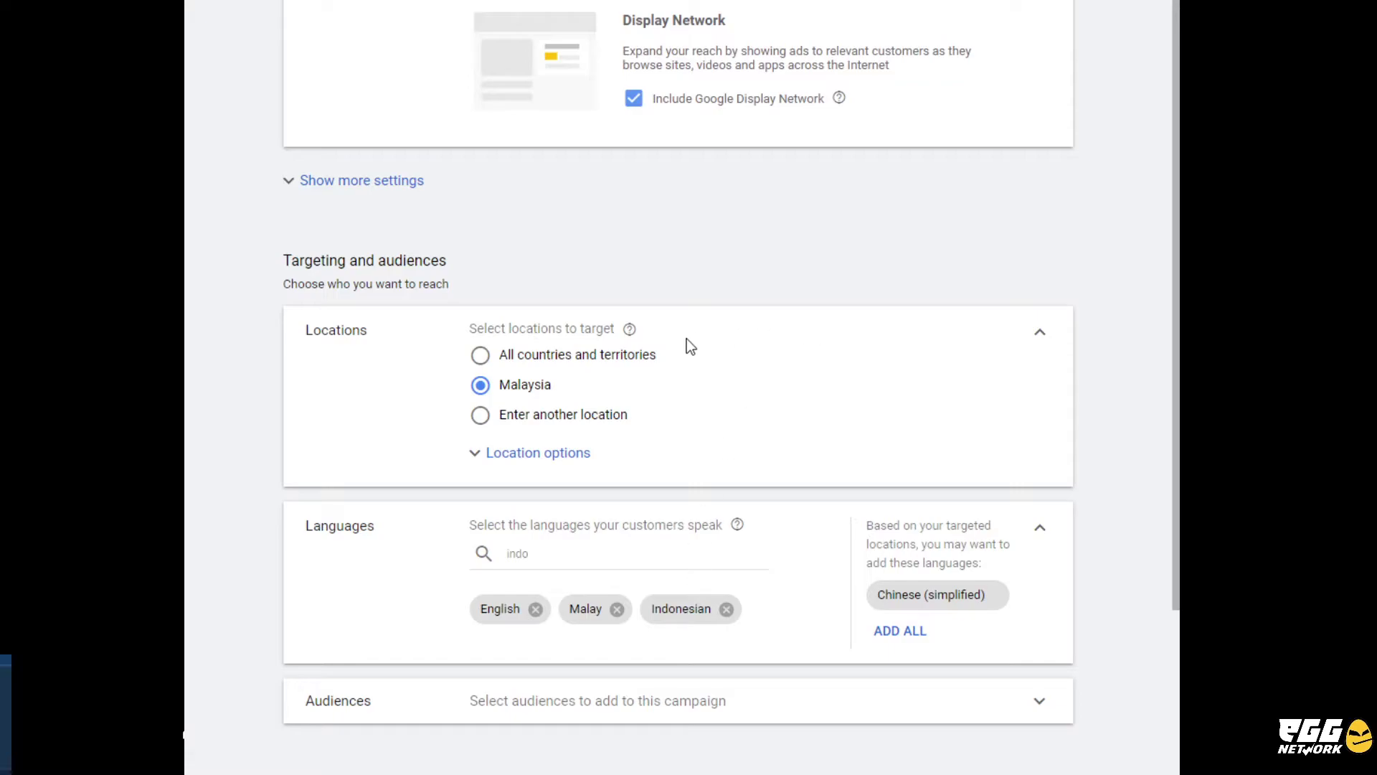
pyautogui.moveTo(546, 456); pyautogui.dragTo(551, 273)
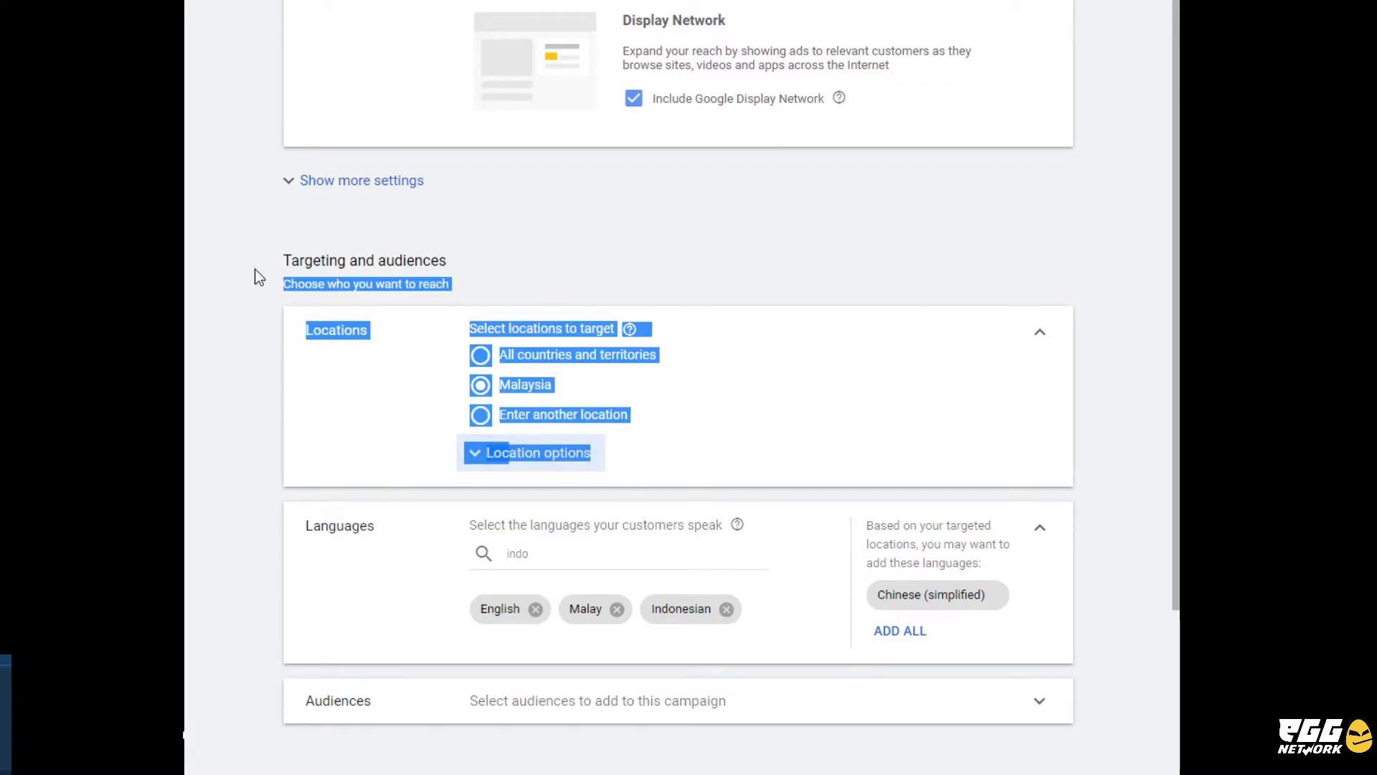
pyautogui.hotkey('alt', 'Tab')
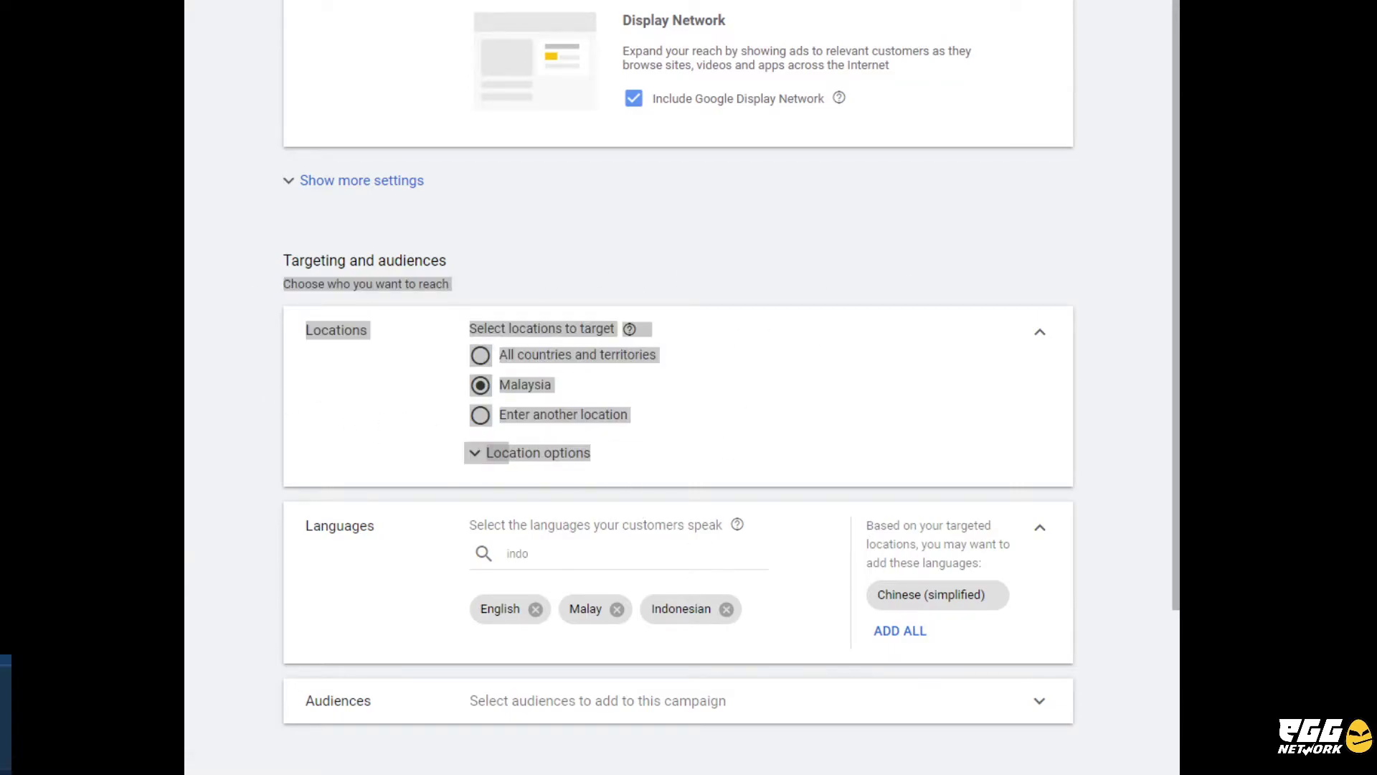
# Step: Set the campaign's average daily budget to MYR 10
pyautogui.scroll(-7, 685, 387)
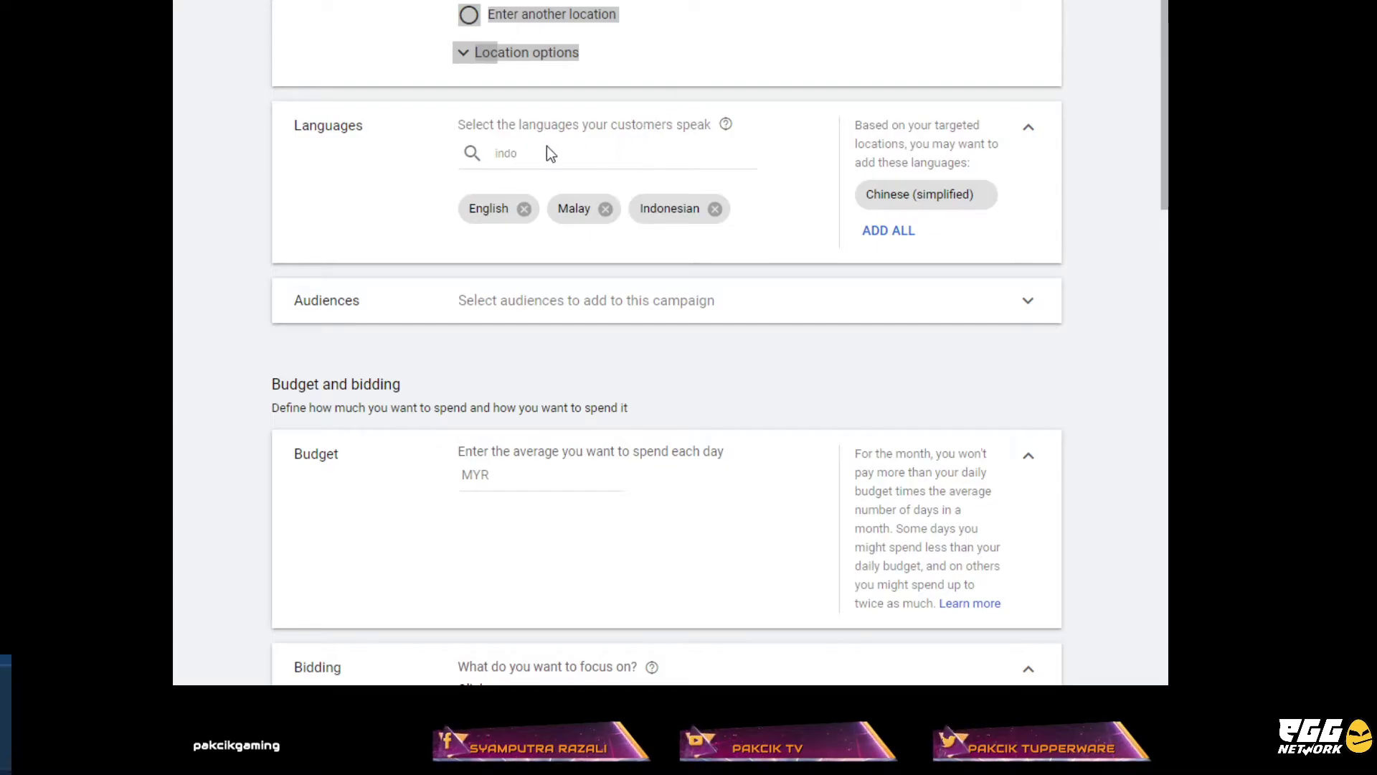
pyautogui.scroll(-5, 778, 135)
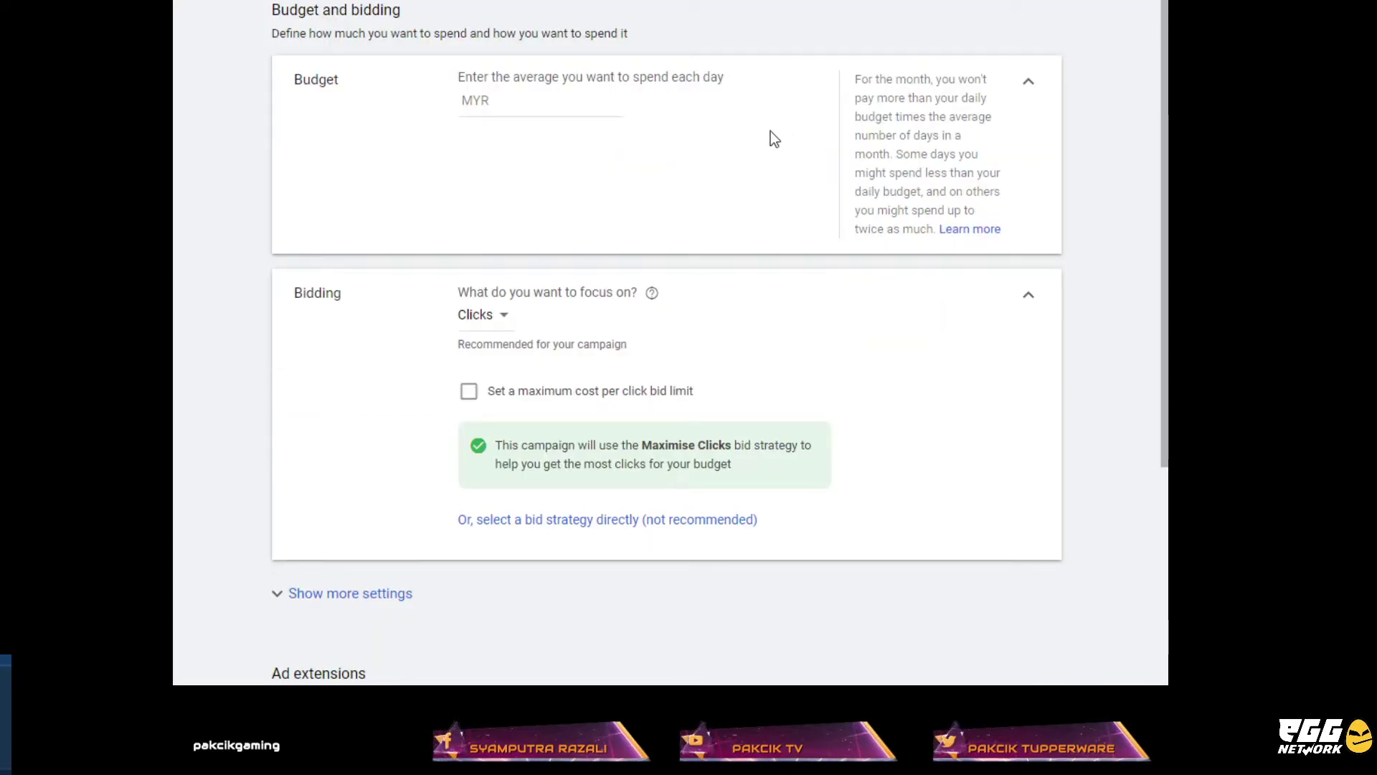
pyautogui.click(528, 99)
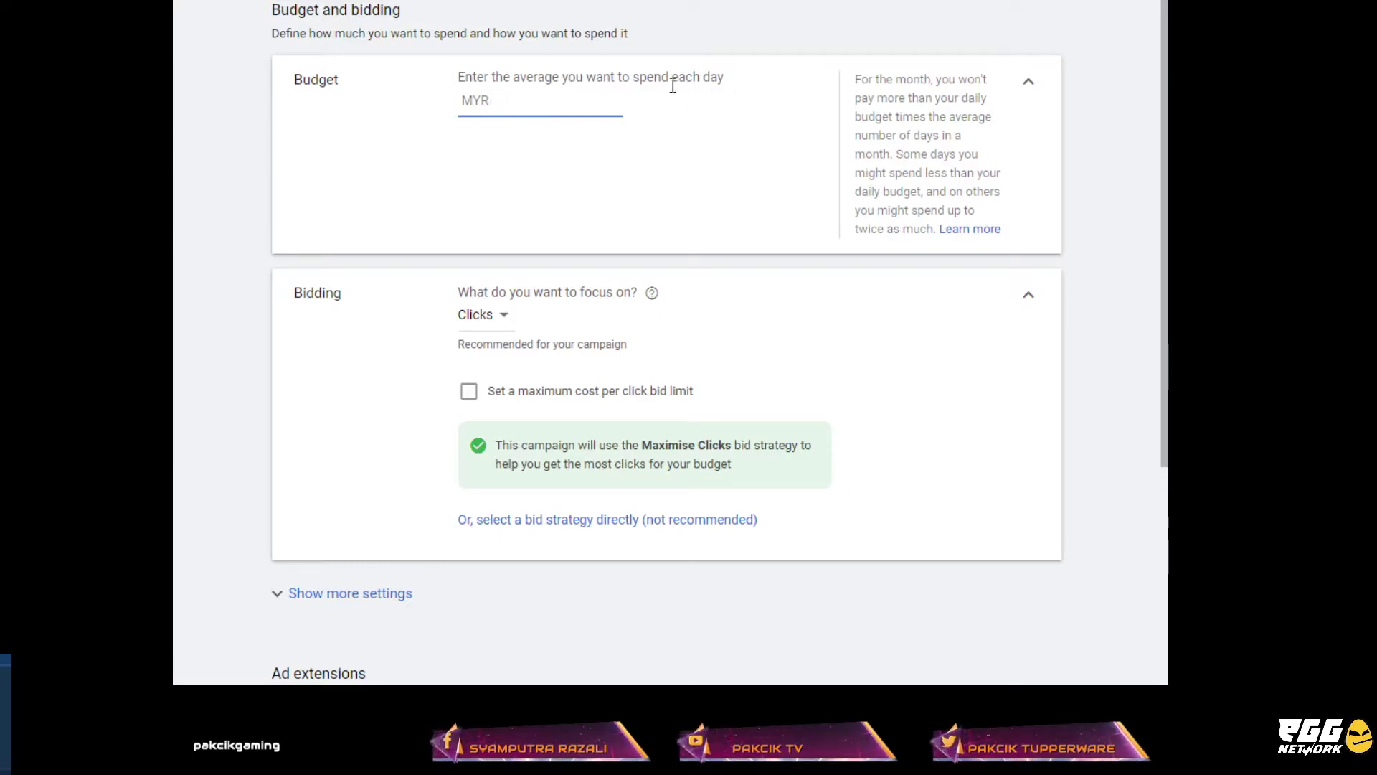
pyautogui.write('10')
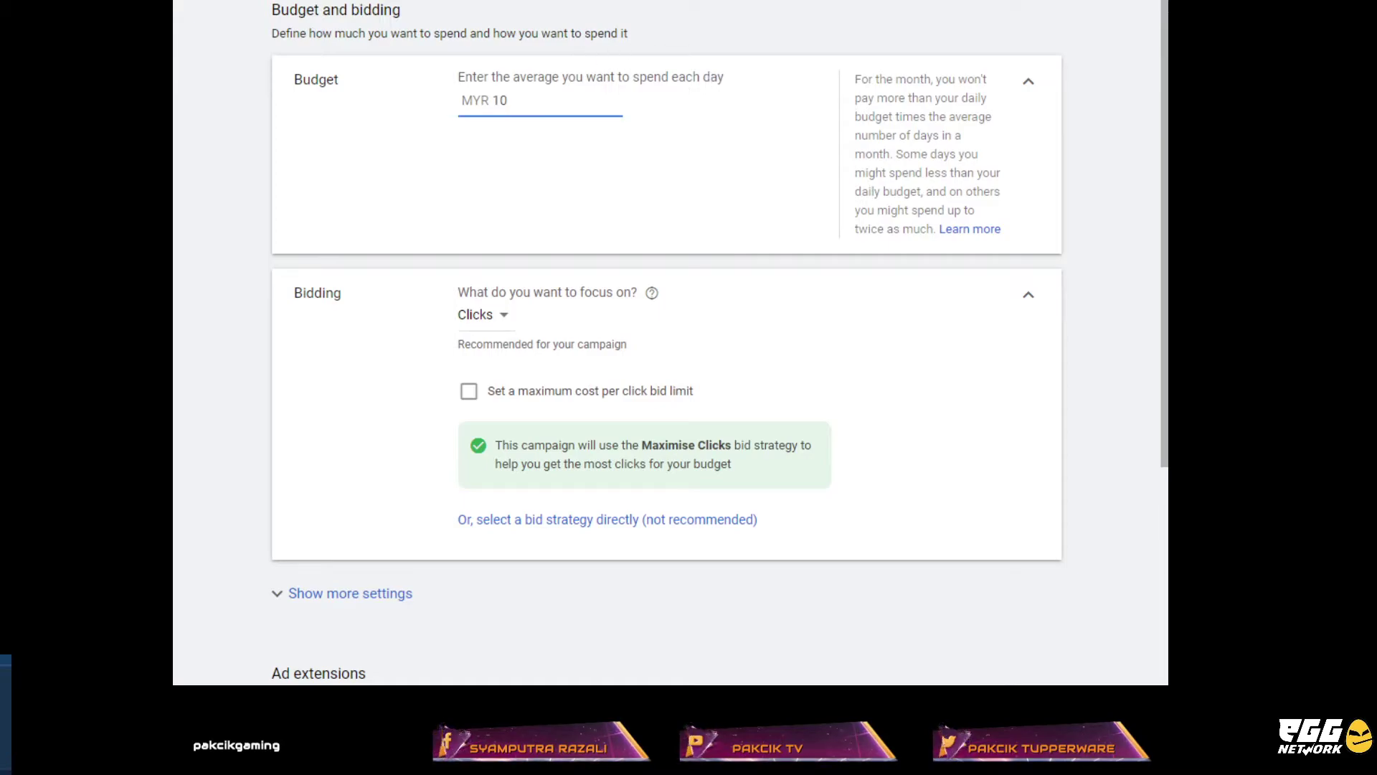
pyautogui.press('Tab')
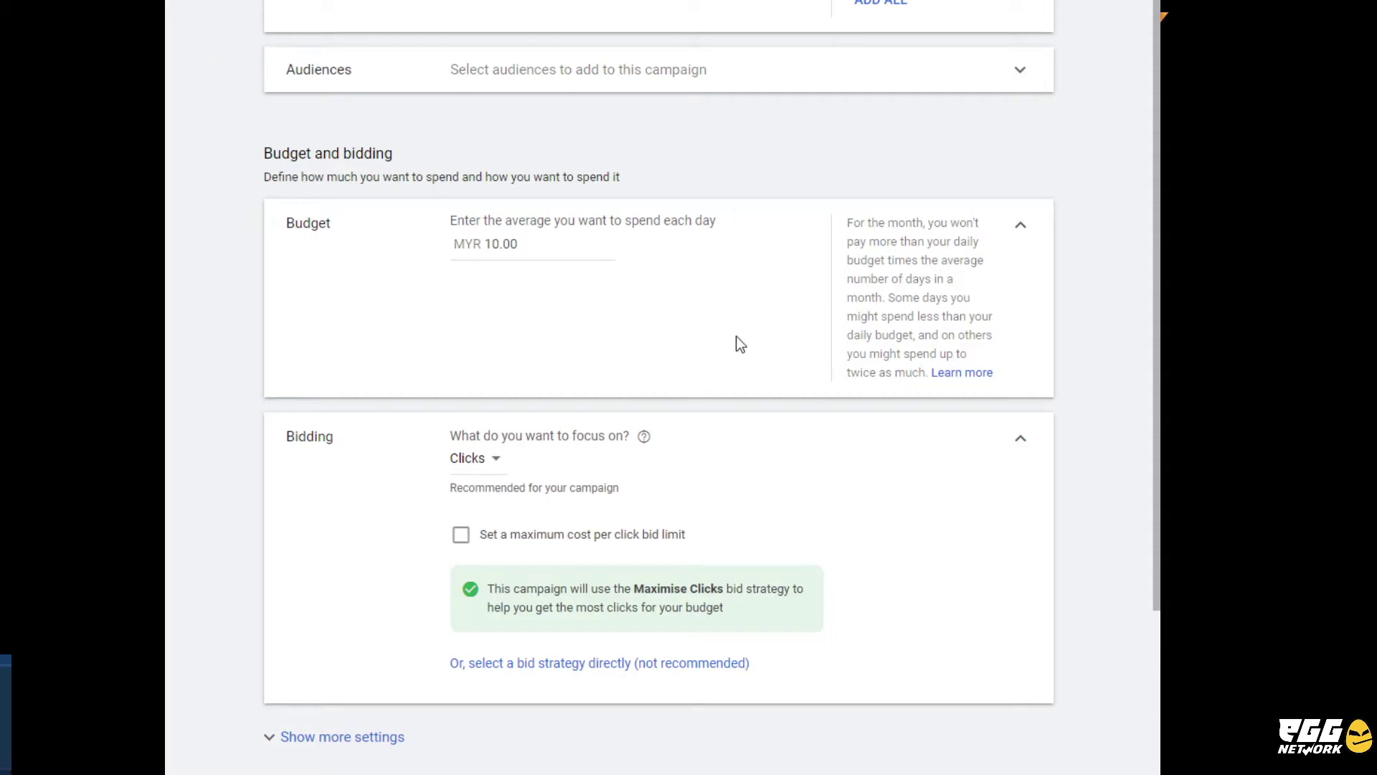
# Step: Focus the bidding on Impression share and set the maximum CPC bid limit to MYR 10
pyautogui.click(496, 472)
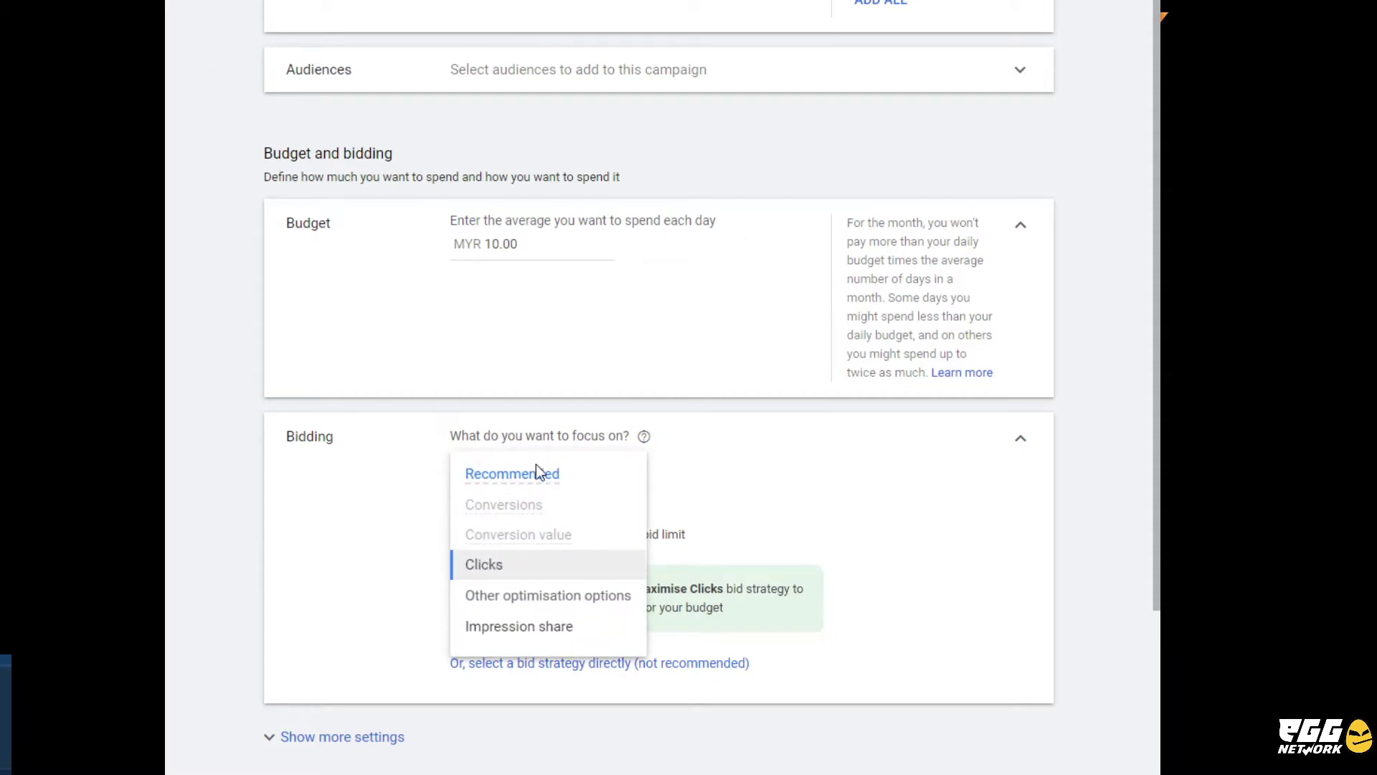
pyautogui.click(552, 627)
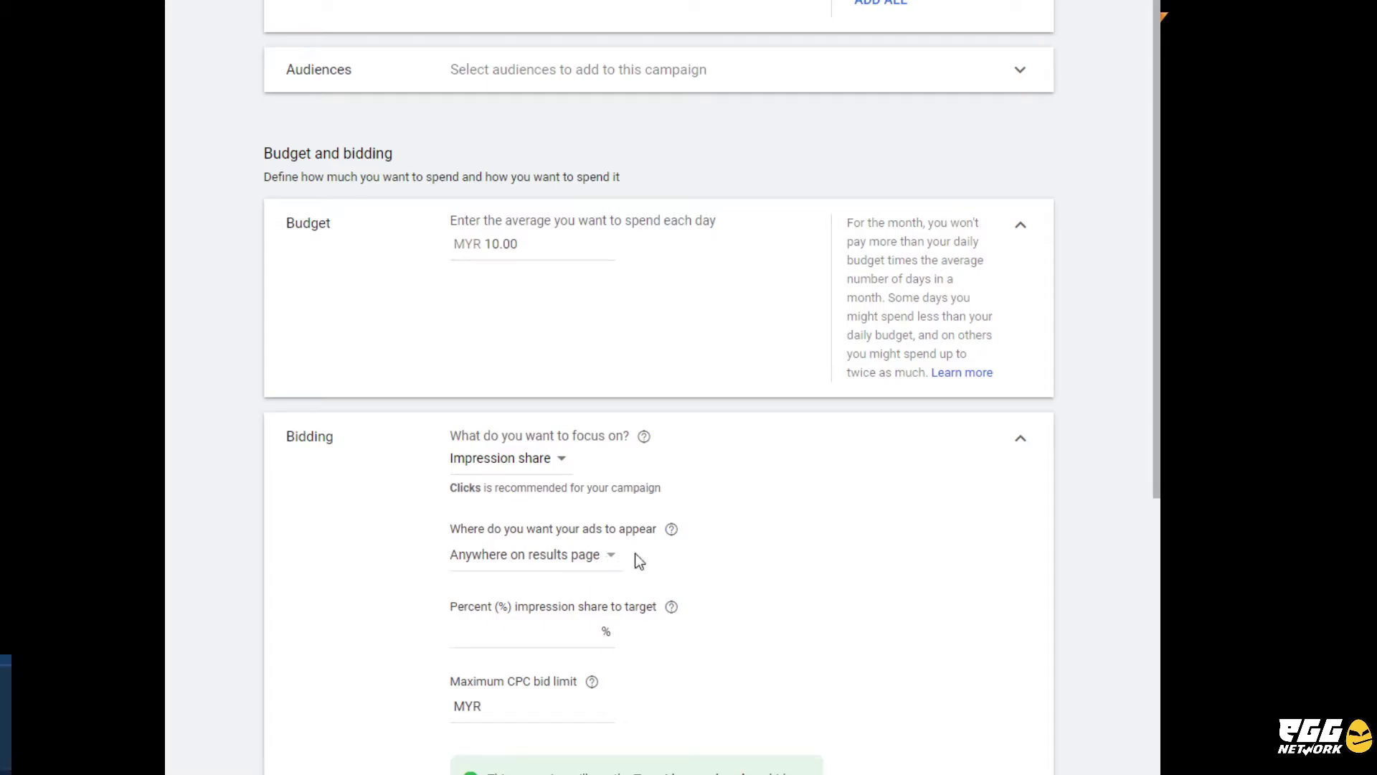
pyautogui.scroll(-3, 720, 540)
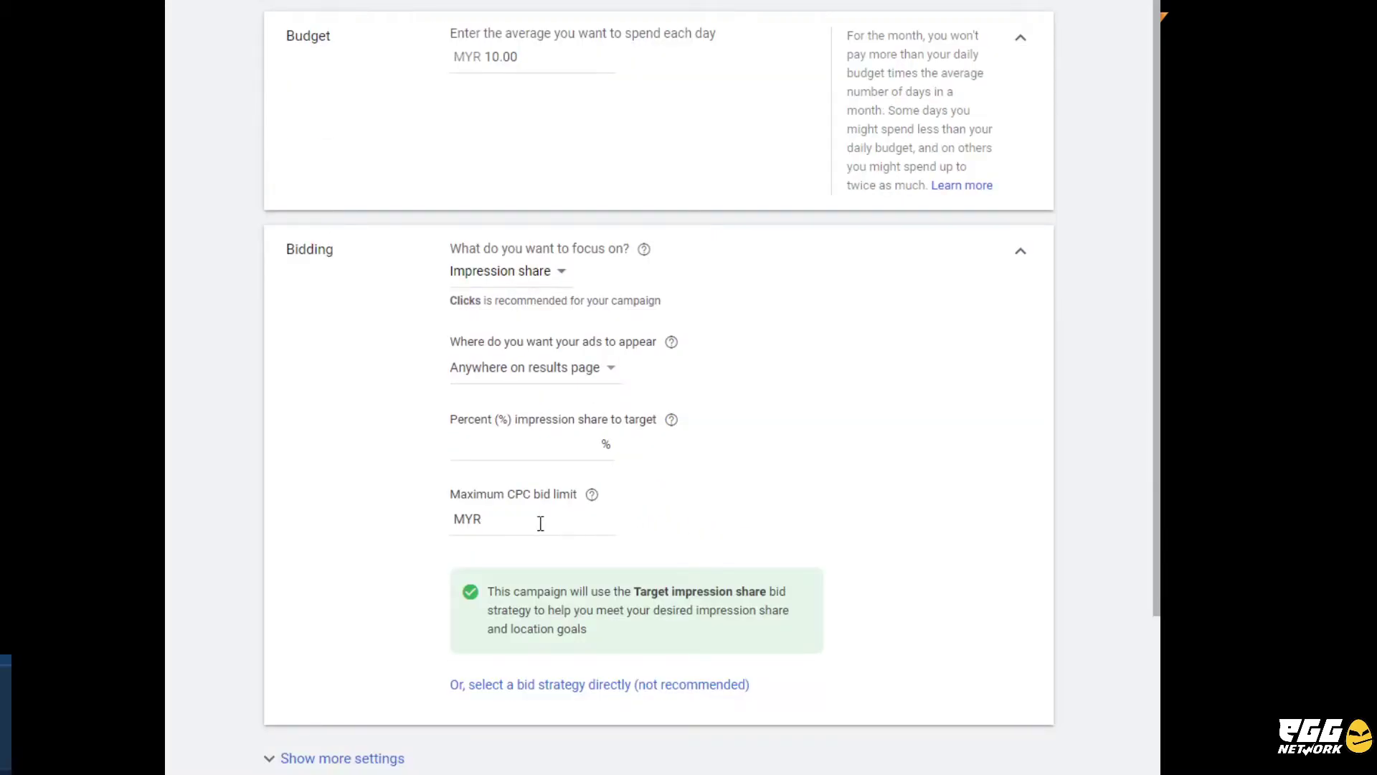
pyautogui.click(540, 523)
pyautogui.write('10')
# Step: Try to save the campaign settings and continue to the ad group setup
pyautogui.scroll(-4, 794, 407)
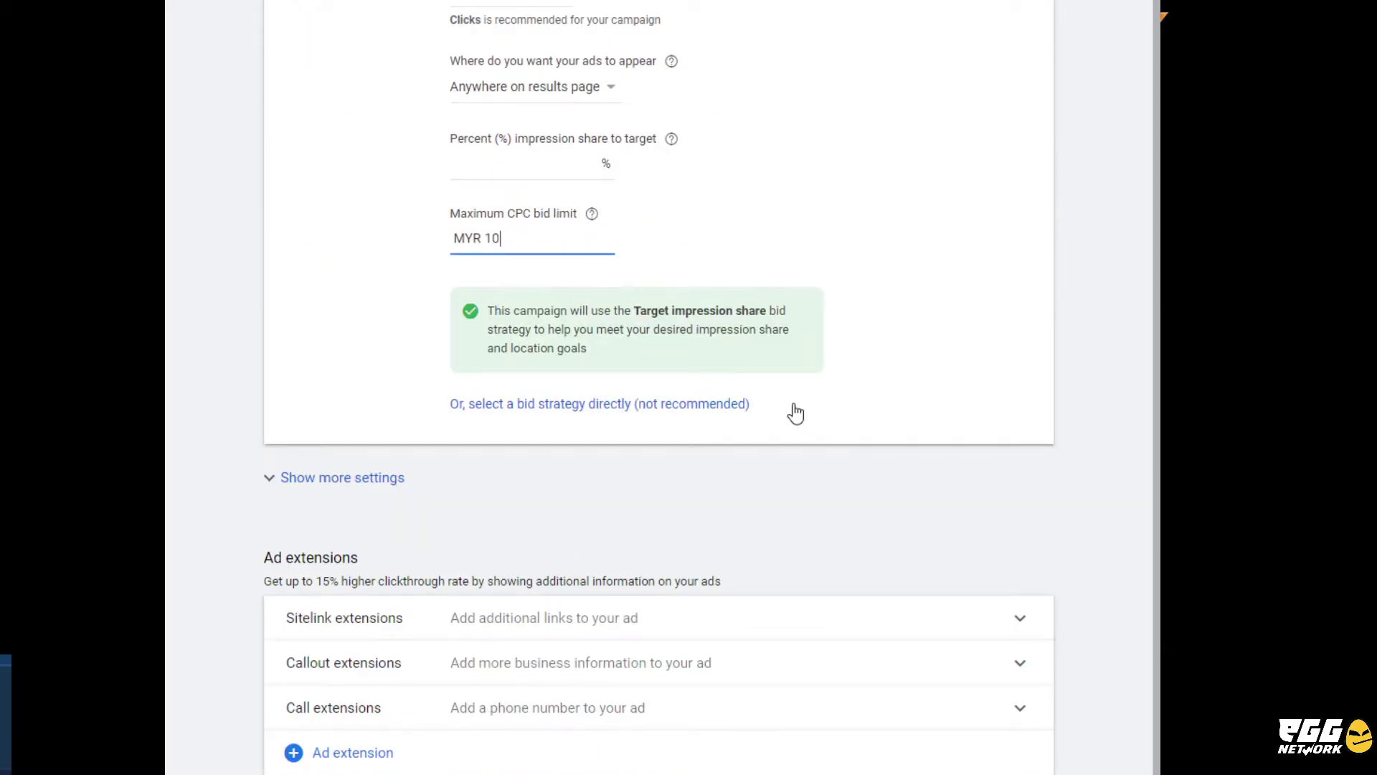
pyautogui.scroll(-1, 795, 414)
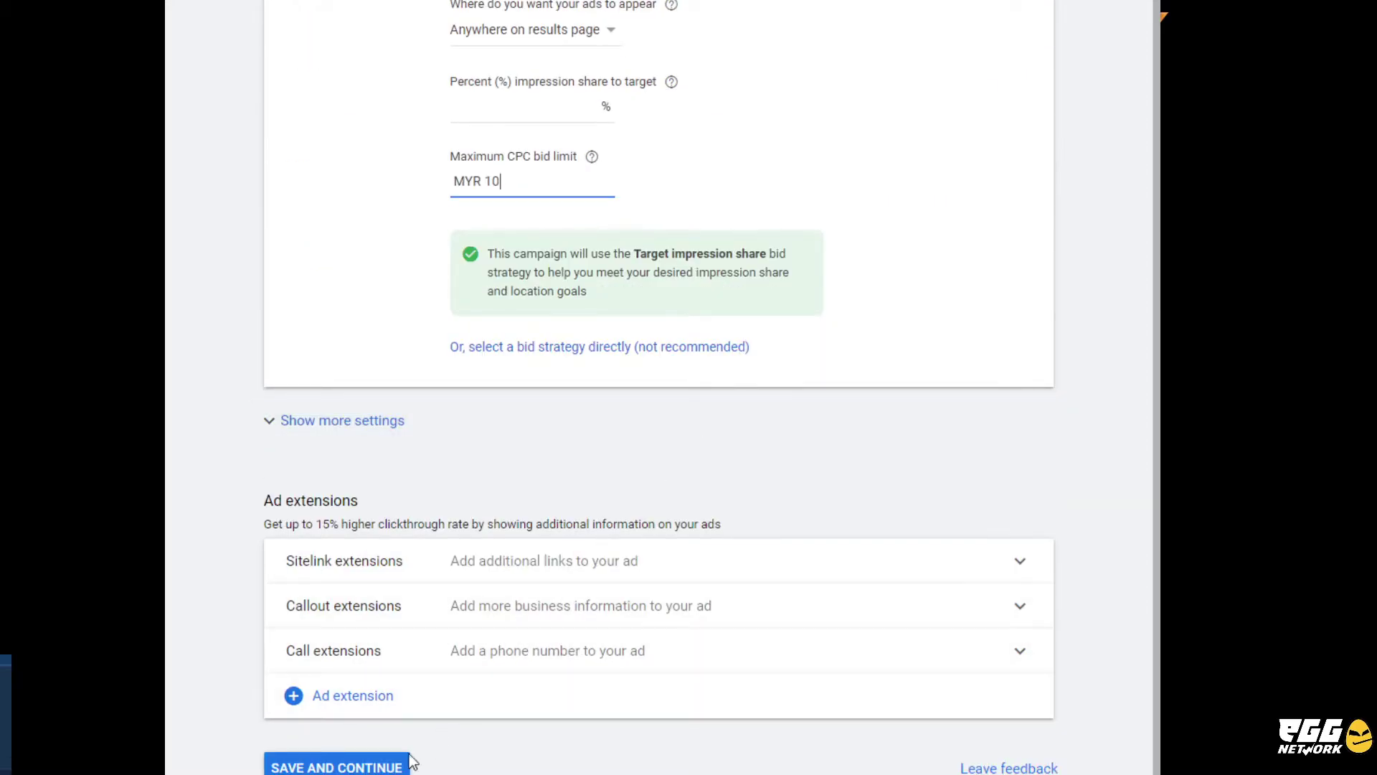
pyautogui.click(356, 767)
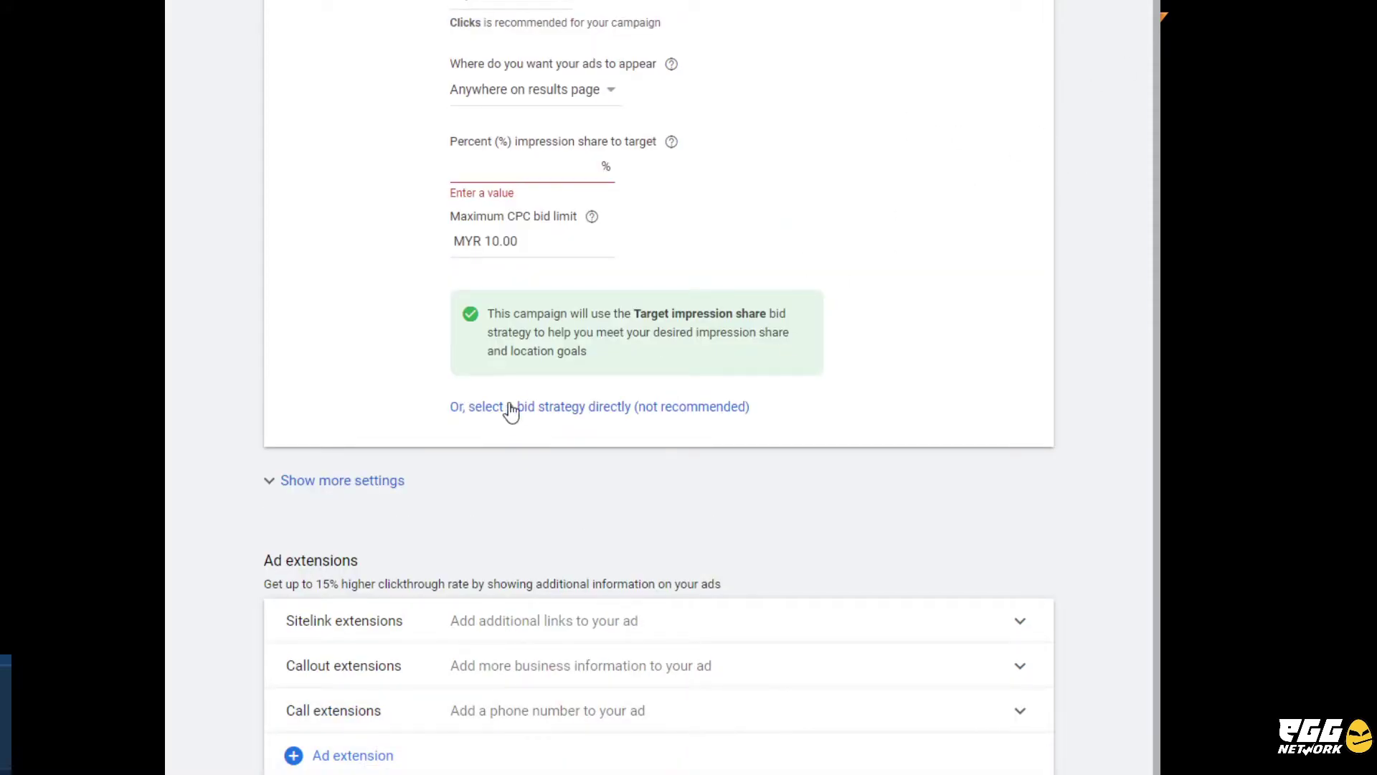
pyautogui.scroll(-1, 506, 556)
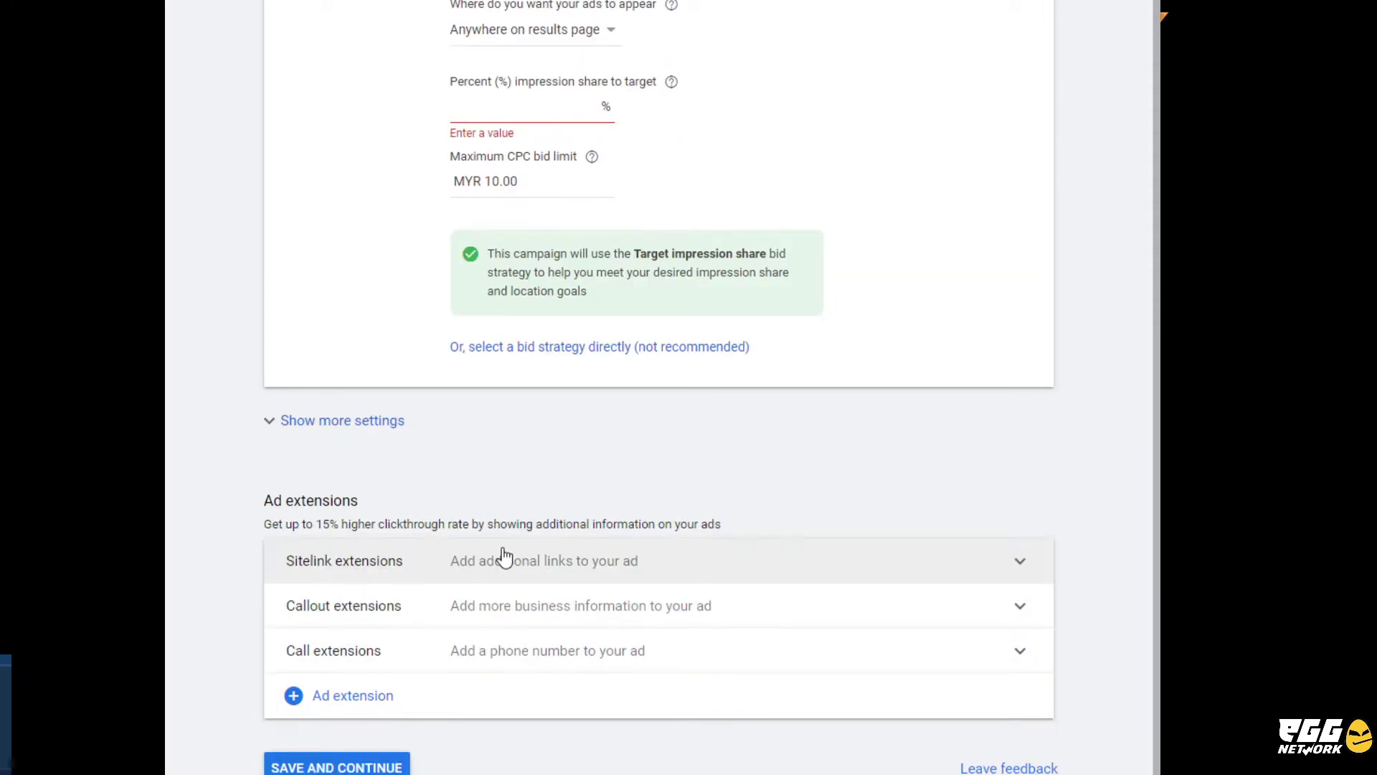
pyautogui.click(330, 766)
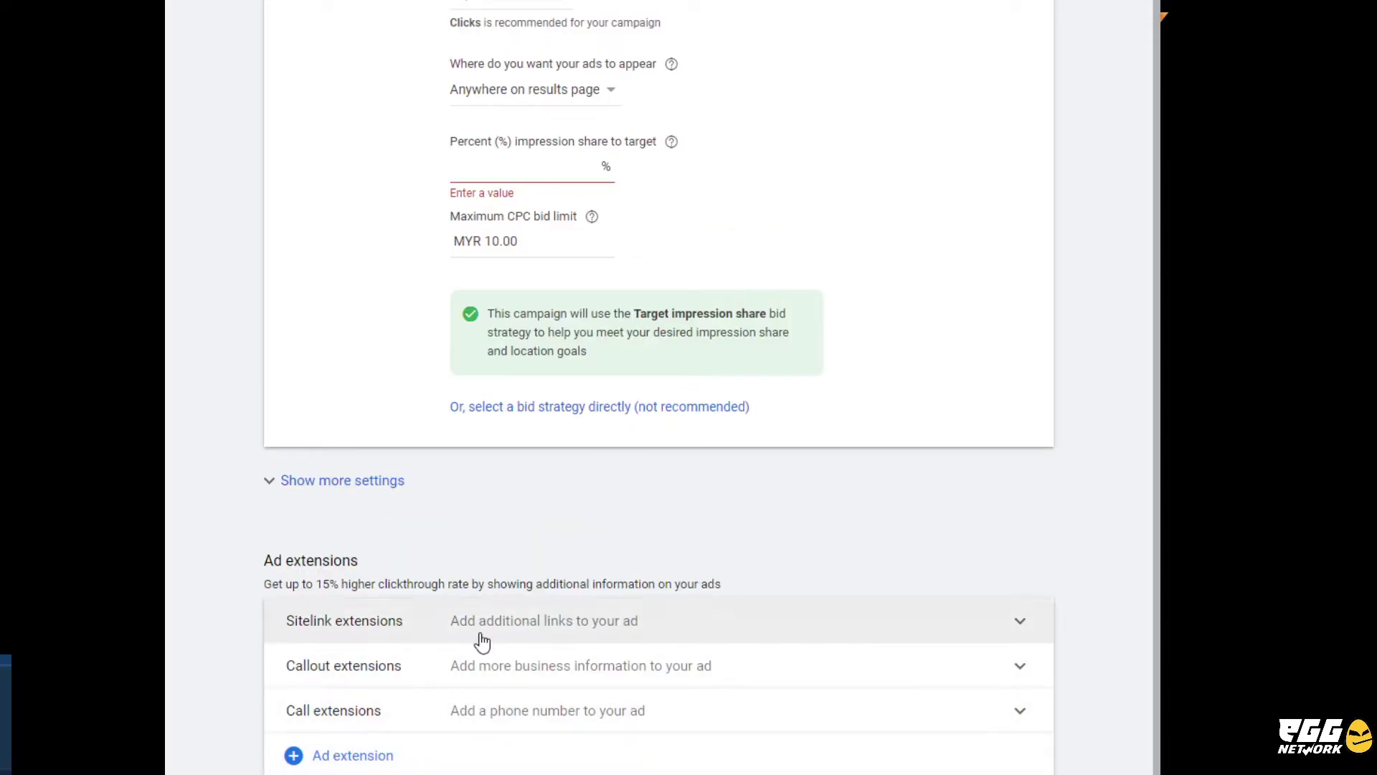
pyautogui.scroll(-1, 431, 619)
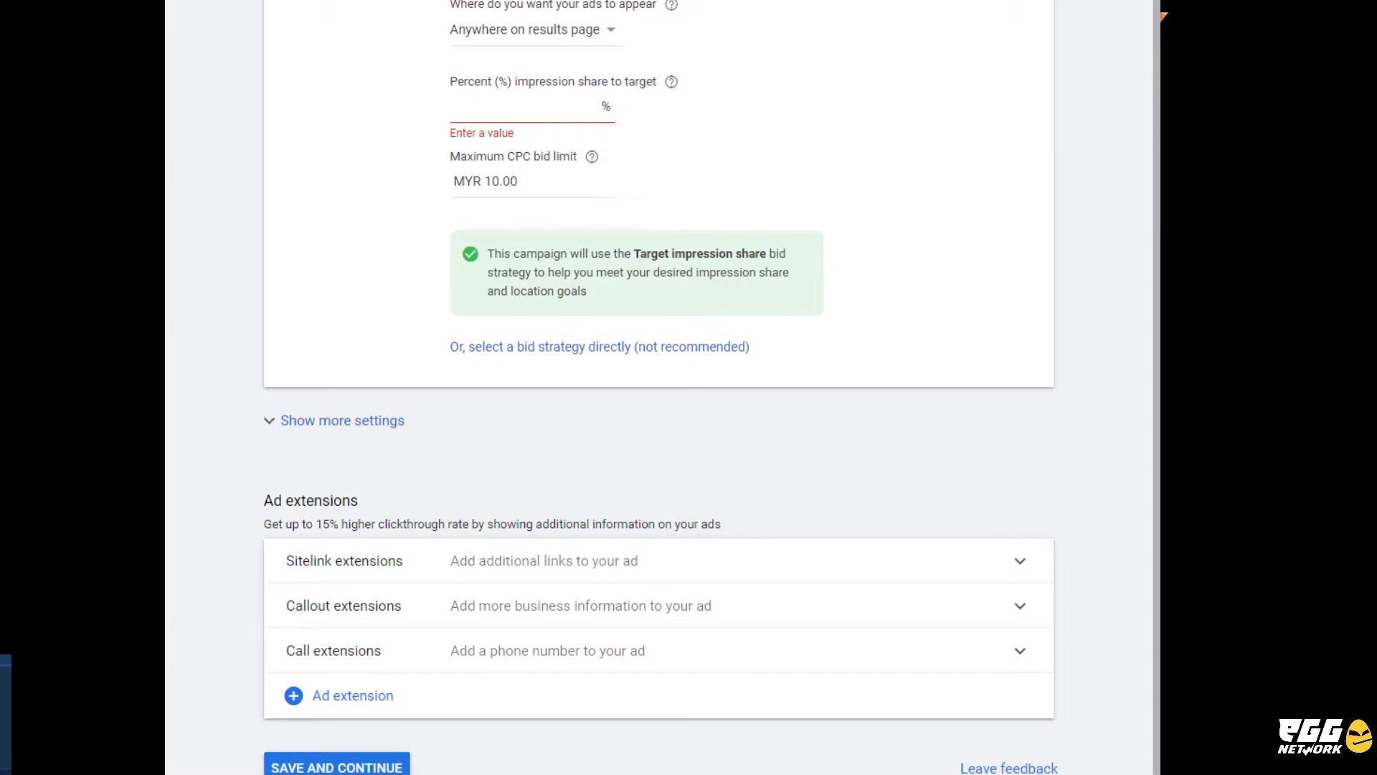
# Step: Save the unfinished campaign as a draft and close the new campaign setup
pyautogui.scroll(7, 648, 353)
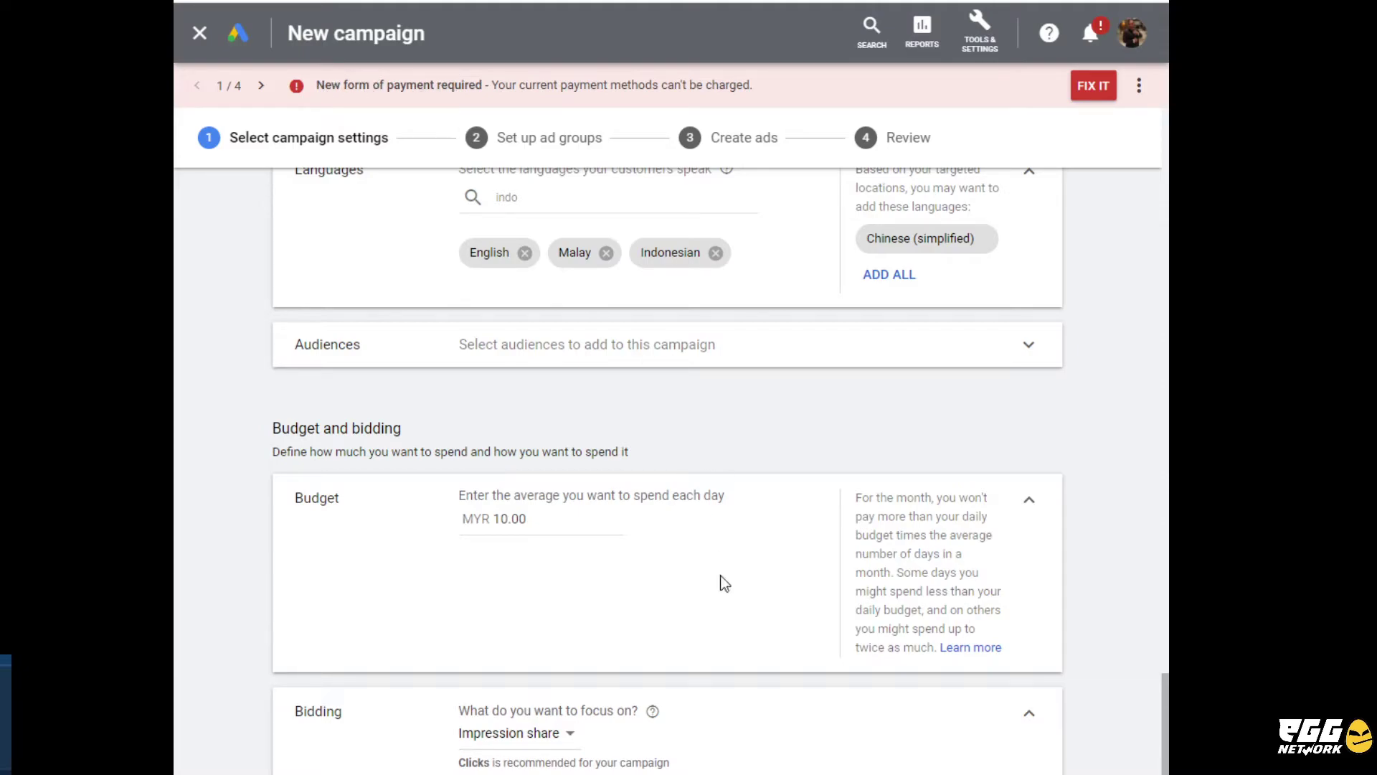
pyautogui.scroll(-9, 667, 430)
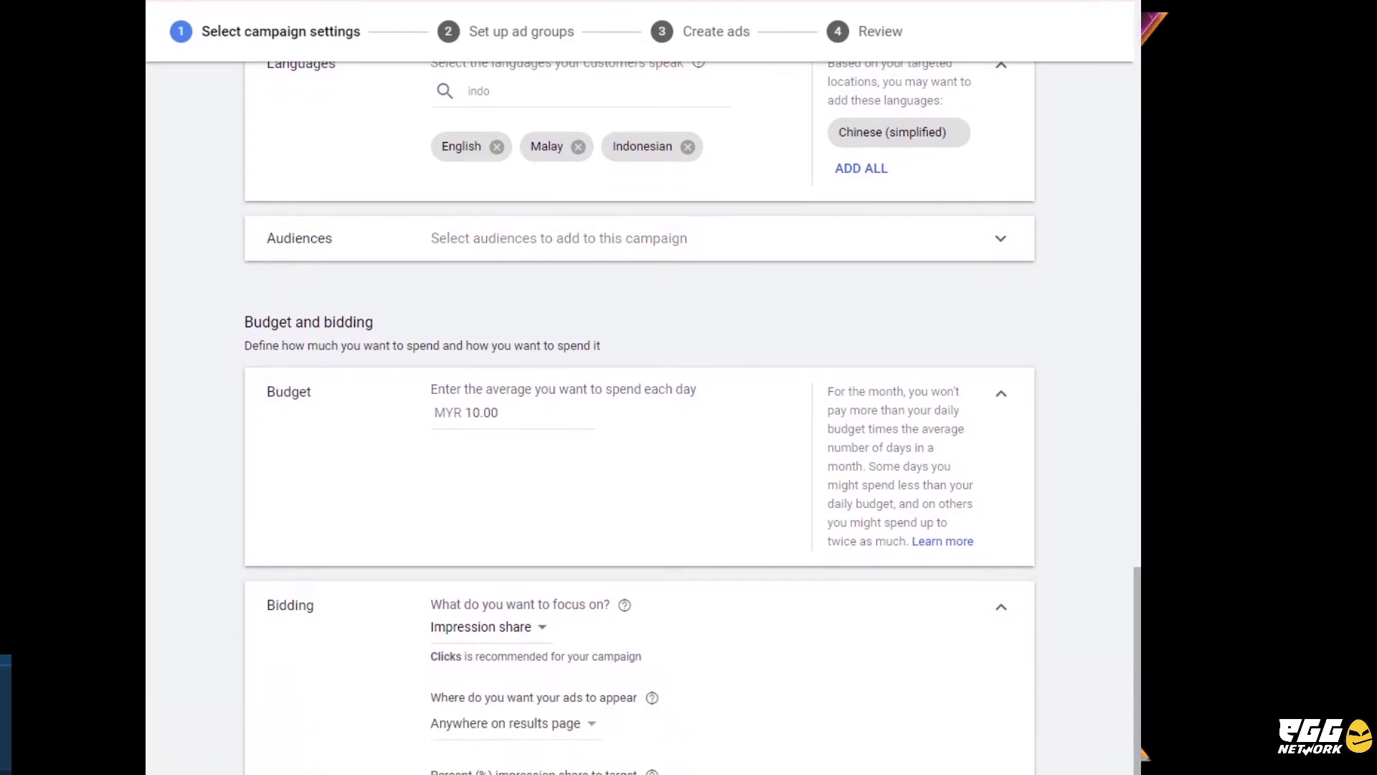
pyautogui.scroll(-3, 667, 431)
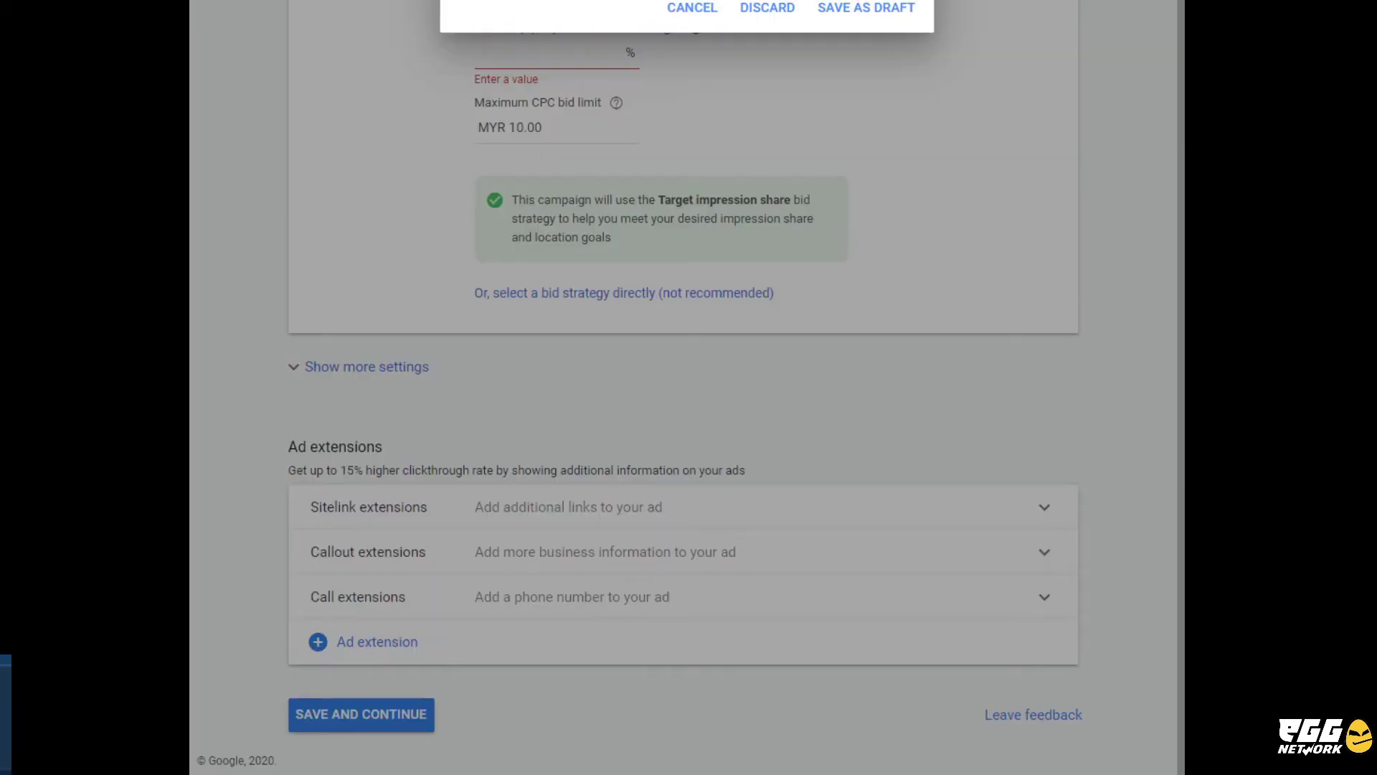
pyautogui.click(843, 16)
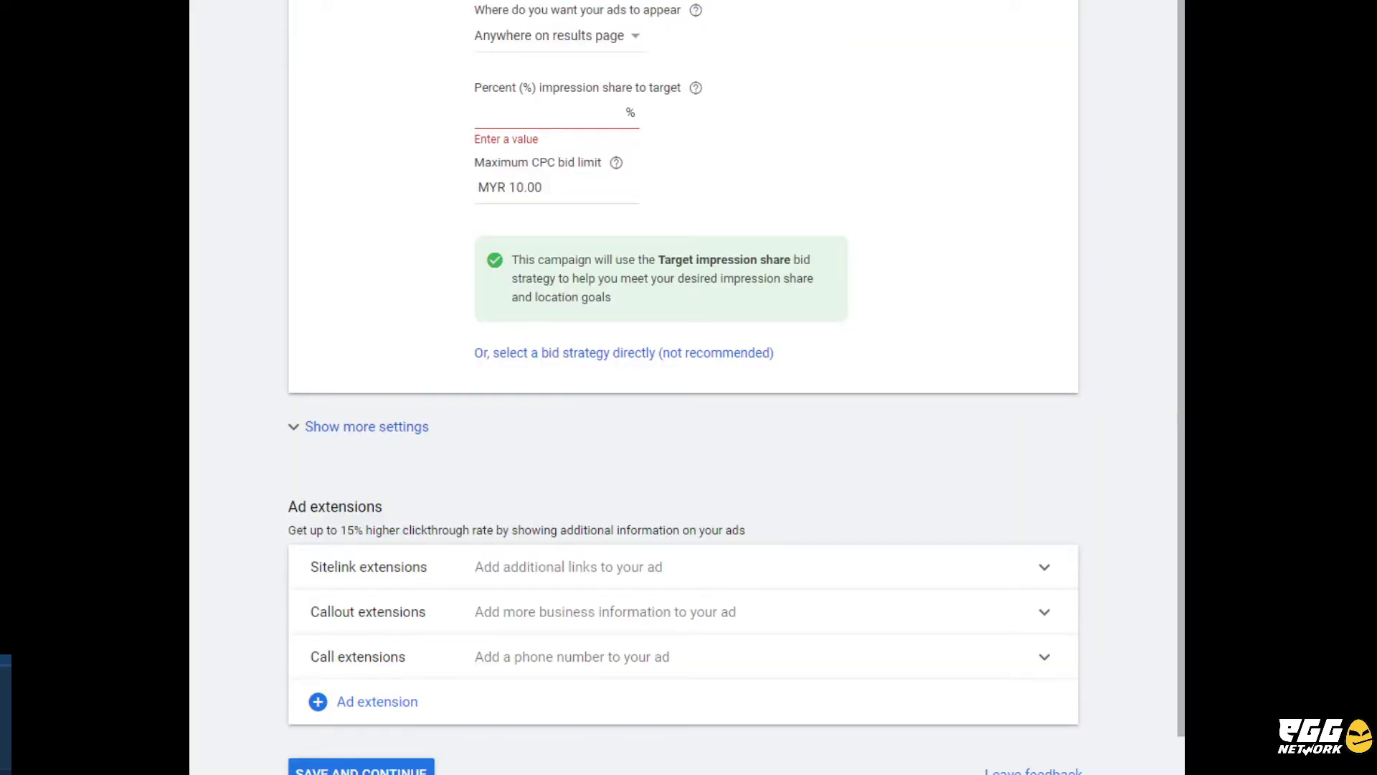
pyautogui.scroll(10, 685, 388)
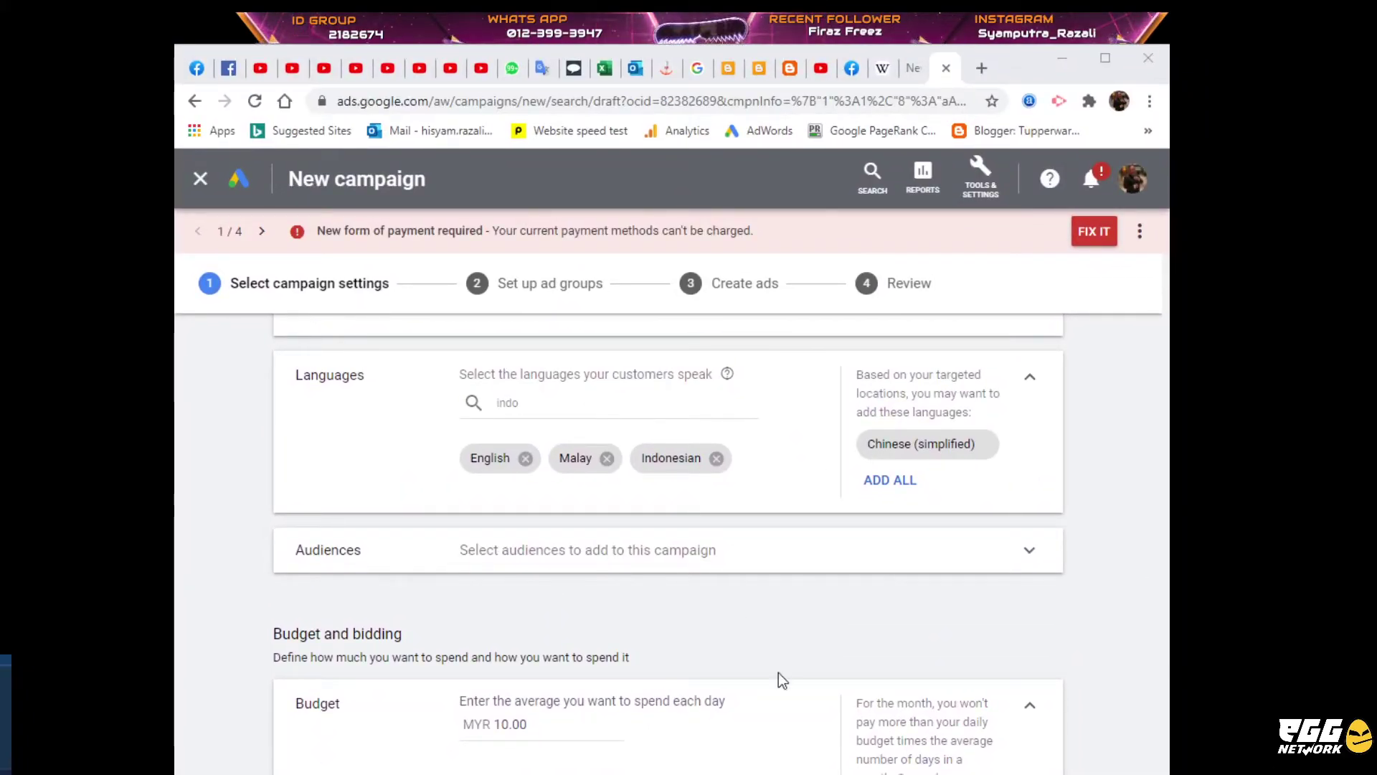
pyautogui.click(200, 180)
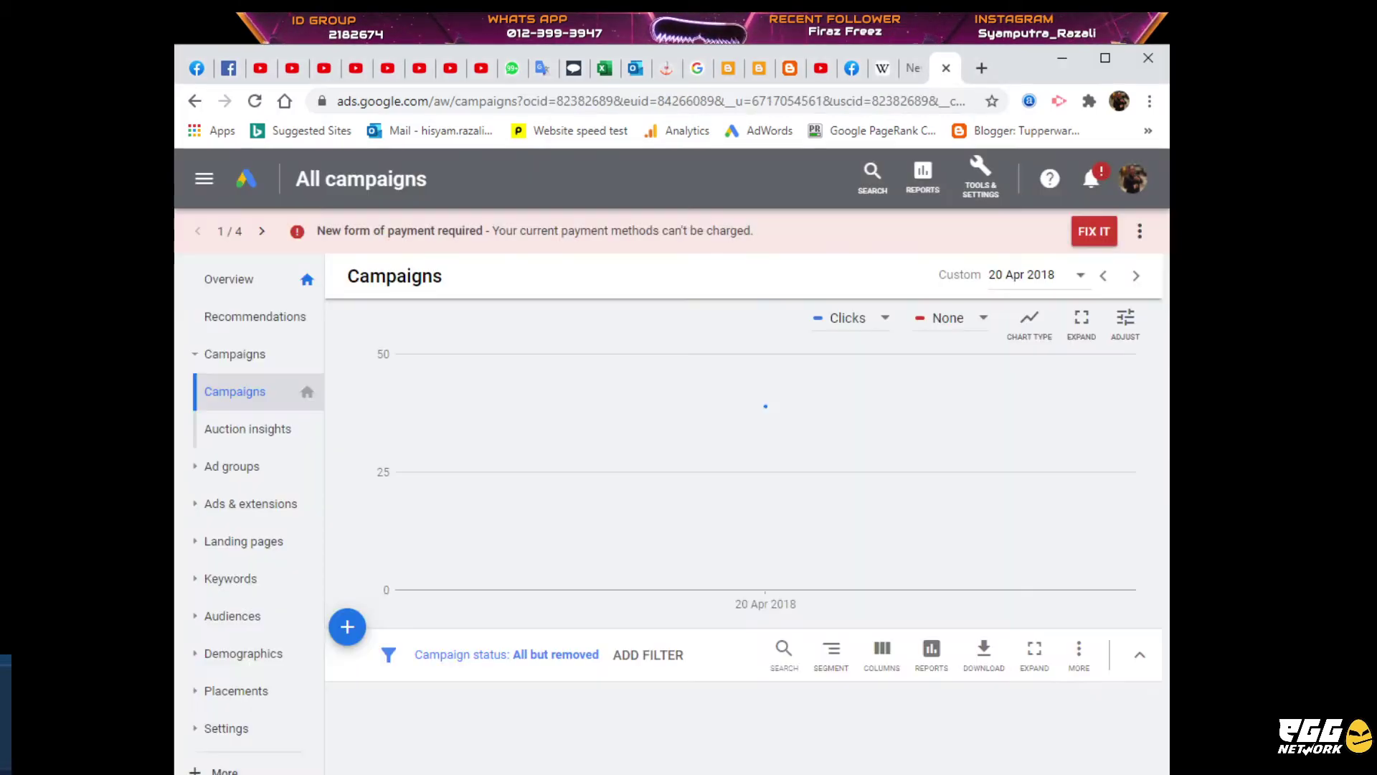
# Step: Open the account overview and examine the biggest changes, campaigns and search keywords summaries
pyautogui.click(234, 280)
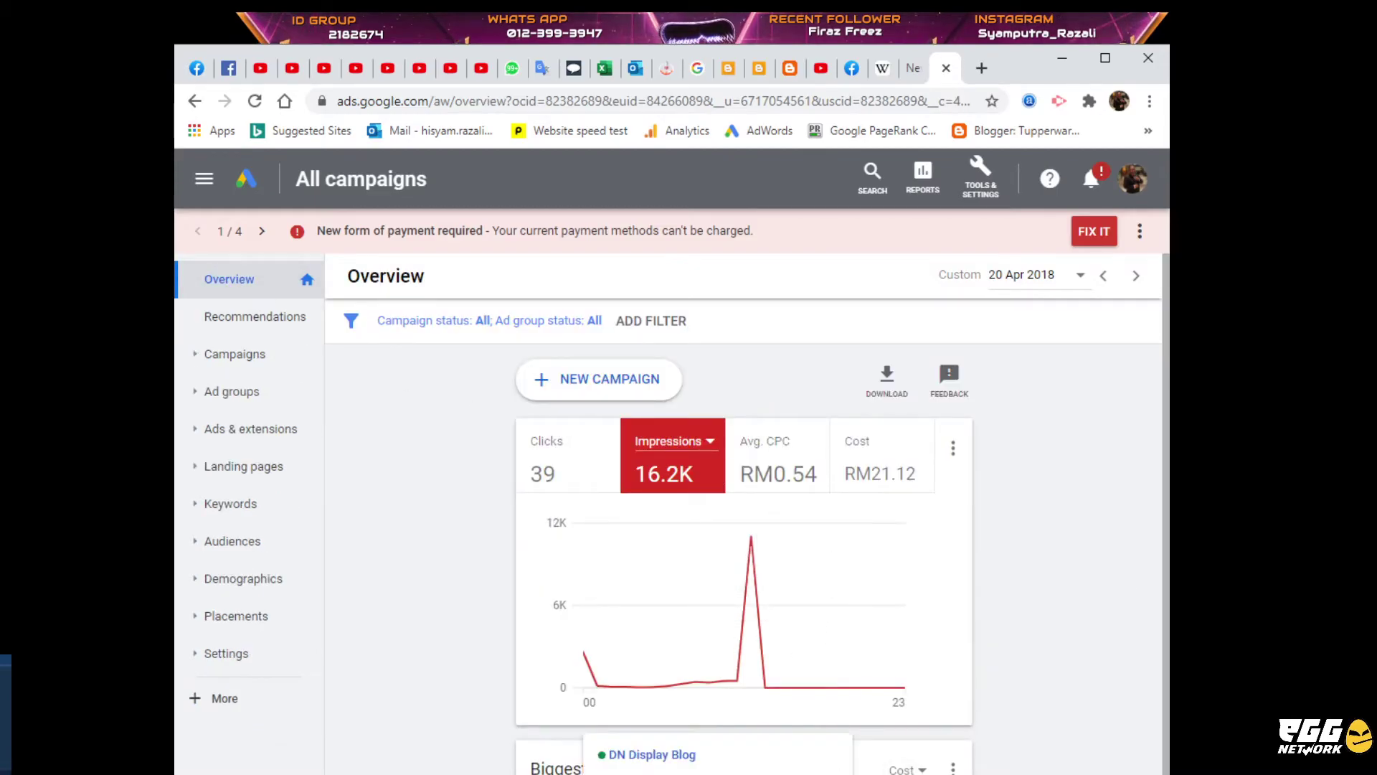
pyautogui.scroll(-3, 743, 538)
pyautogui.scroll(-1, 743, 538)
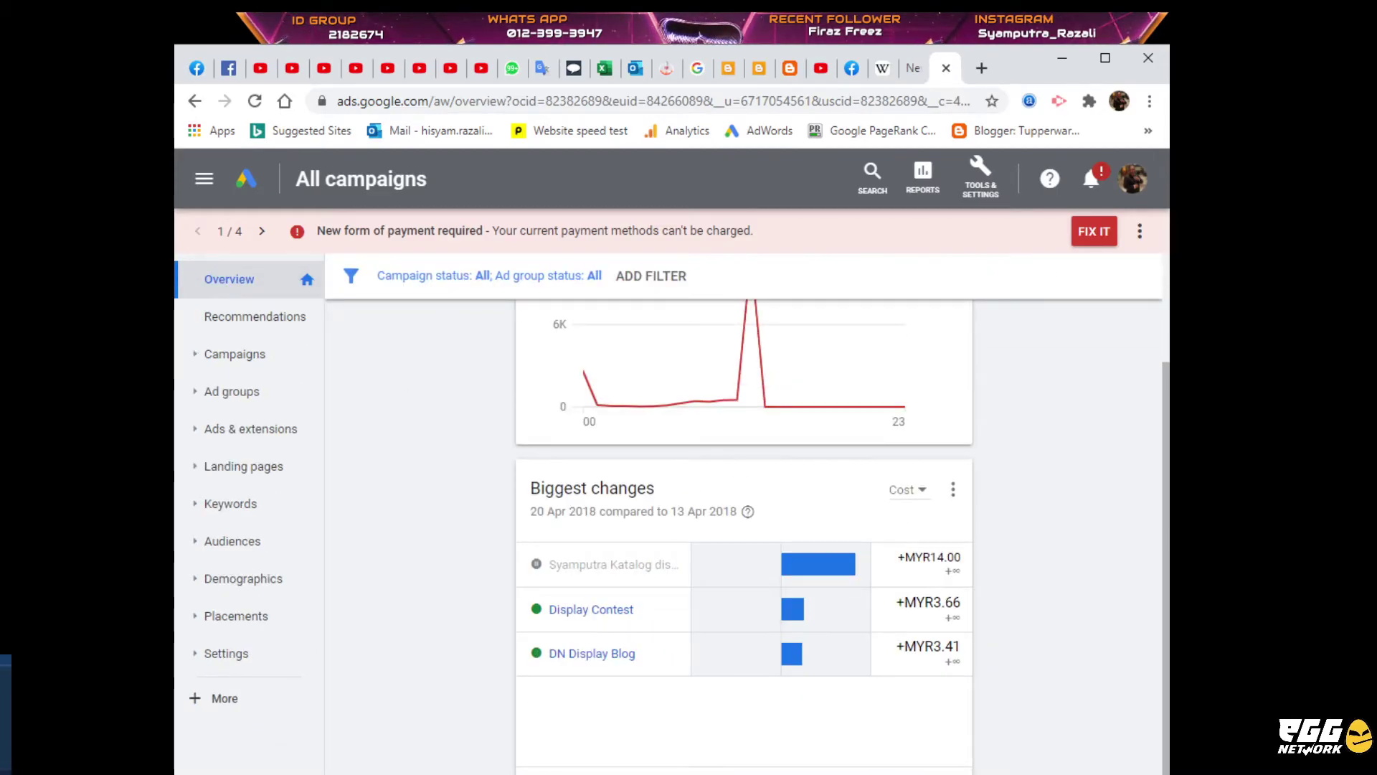
pyautogui.scroll(-4, 743, 538)
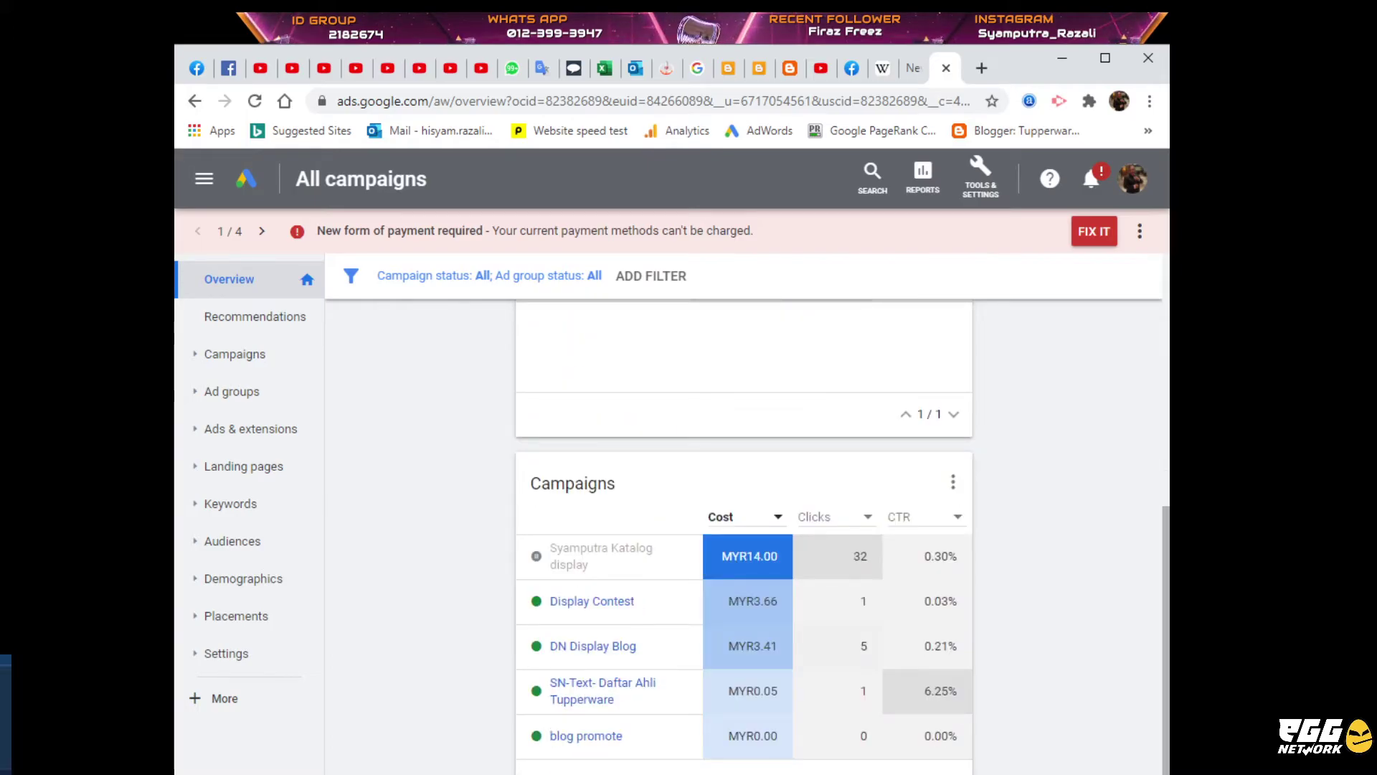
pyautogui.scroll(-1, 743, 538)
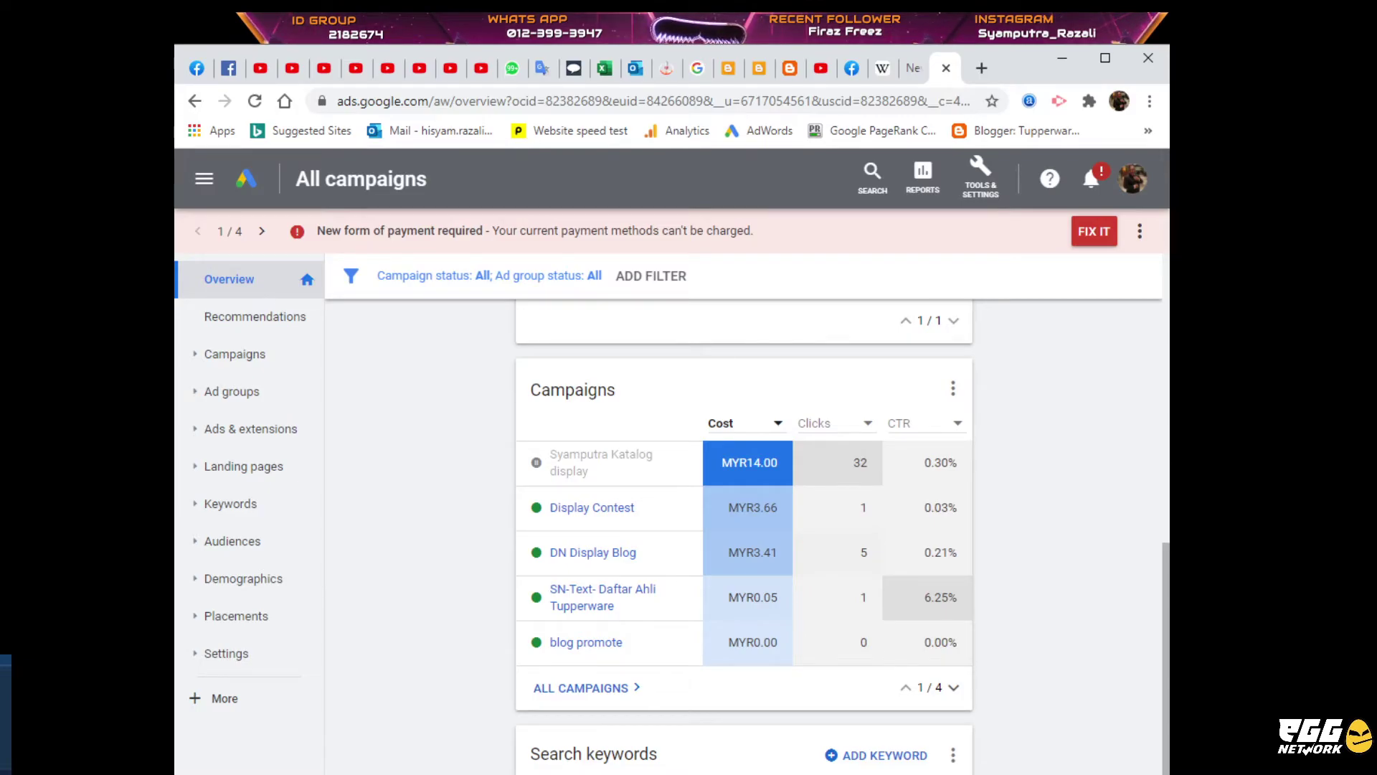
pyautogui.scroll(-6, 744, 538)
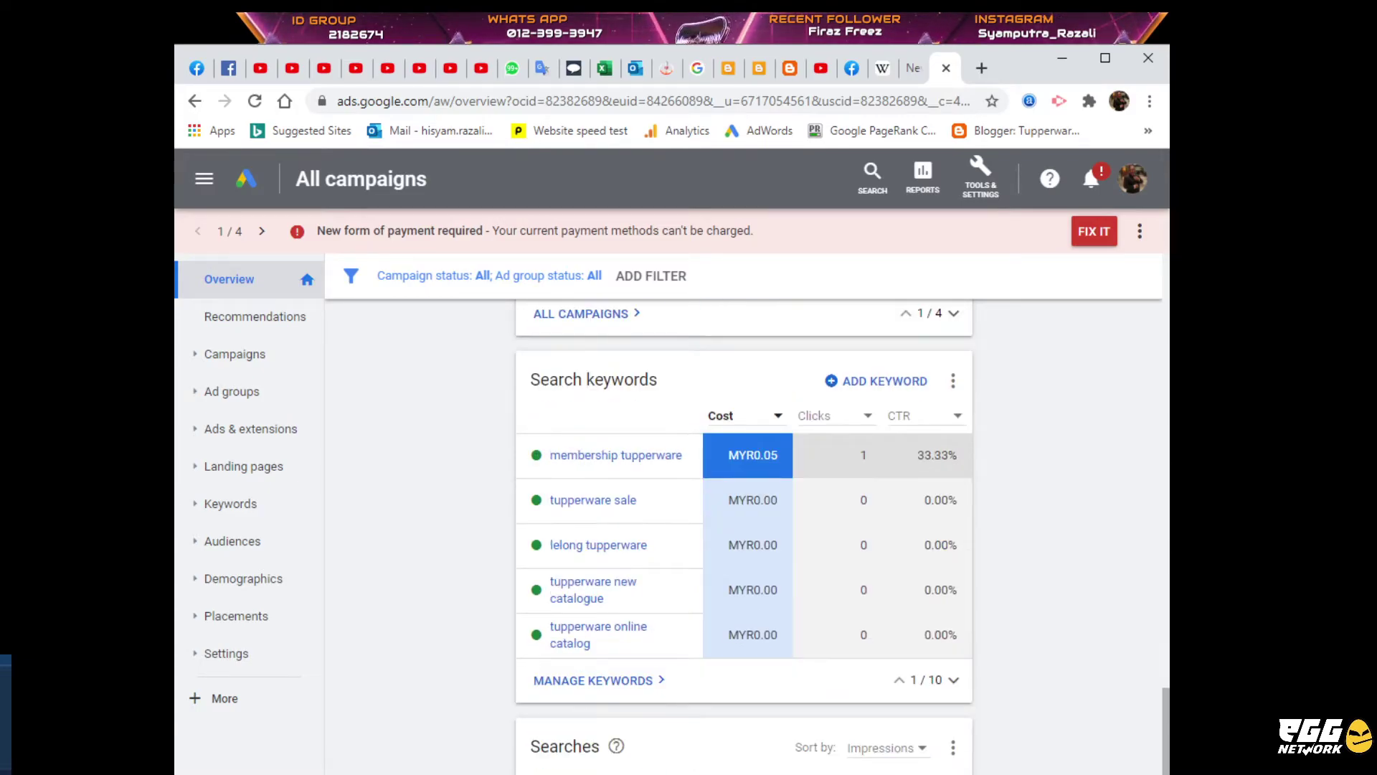
# Step: Examine the most-shown search ads, display ads and devices summaries on the account overview
pyautogui.scroll(-6, 743, 538)
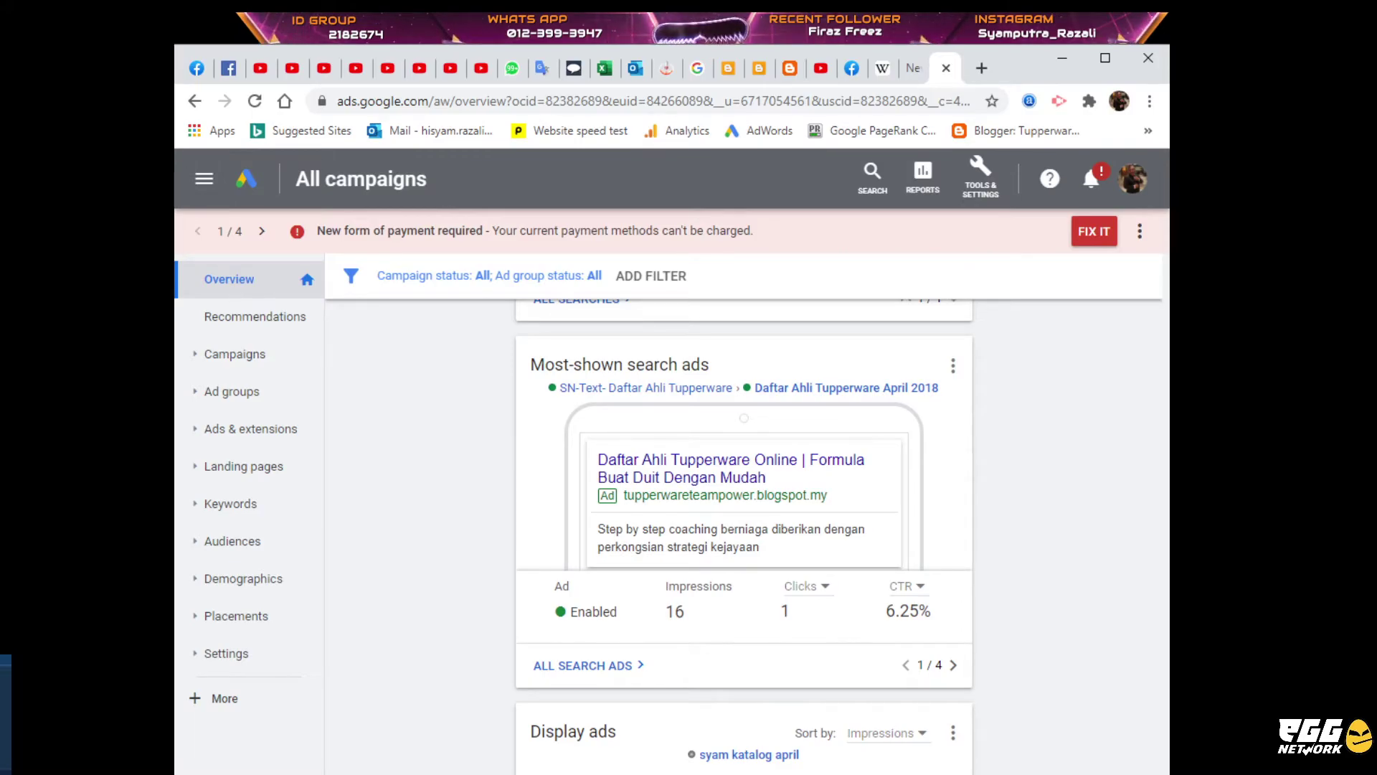
pyautogui.scroll(-4, 744, 502)
pyautogui.scroll(-2, 743, 502)
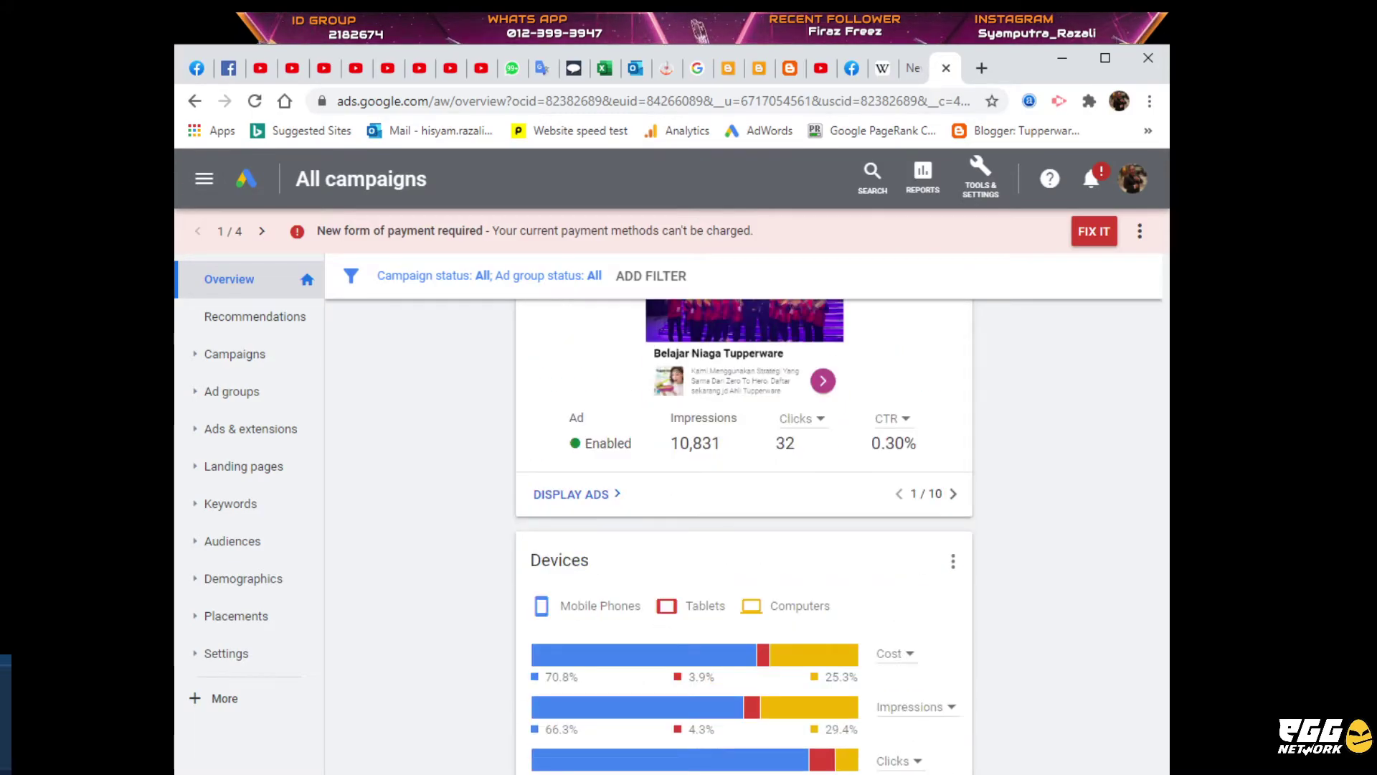
pyautogui.scroll(10, 743, 502)
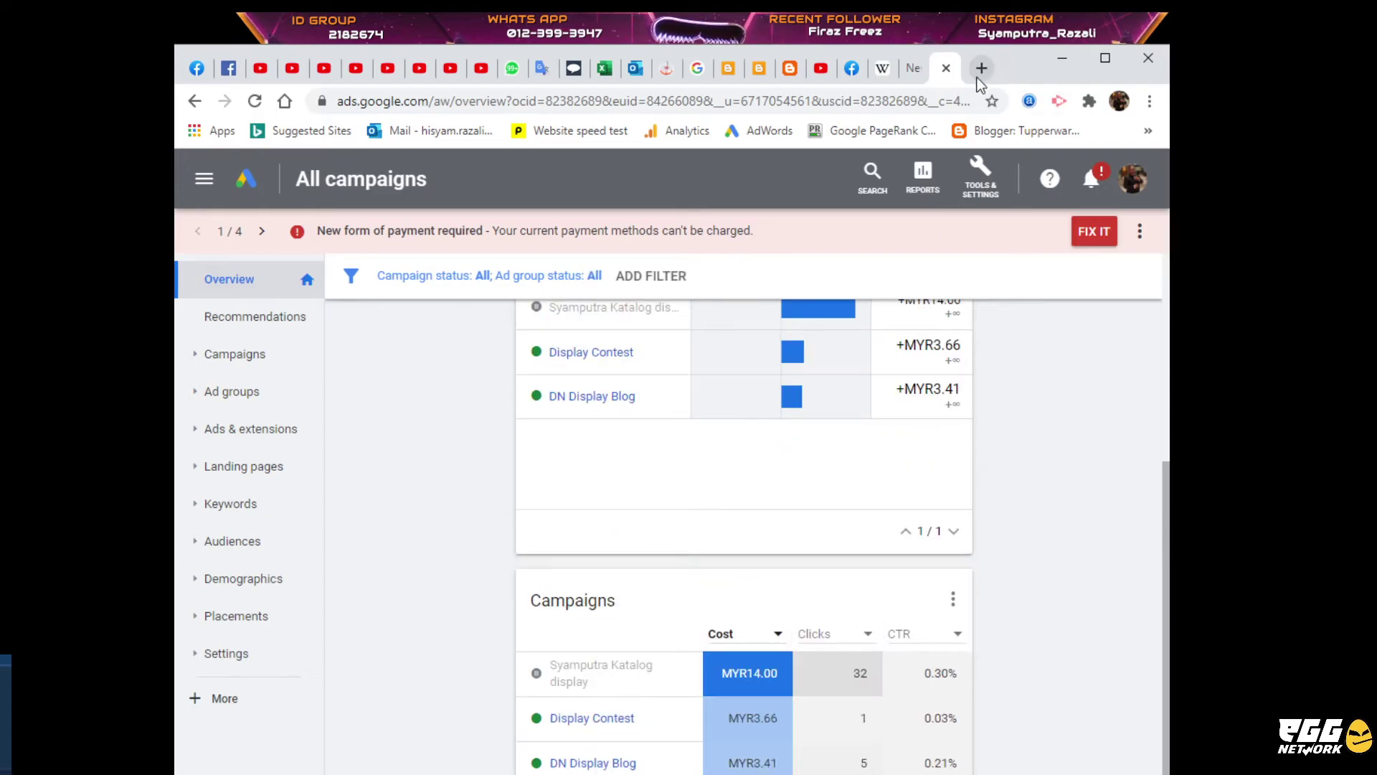
# Step: Search Google for "jadi ahli tupperware" in a new browser tab
pyautogui.click(978, 75)
pyautogui.click(598, 451)
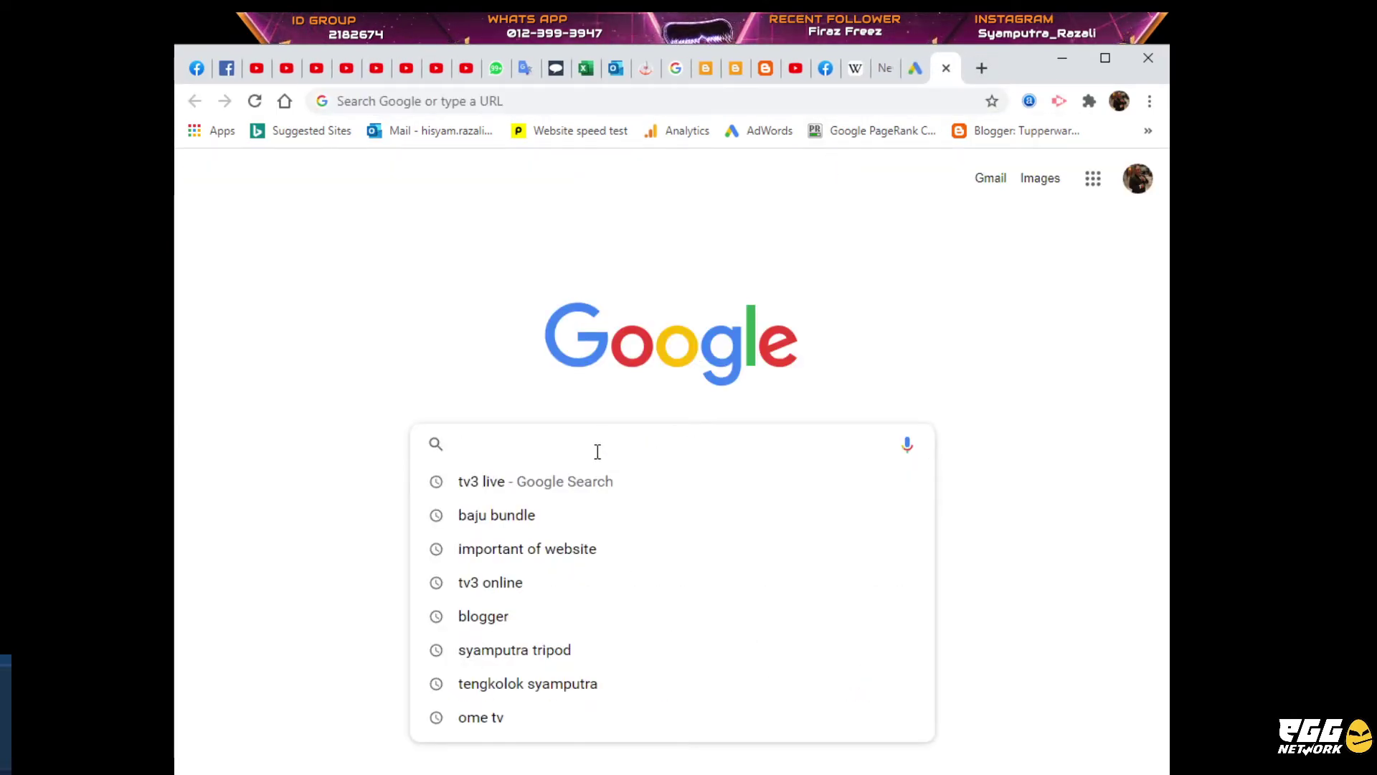
pyautogui.write('jadi ahli')
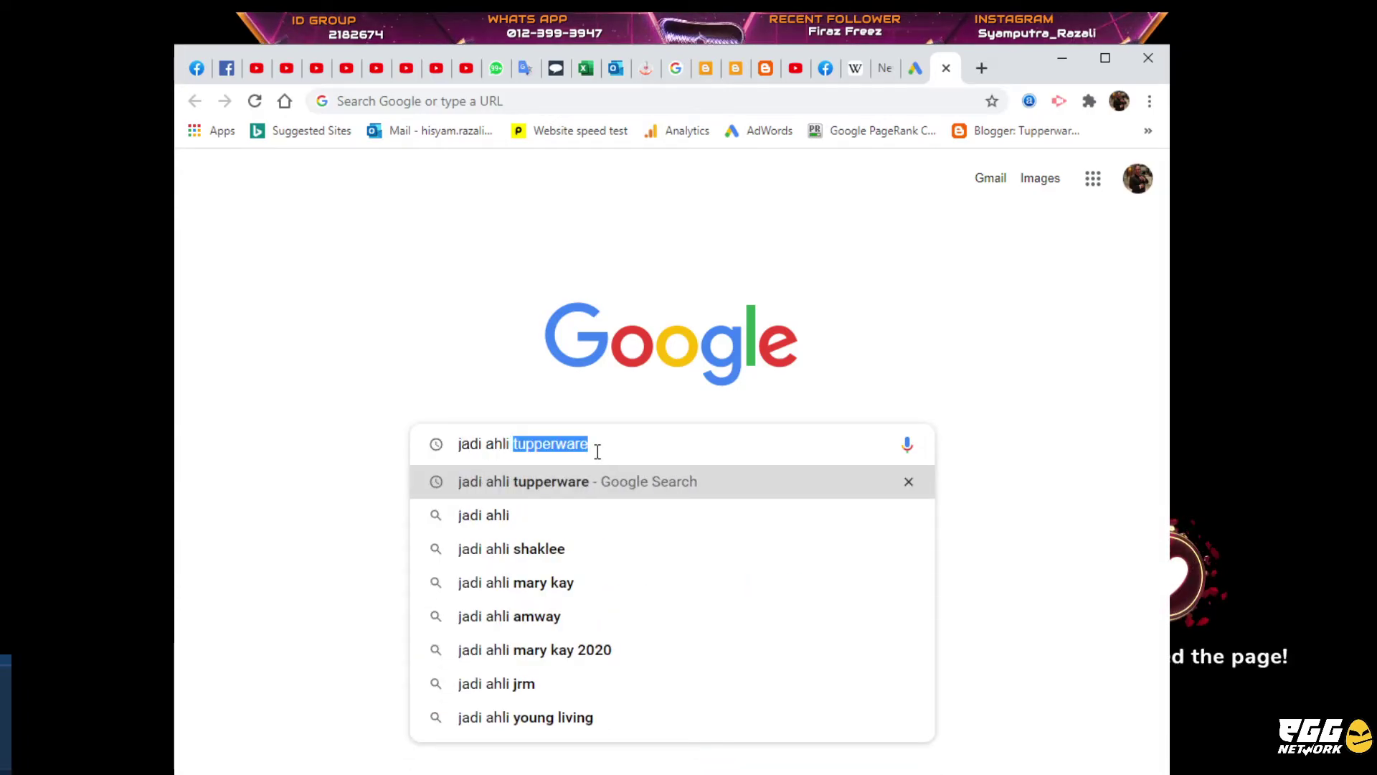
pyautogui.write(' tupperware')
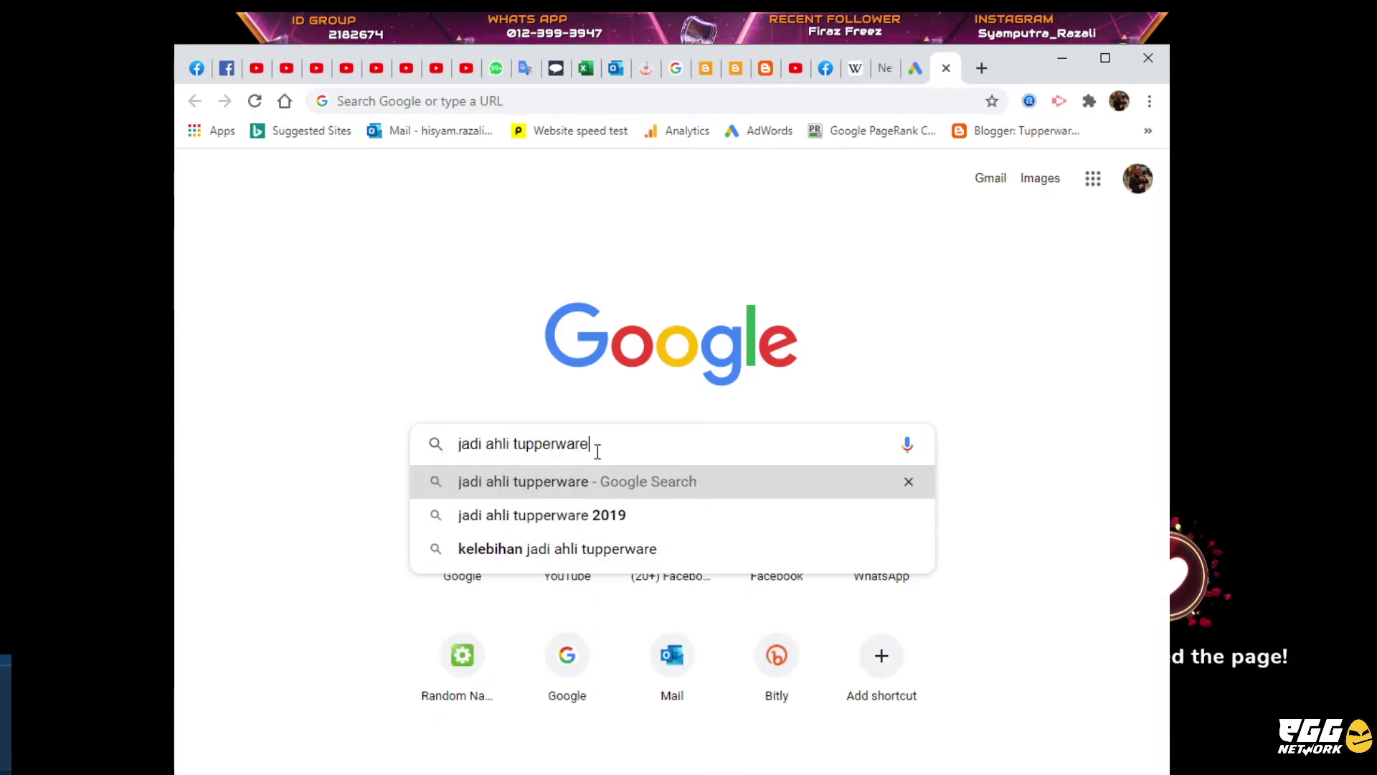
pyautogui.press('Return')
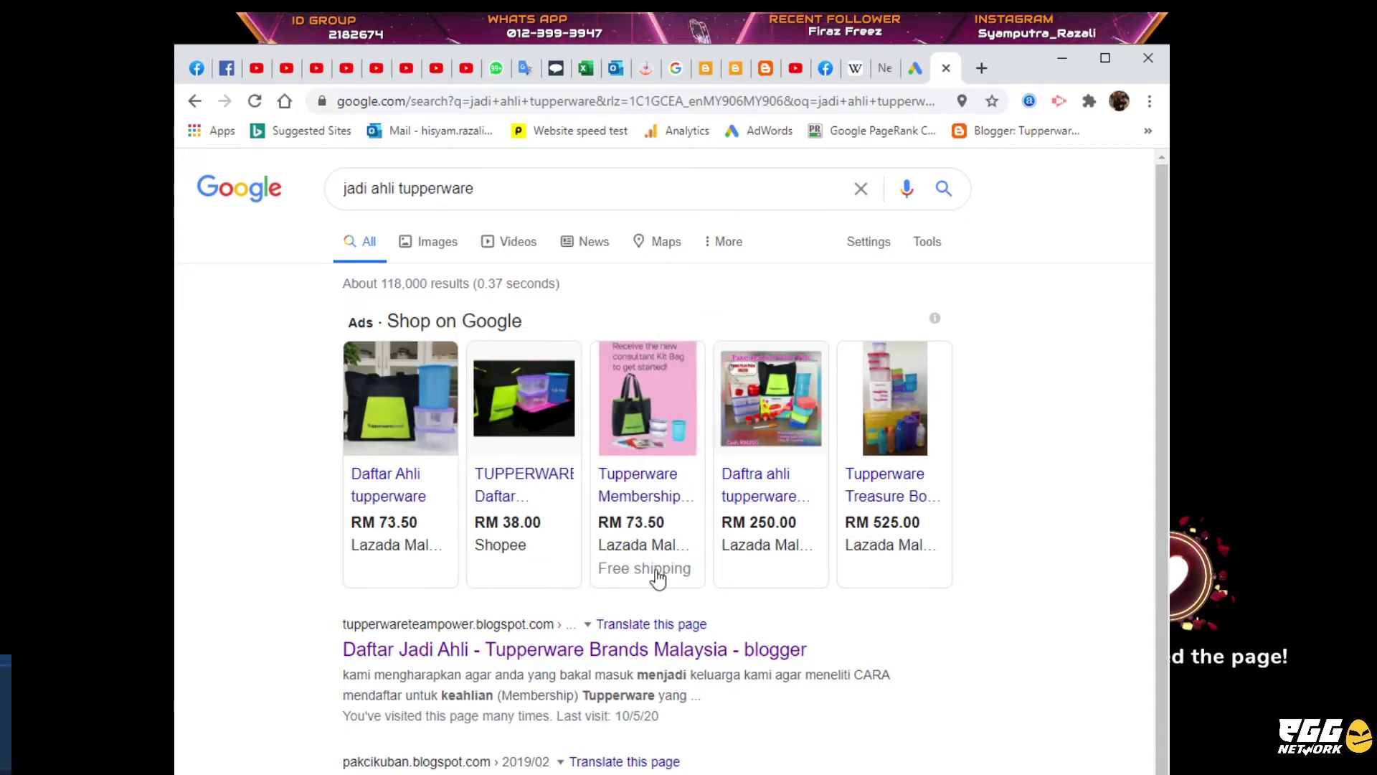
# Step: Examine the shopping ads and the organic blog and Facebook results for the Tupperware membership search
pyautogui.scroll(-4, 812, 502)
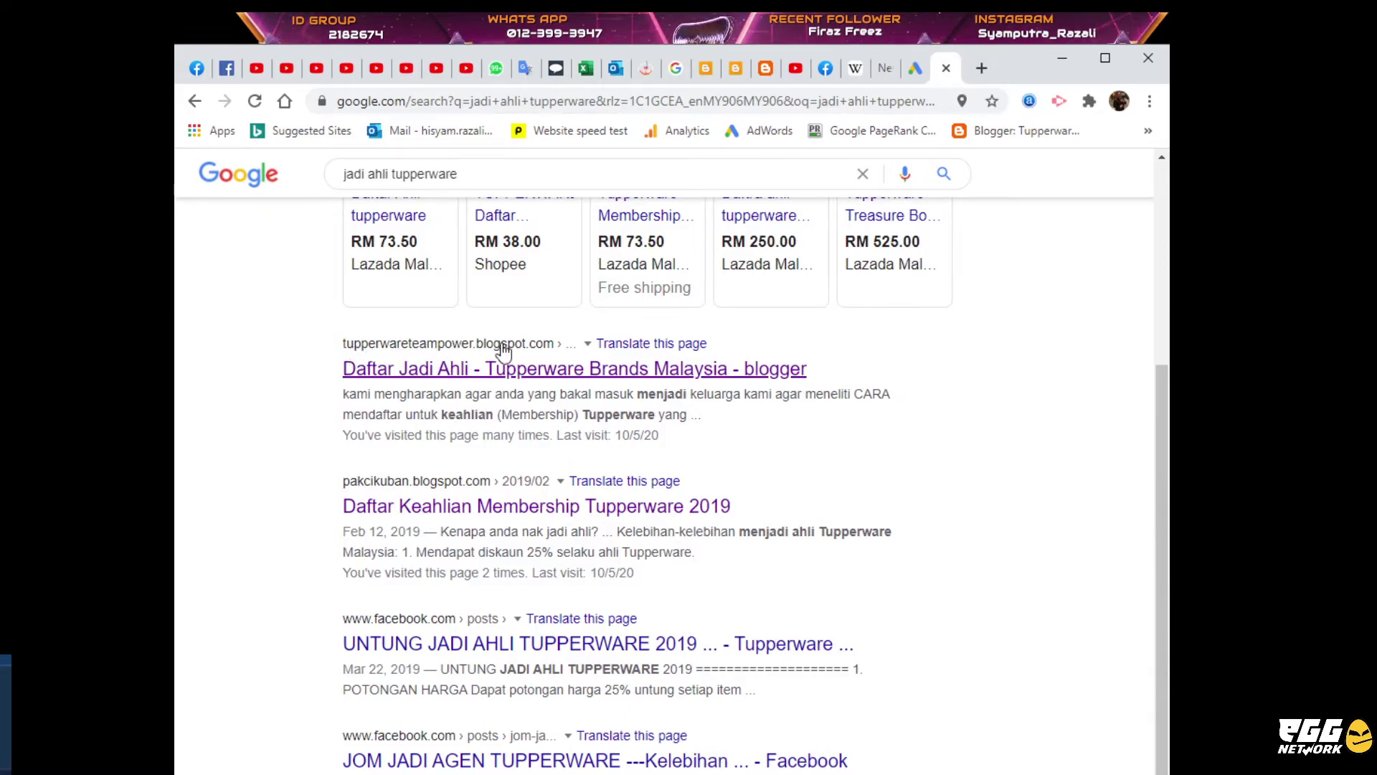
pyautogui.moveTo(579, 307)
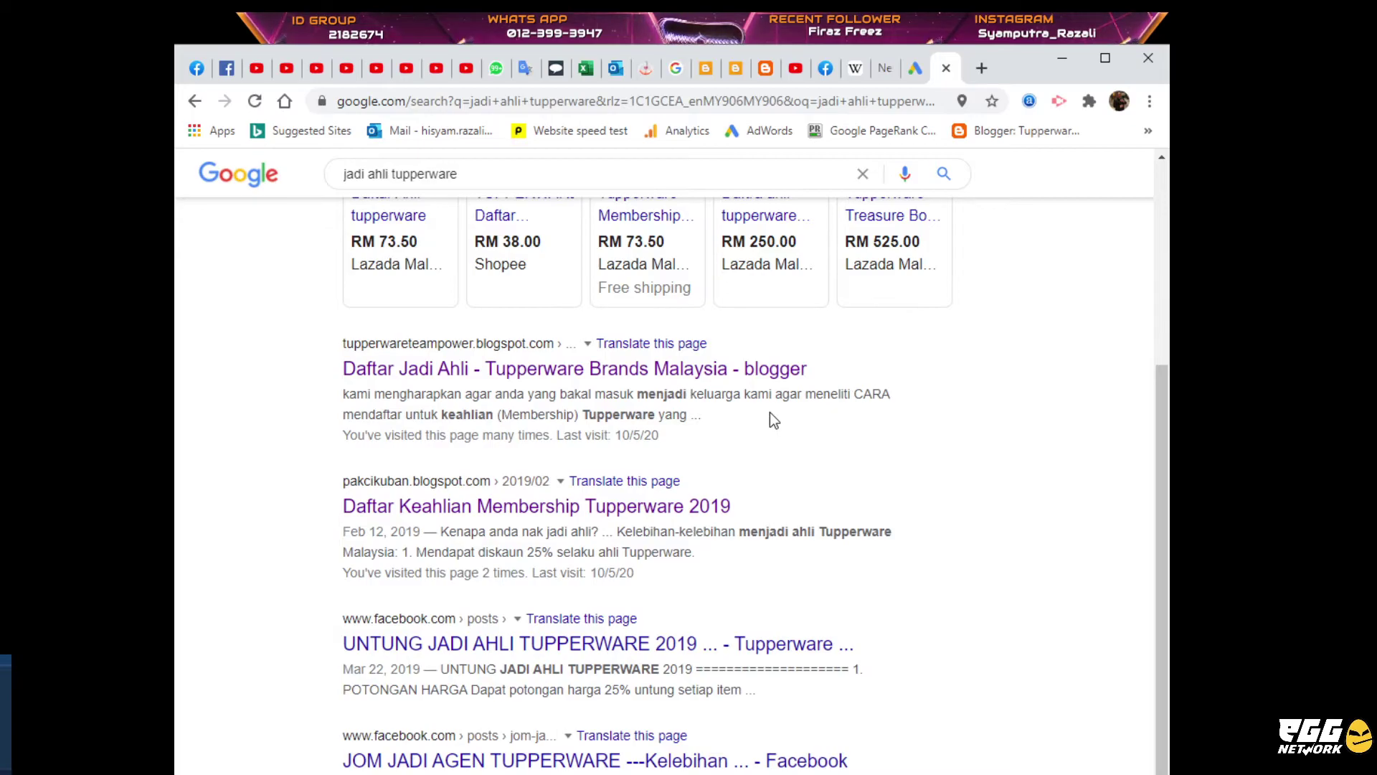
pyautogui.scroll(-1, 770, 413)
pyautogui.scroll(1, 756, 416)
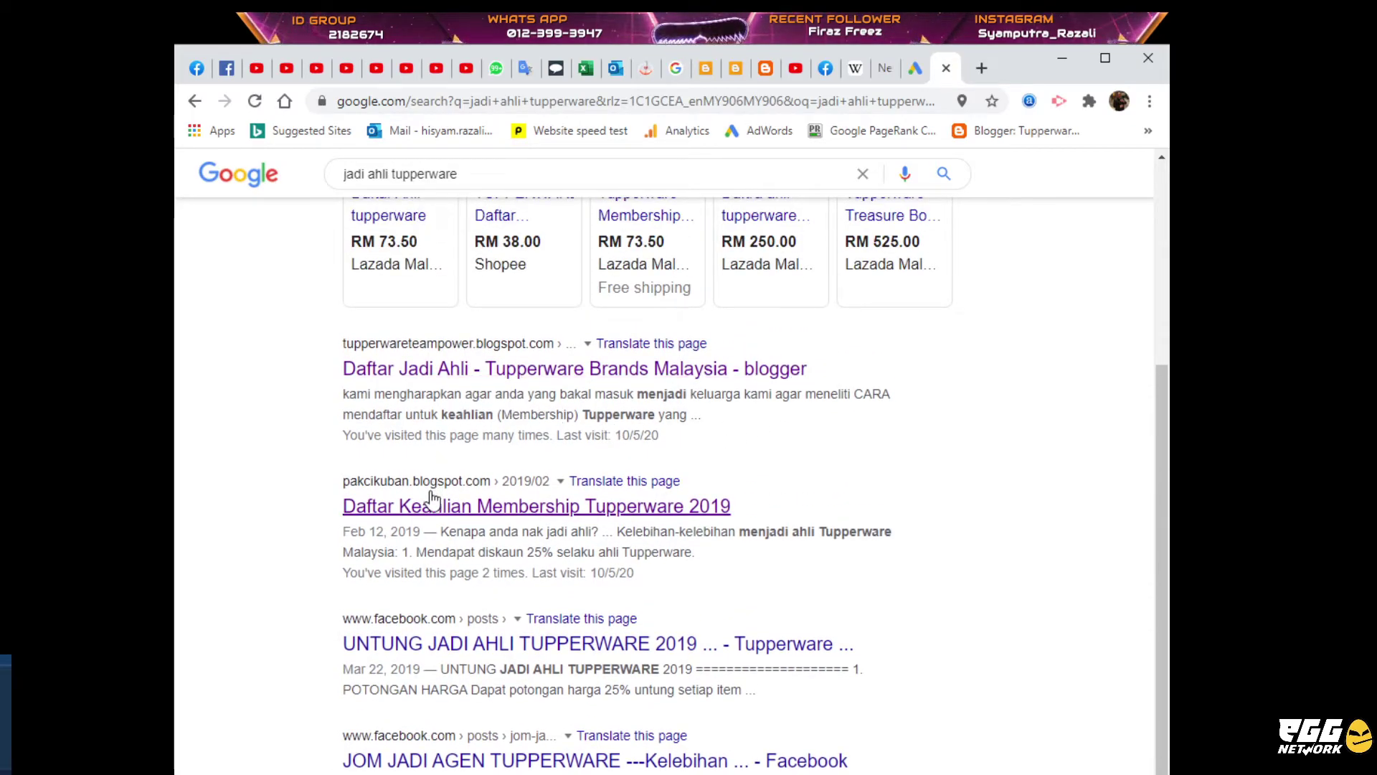
pyautogui.scroll(-1, 472, 543)
pyautogui.scroll(-1, 500, 589)
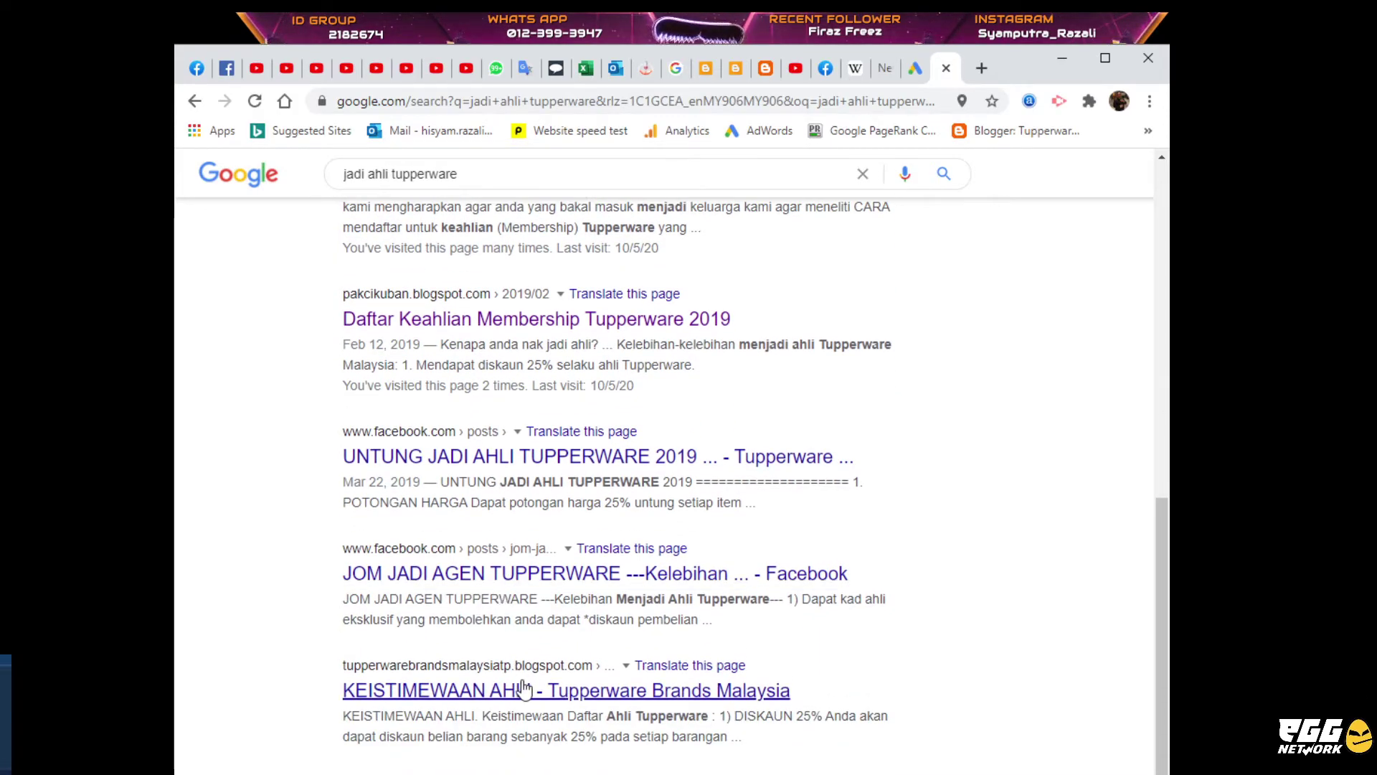
pyautogui.scroll(-2, 525, 688)
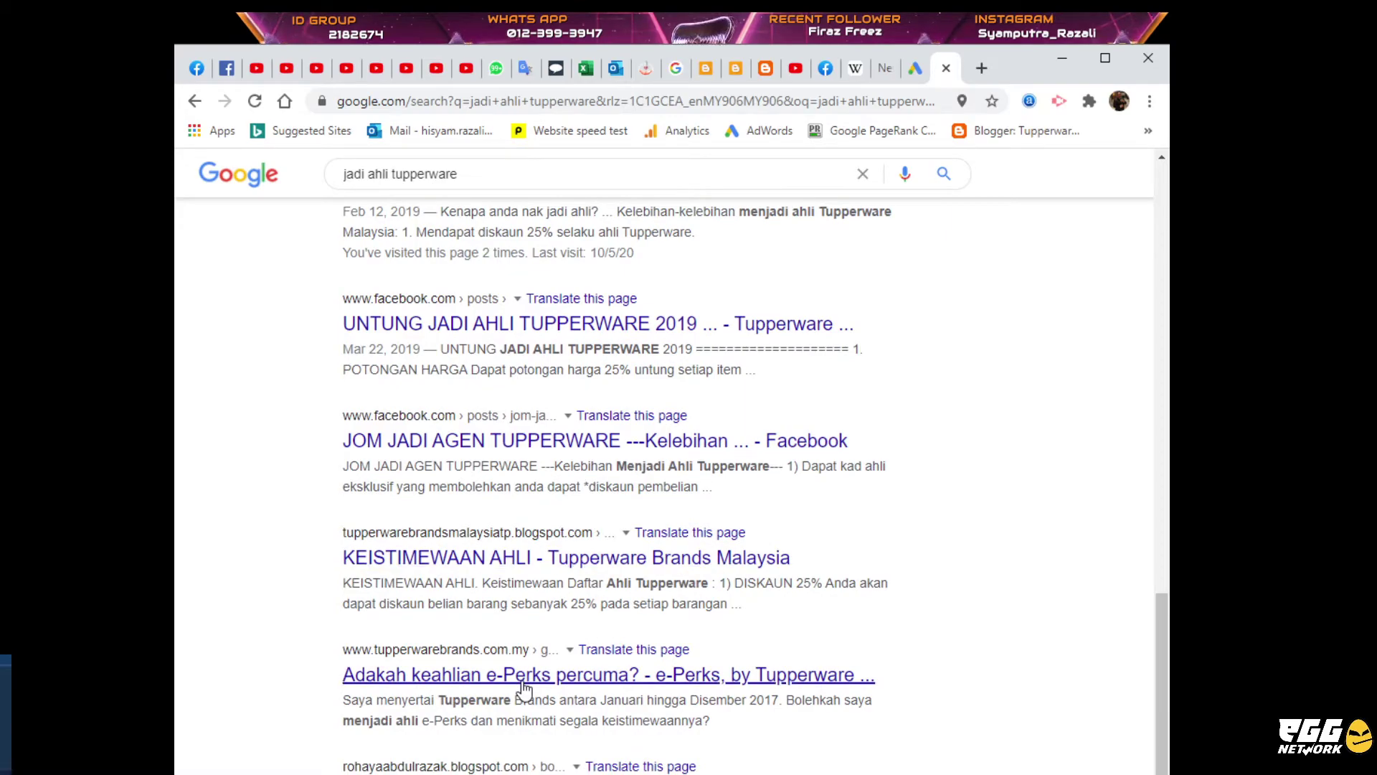
pyautogui.scroll(3, 730, 508)
pyautogui.scroll(3, 729, 511)
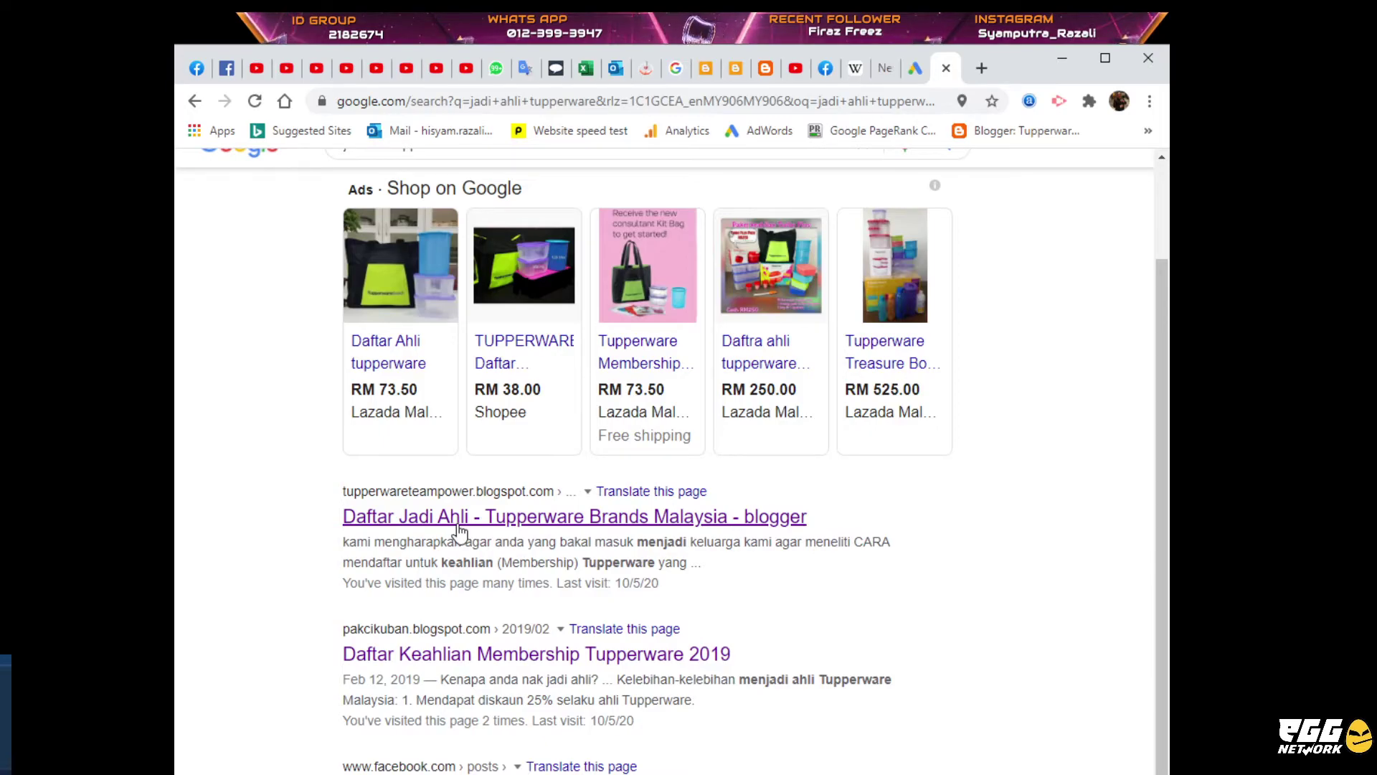
# Step: View the tupperwareteampower blog page from the "Daftar Jadi Ahli" result, then return to the Google Ads overview
pyautogui.click(464, 529)
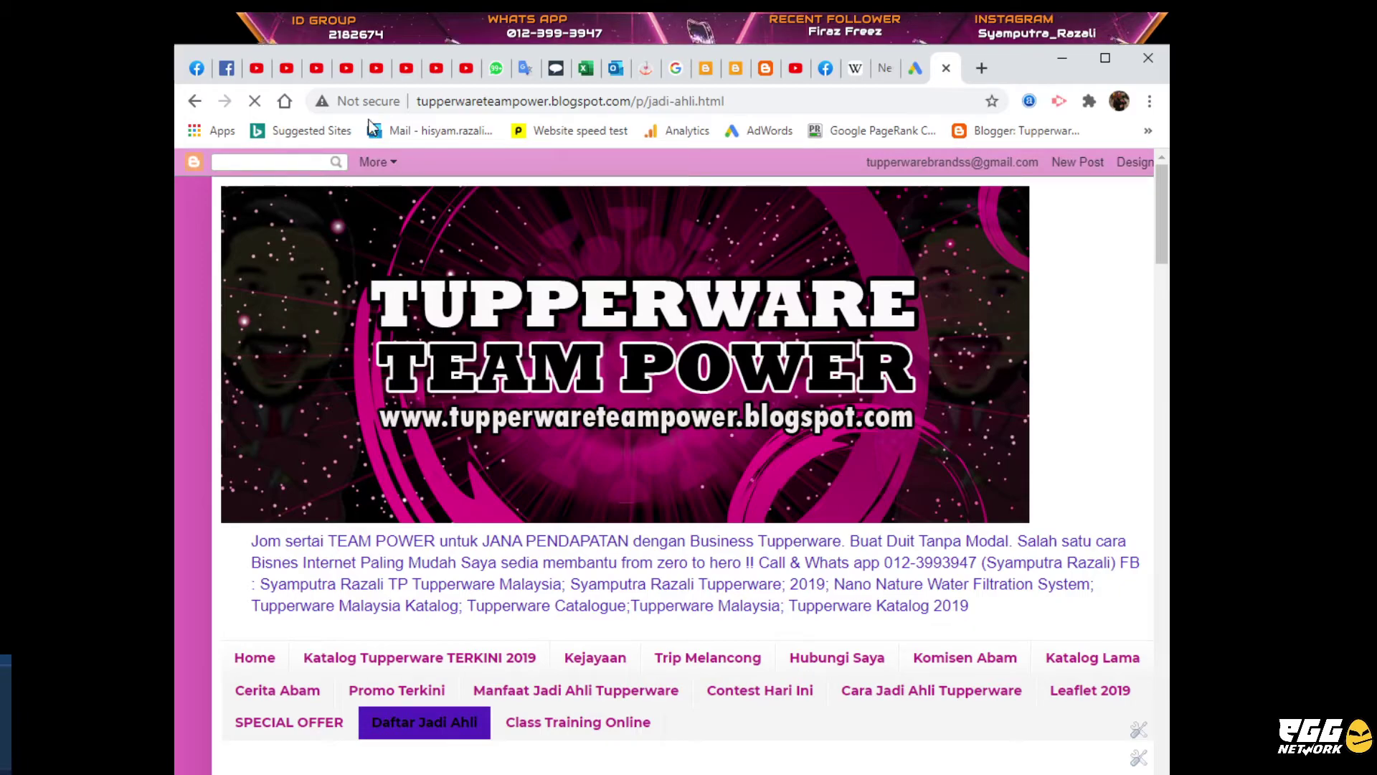
pyautogui.click(194, 101)
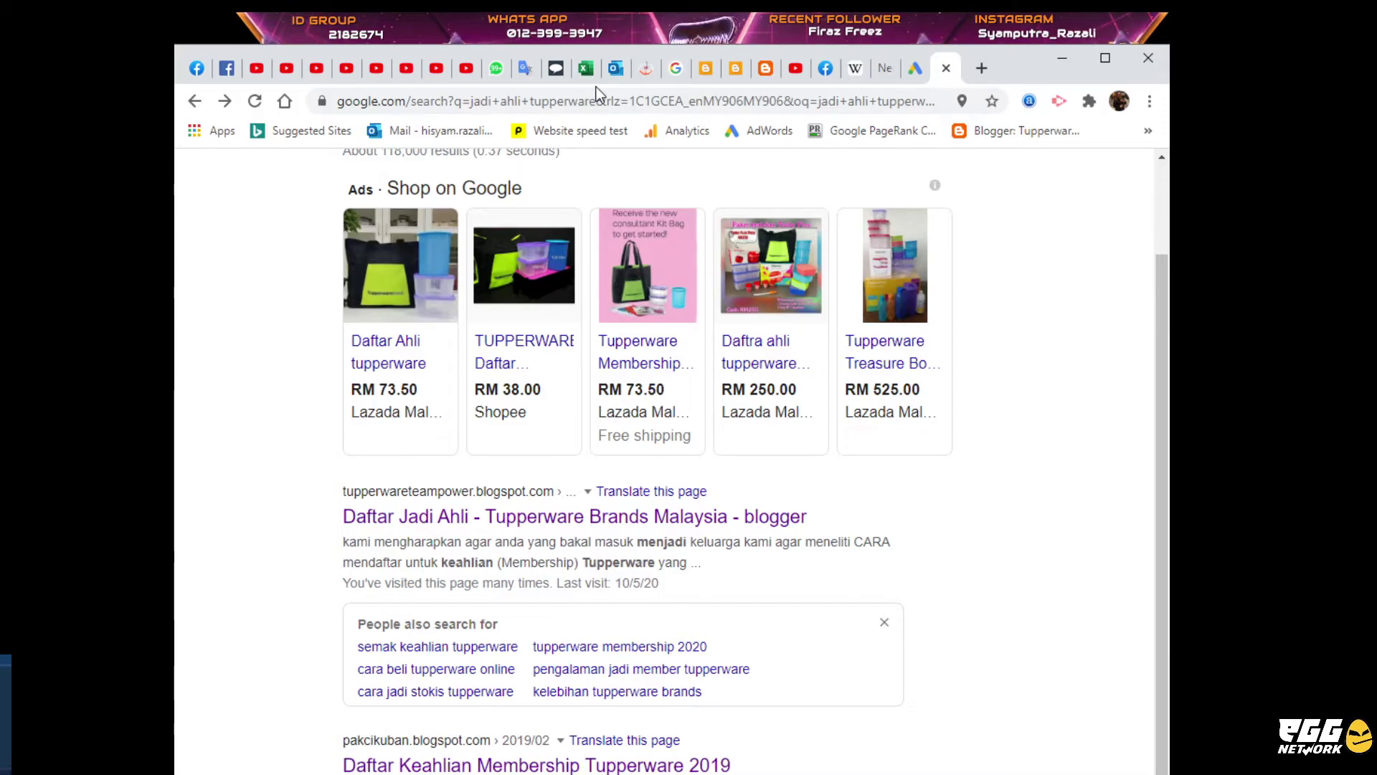
pyautogui.click(914, 72)
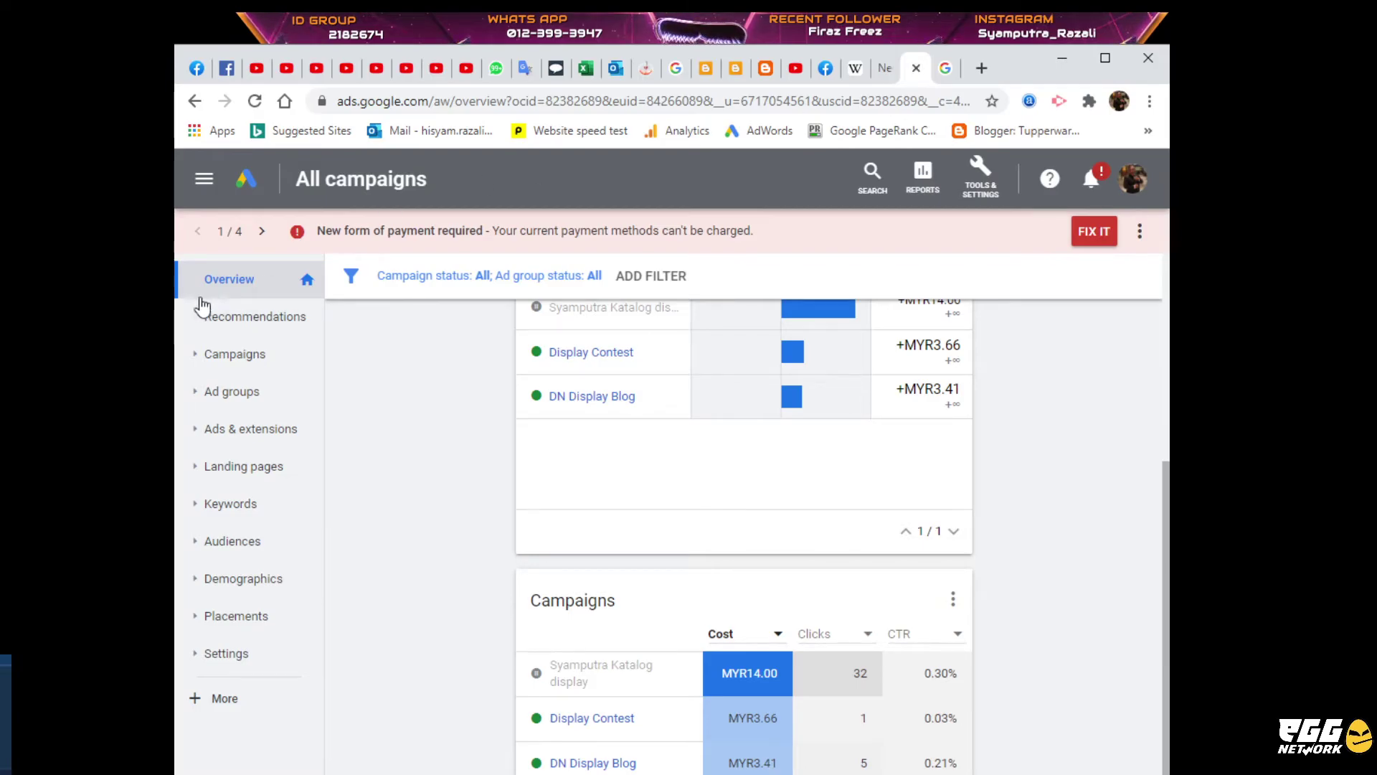
# Step: Search Google for "google ads" in another new browser tab
pyautogui.click(983, 68)
pyautogui.click(571, 446)
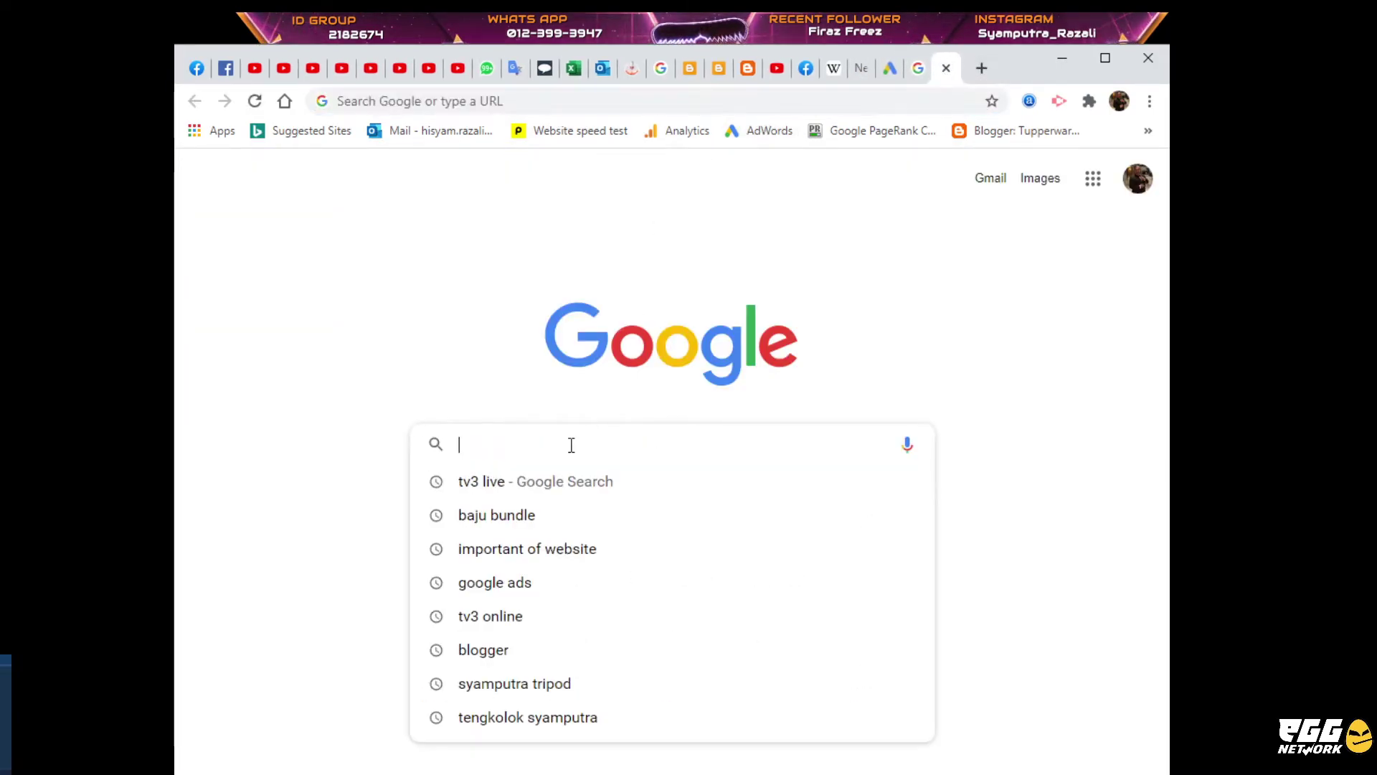
pyautogui.write('good')
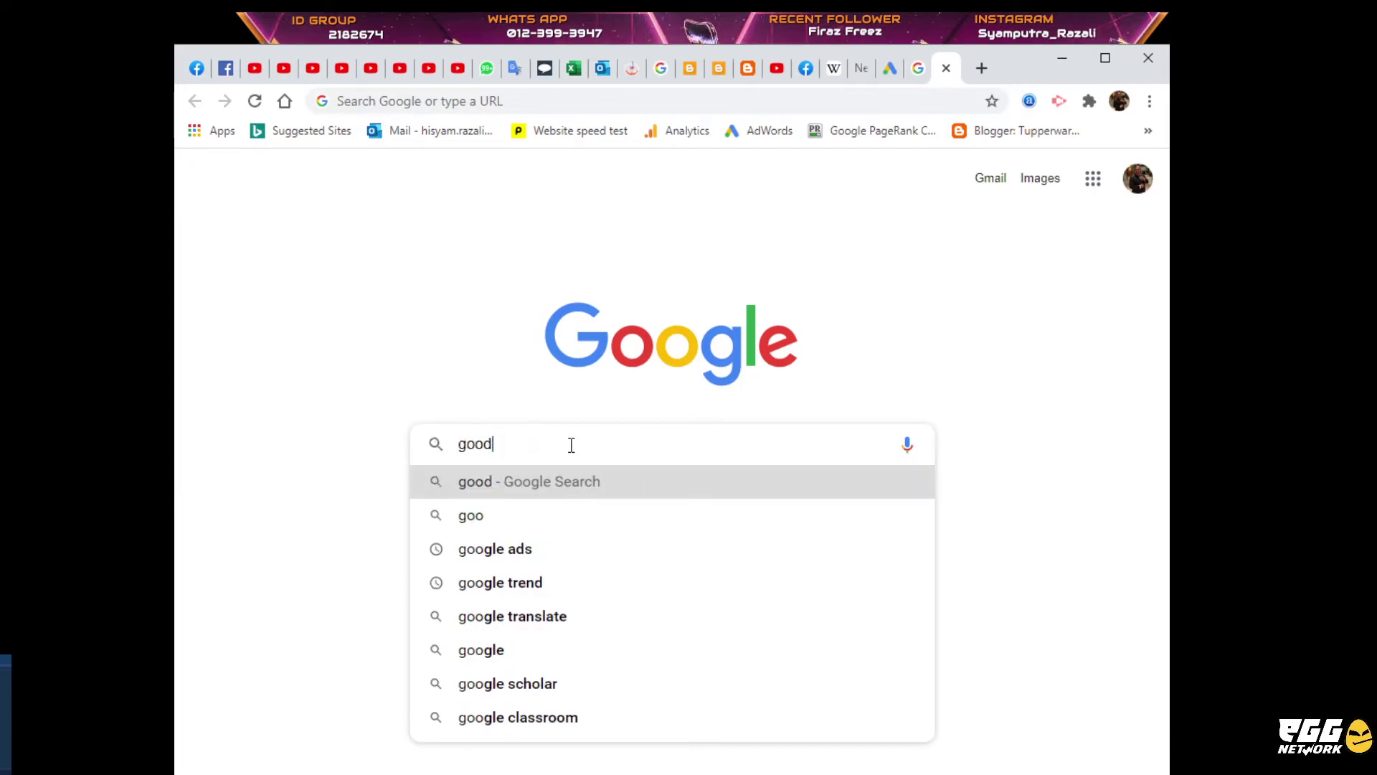
pyautogui.write('le')
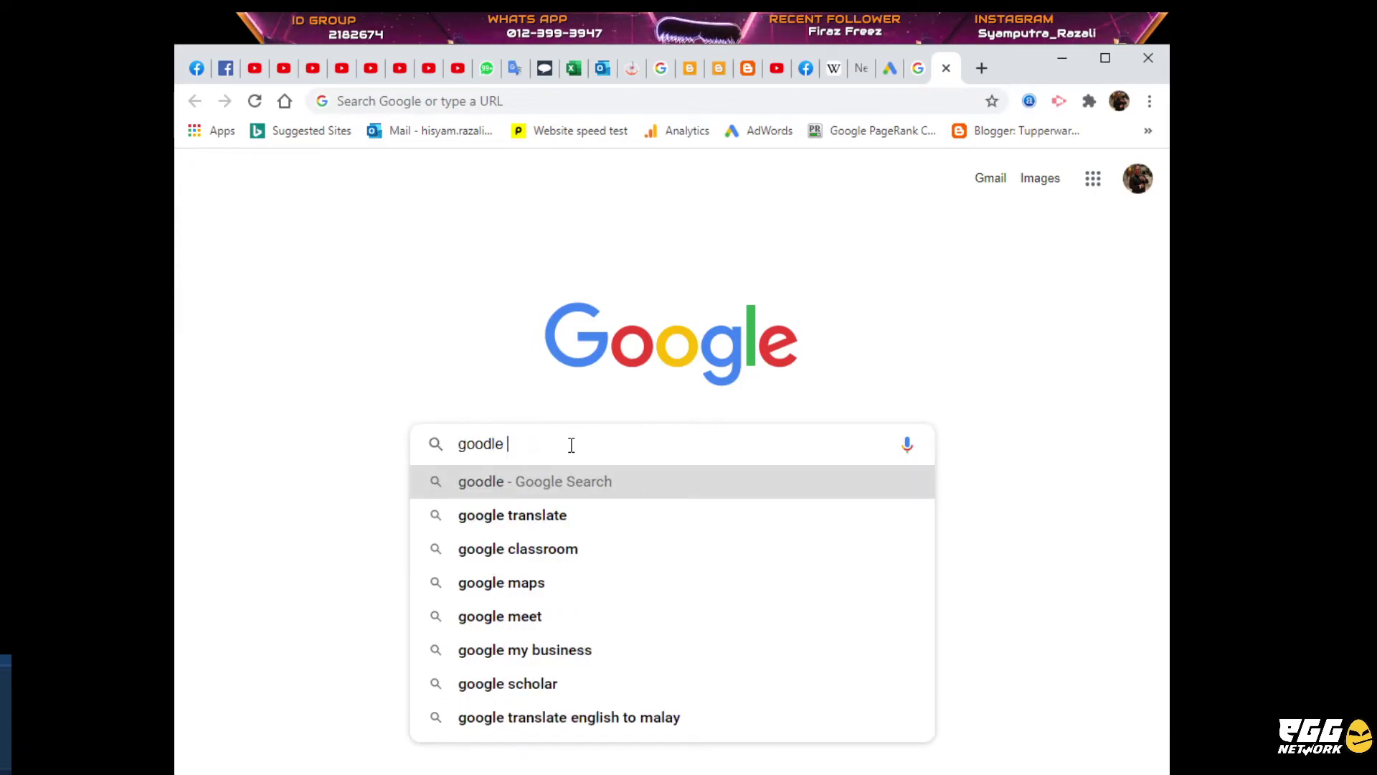
pyautogui.press('BackSpace')
pyautogui.press('BackSpace')
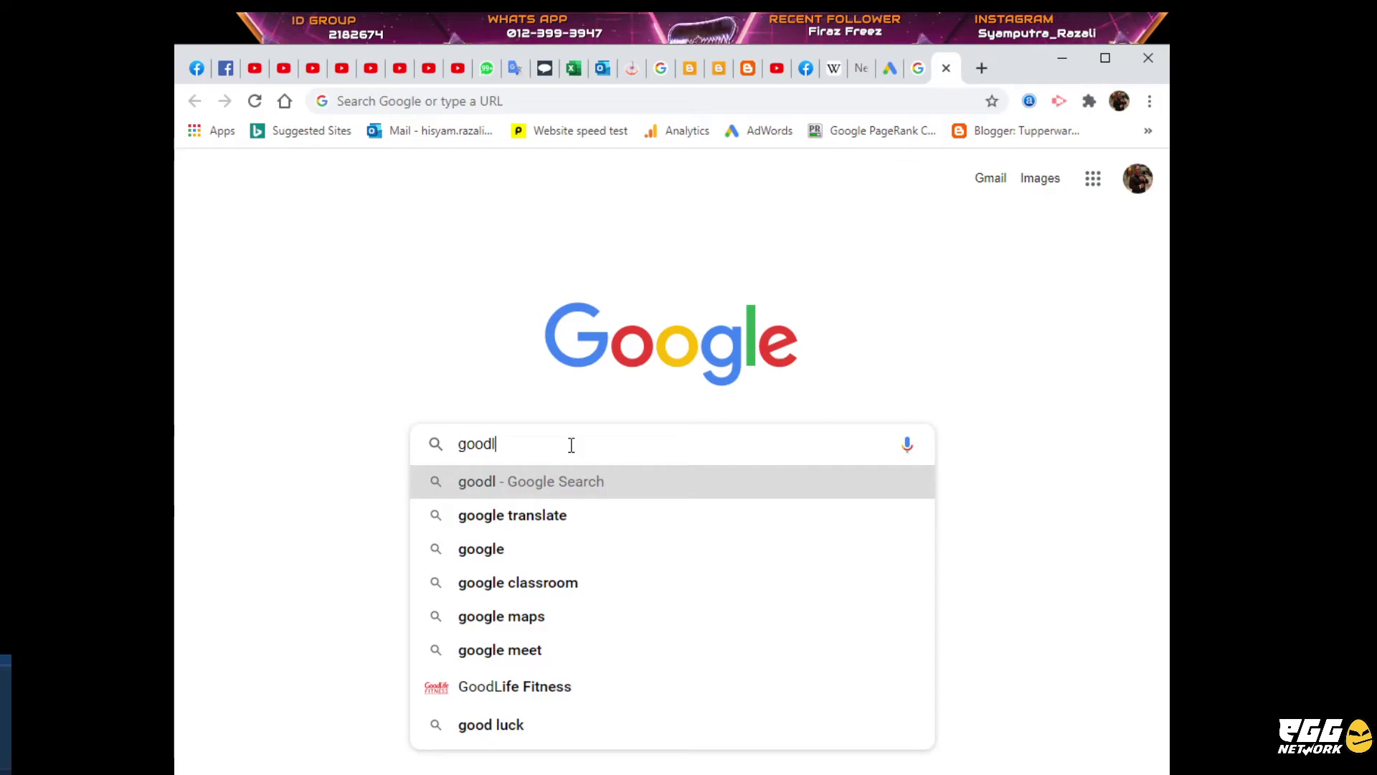
pyautogui.press('BackSpace')
pyautogui.press('BackSpace')
pyautogui.write('gle')
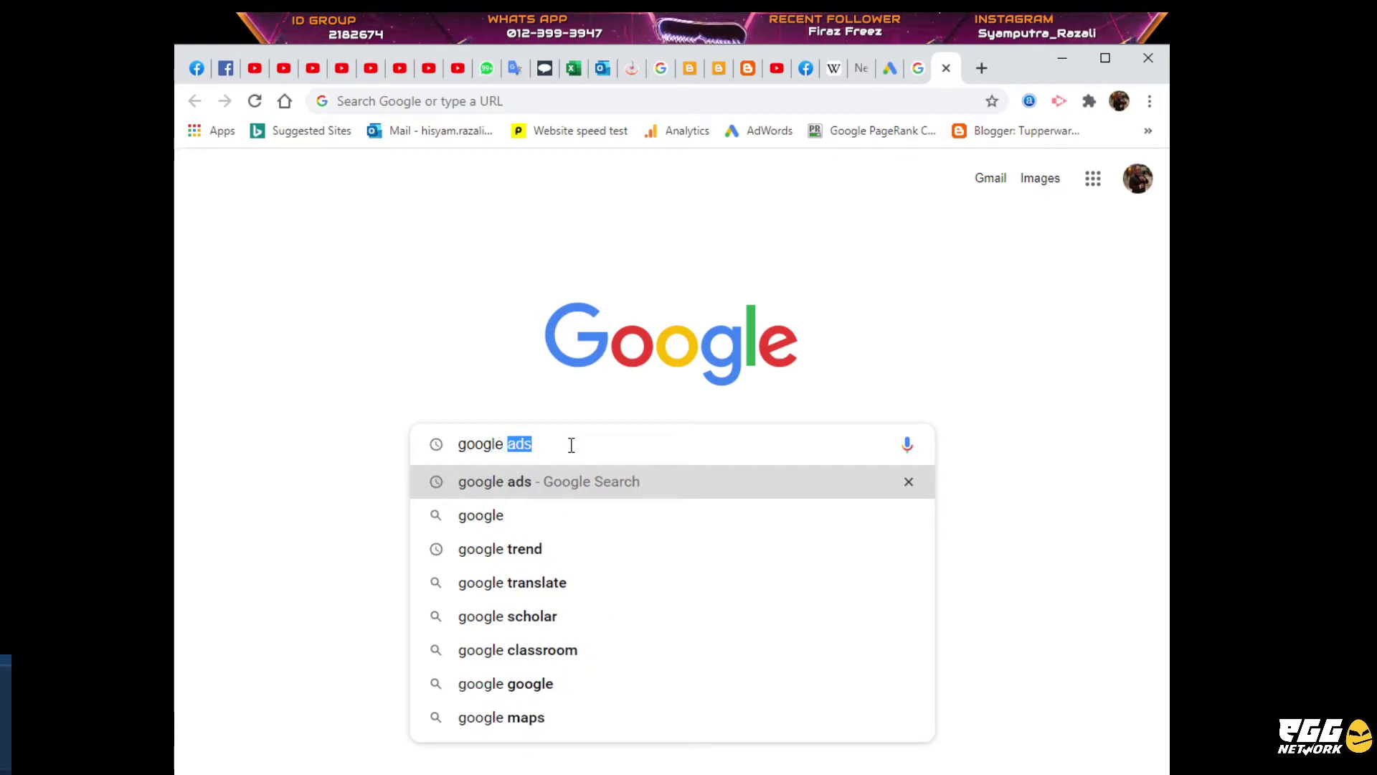
pyautogui.write(' ads')
pyautogui.press('Return')
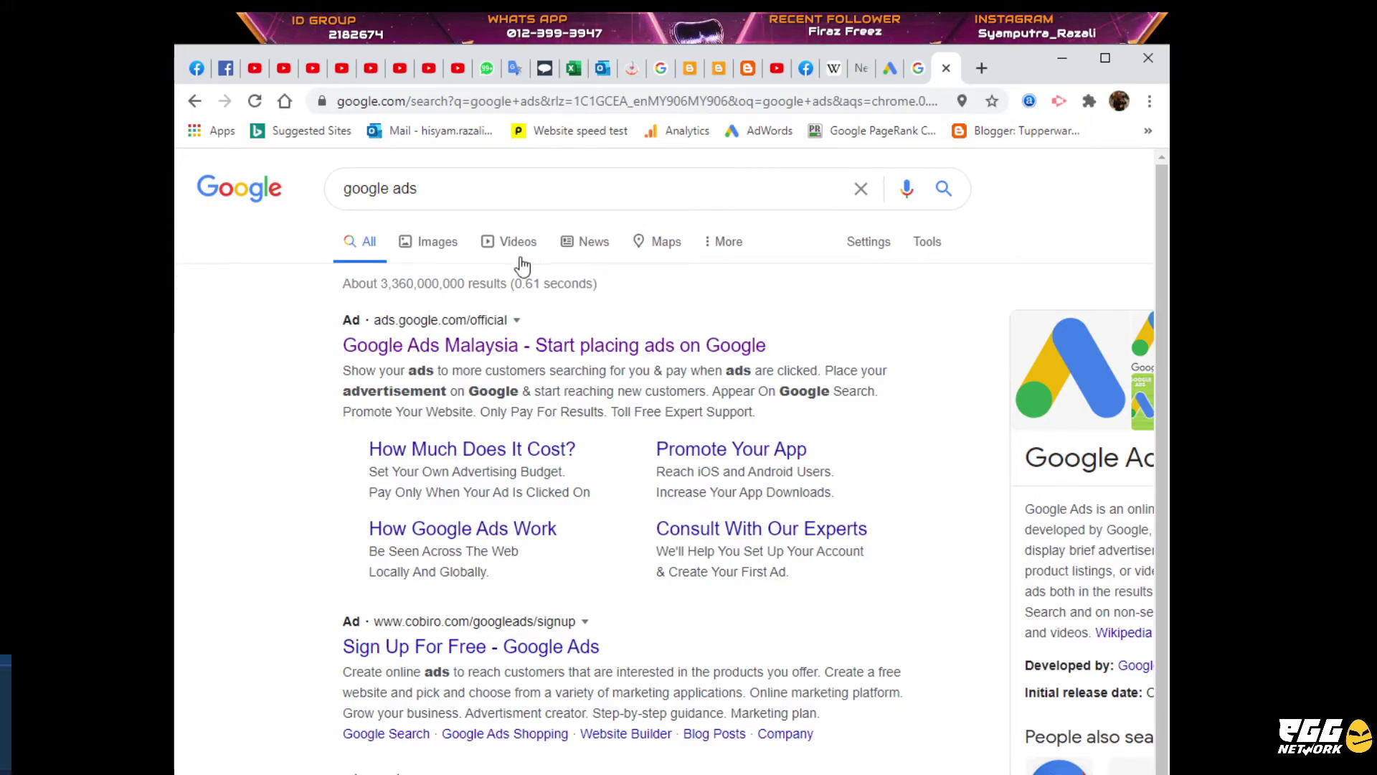
# Step: Search Google for "songket" and look through the map listings and website results
pyautogui.moveTo(462, 197); pyautogui.dragTo(307, 209)
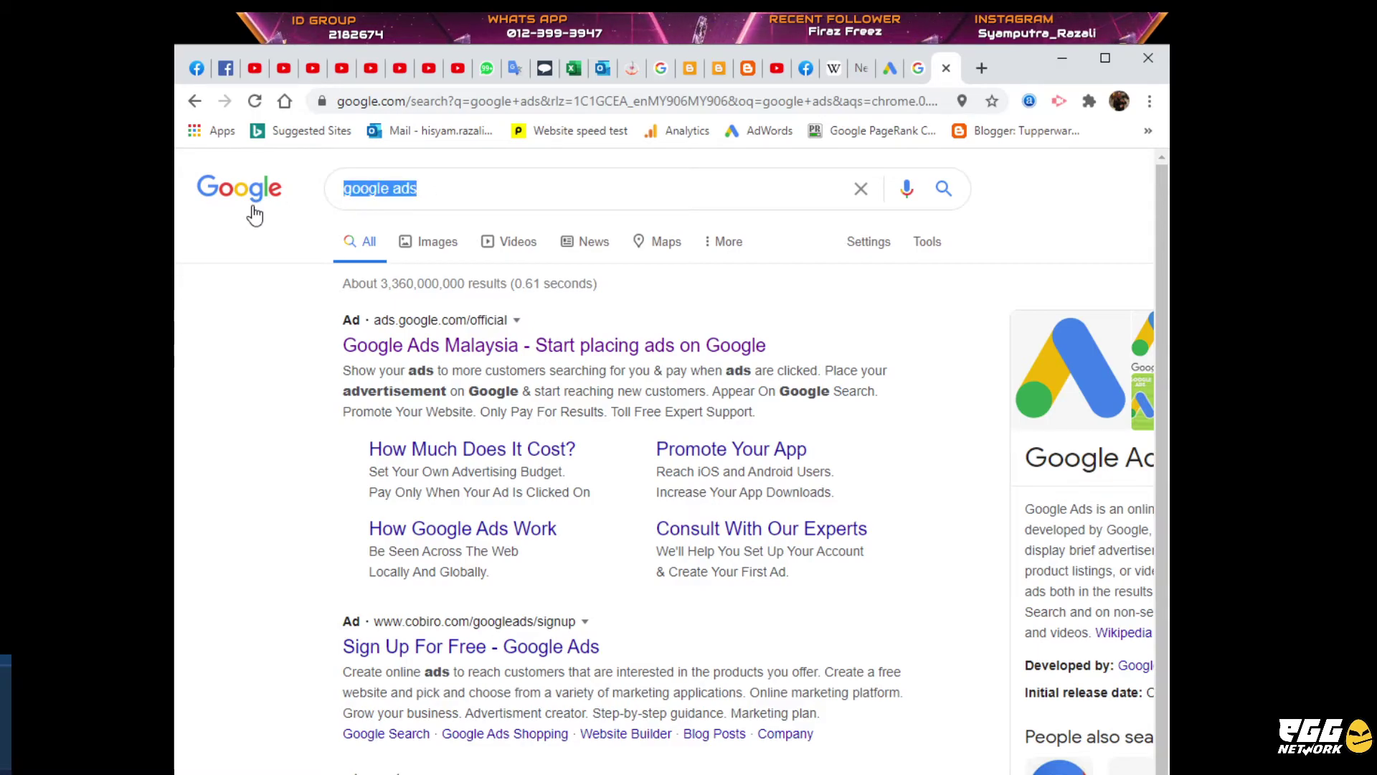
pyautogui.write('son')
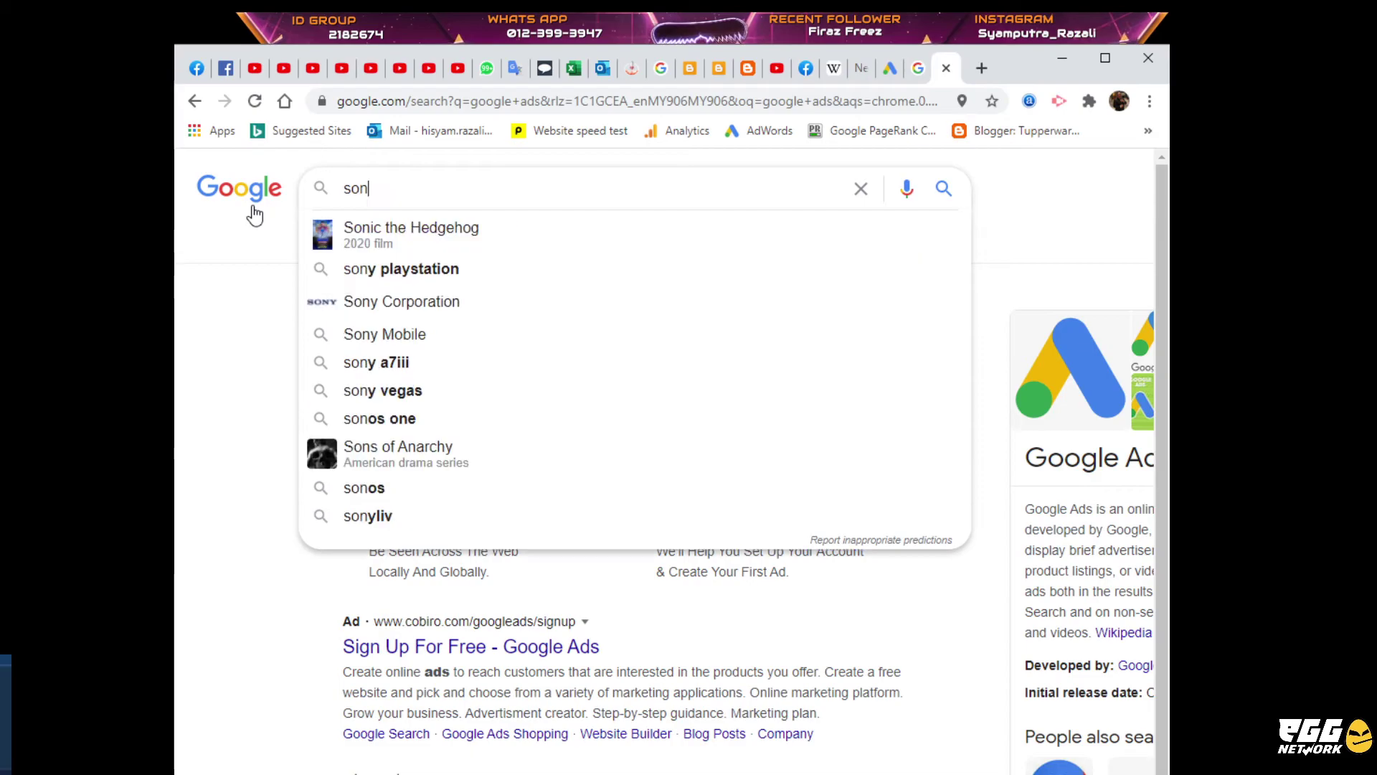
pyautogui.write('gket')
pyautogui.press('Return')
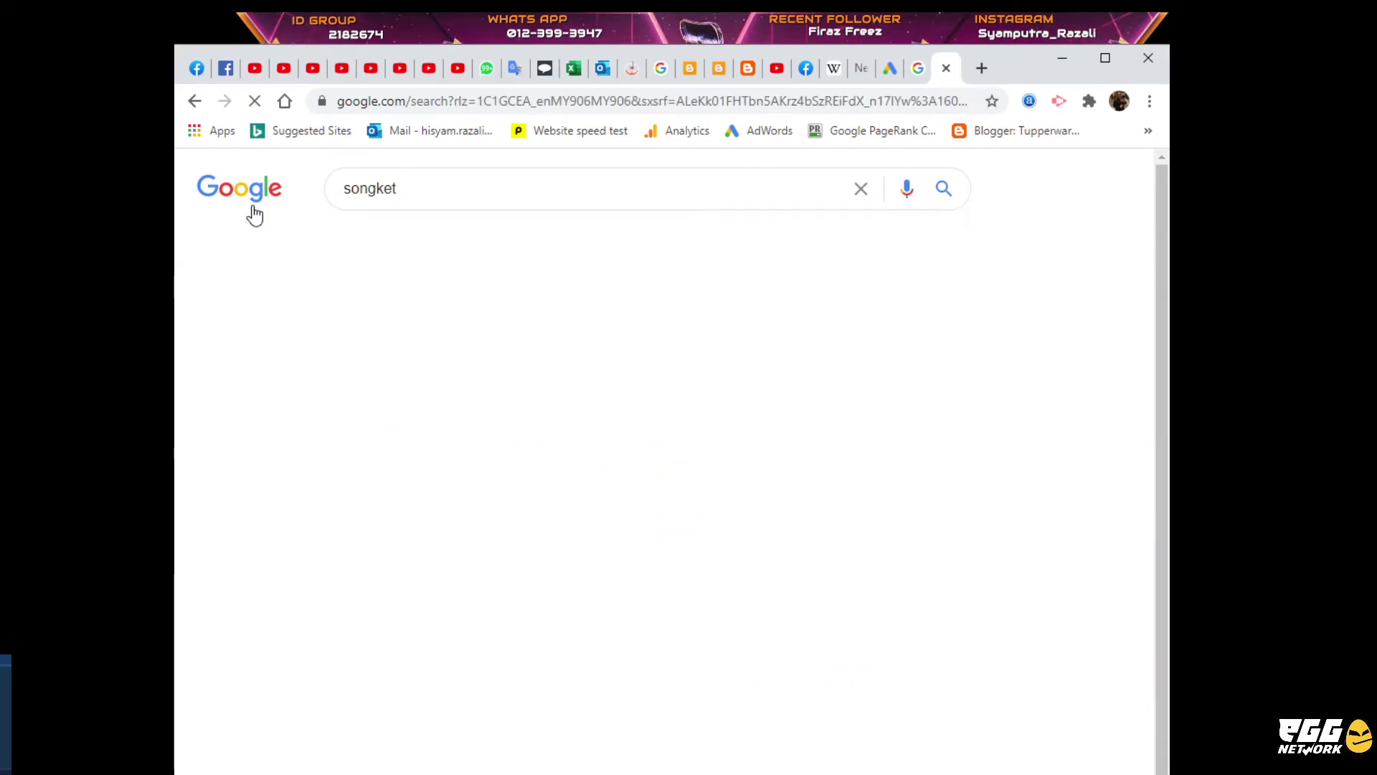
pyautogui.scroll(-8, 480, 495)
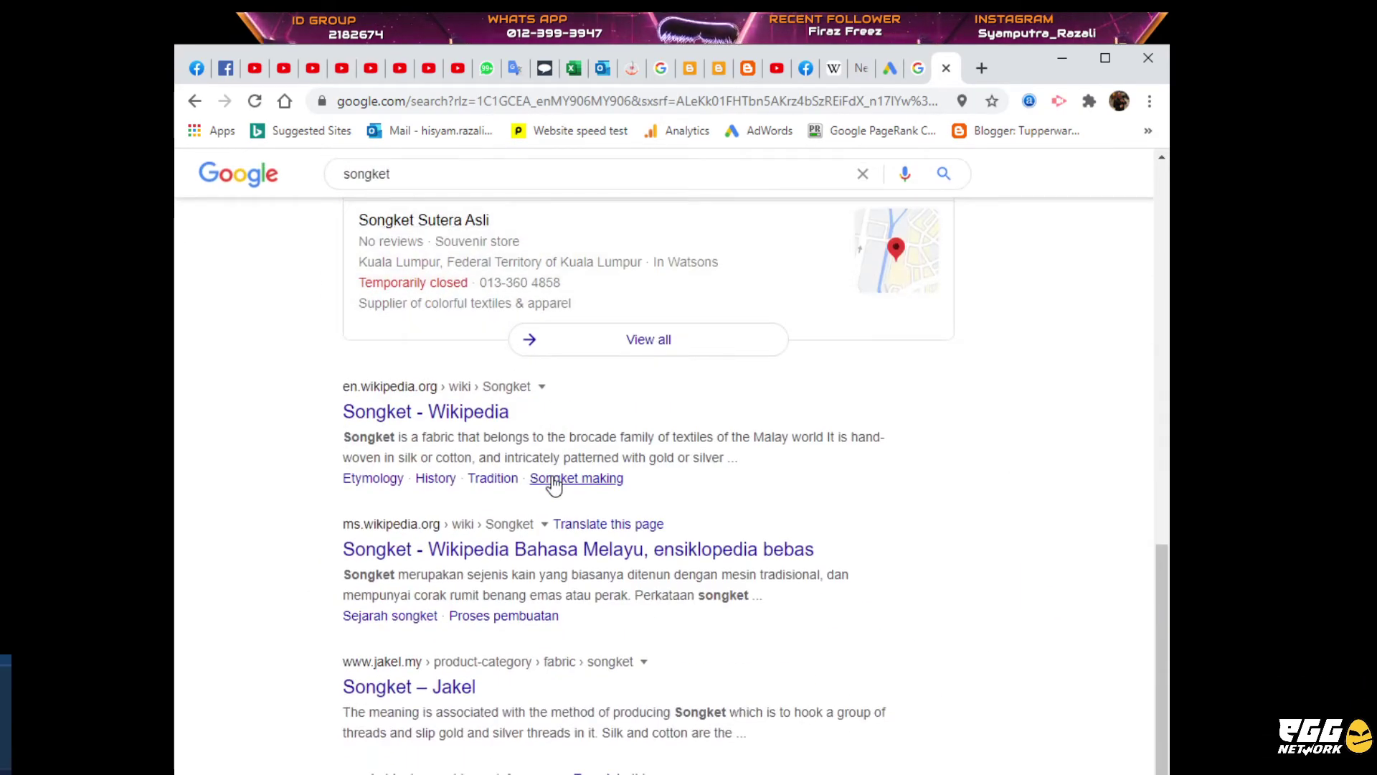
pyautogui.scroll(-1, 455, 449)
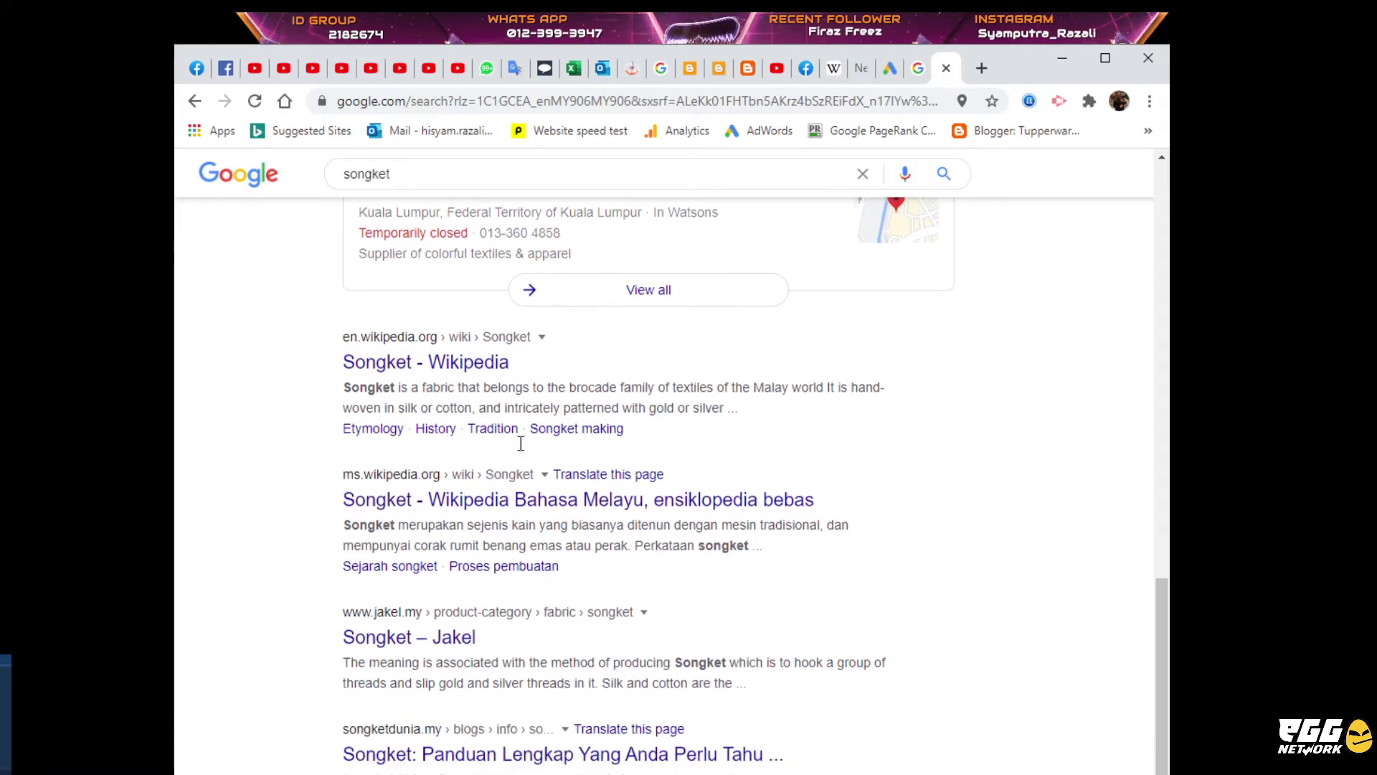
pyautogui.scroll(6, 516, 449)
# Step: Replace the search term with "kurta" and look through the image, map and shop results
pyautogui.moveTo(415, 167); pyautogui.dragTo(188, 181)
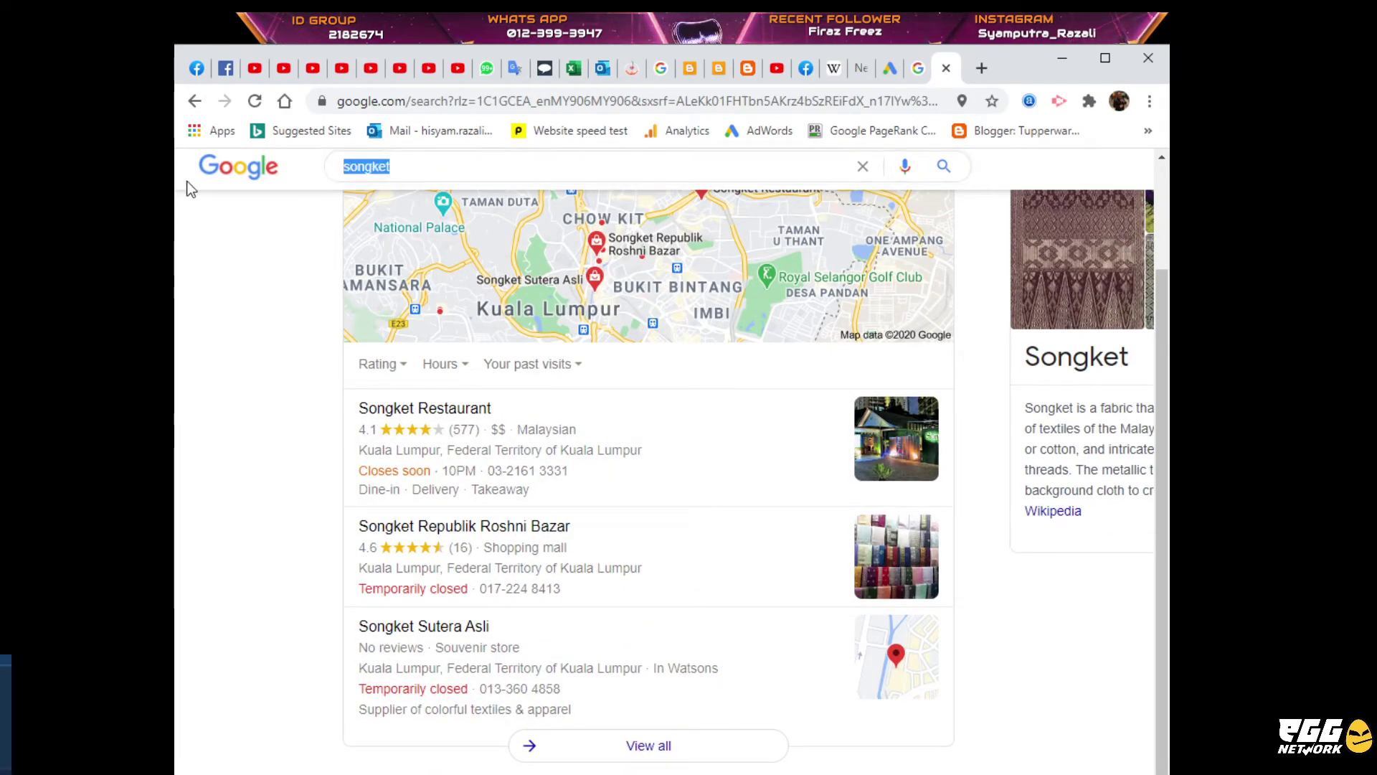
pyautogui.write('kur')
pyautogui.write('ta')
pyautogui.press('Return')
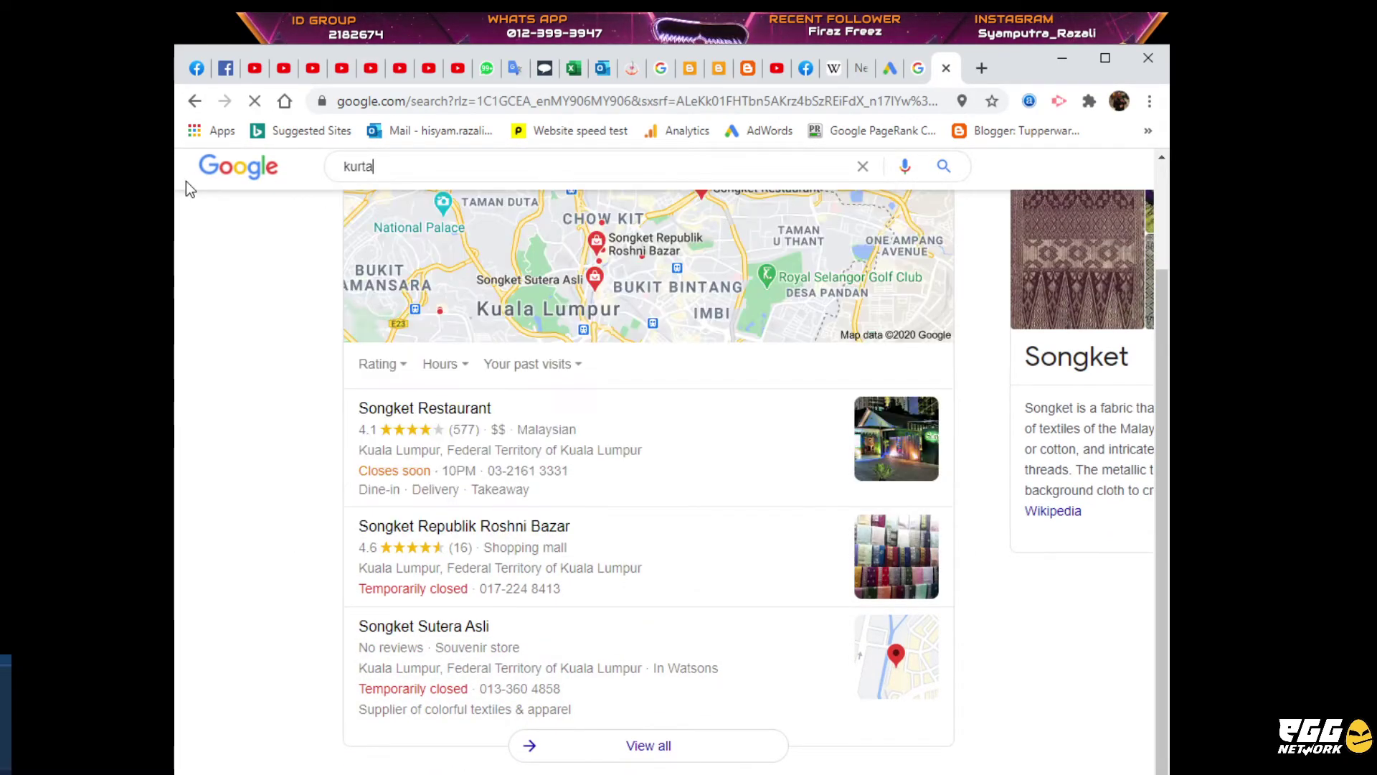
pyautogui.scroll(-3, 350, 316)
pyautogui.scroll(-10, 350, 316)
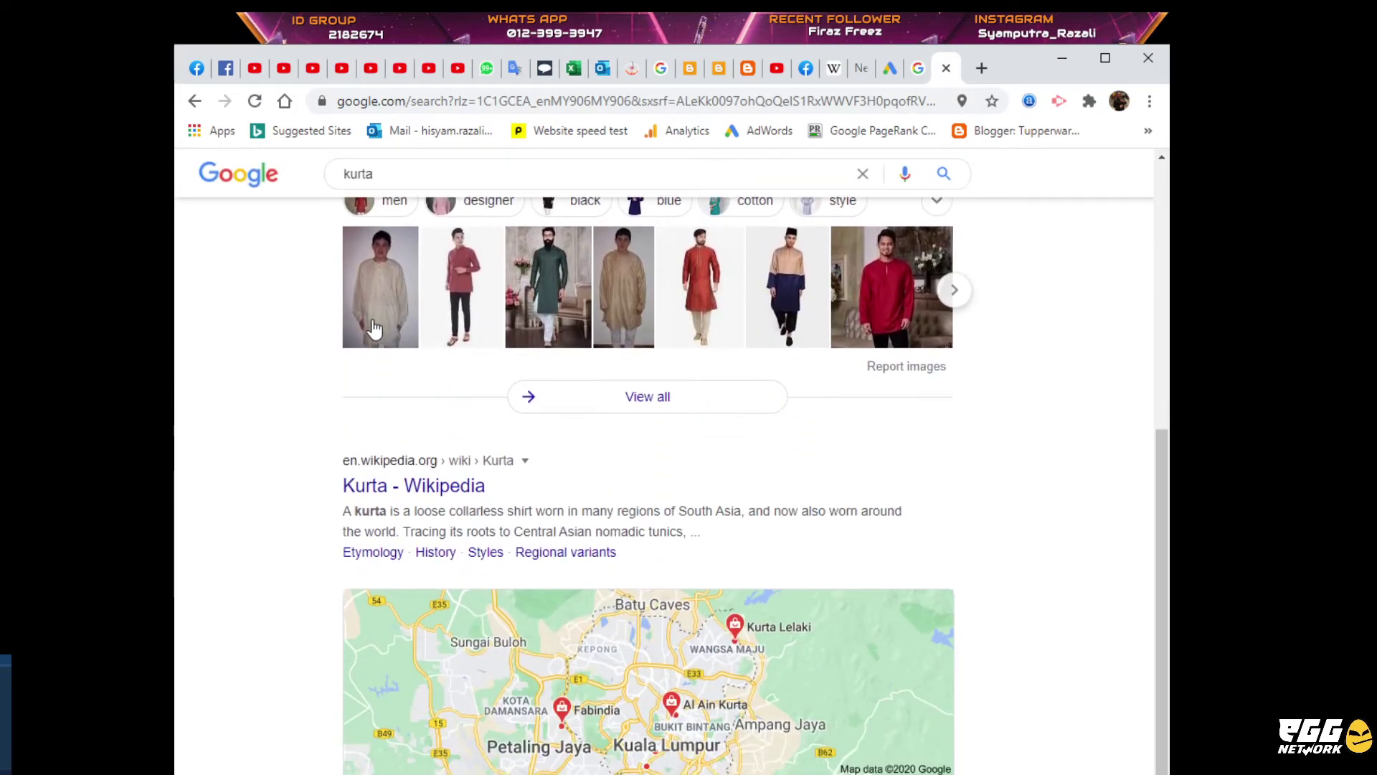
pyautogui.scroll(-2, 390, 356)
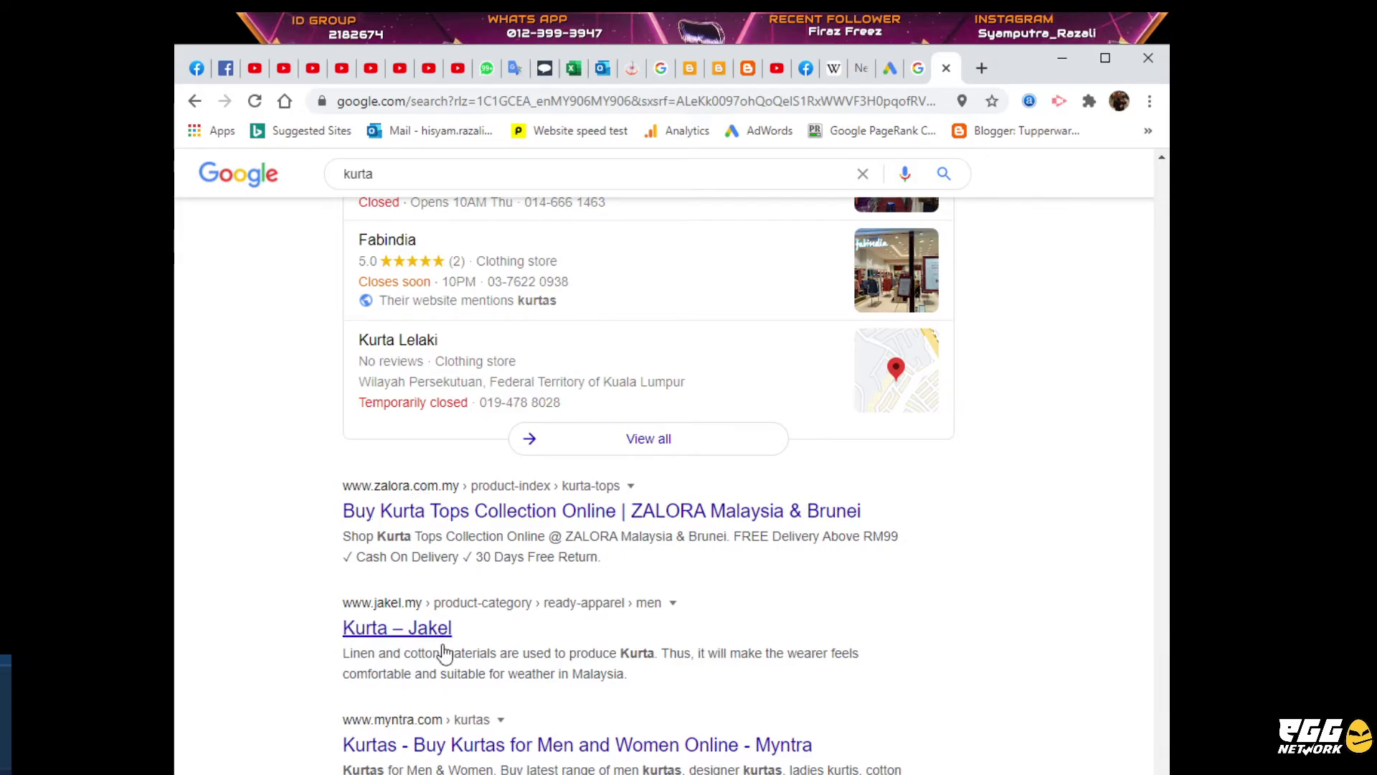
# Step: Search Google for "shaklee" and view the ad and the official website result
pyautogui.moveTo(398, 173); pyautogui.dragTo(279, 176)
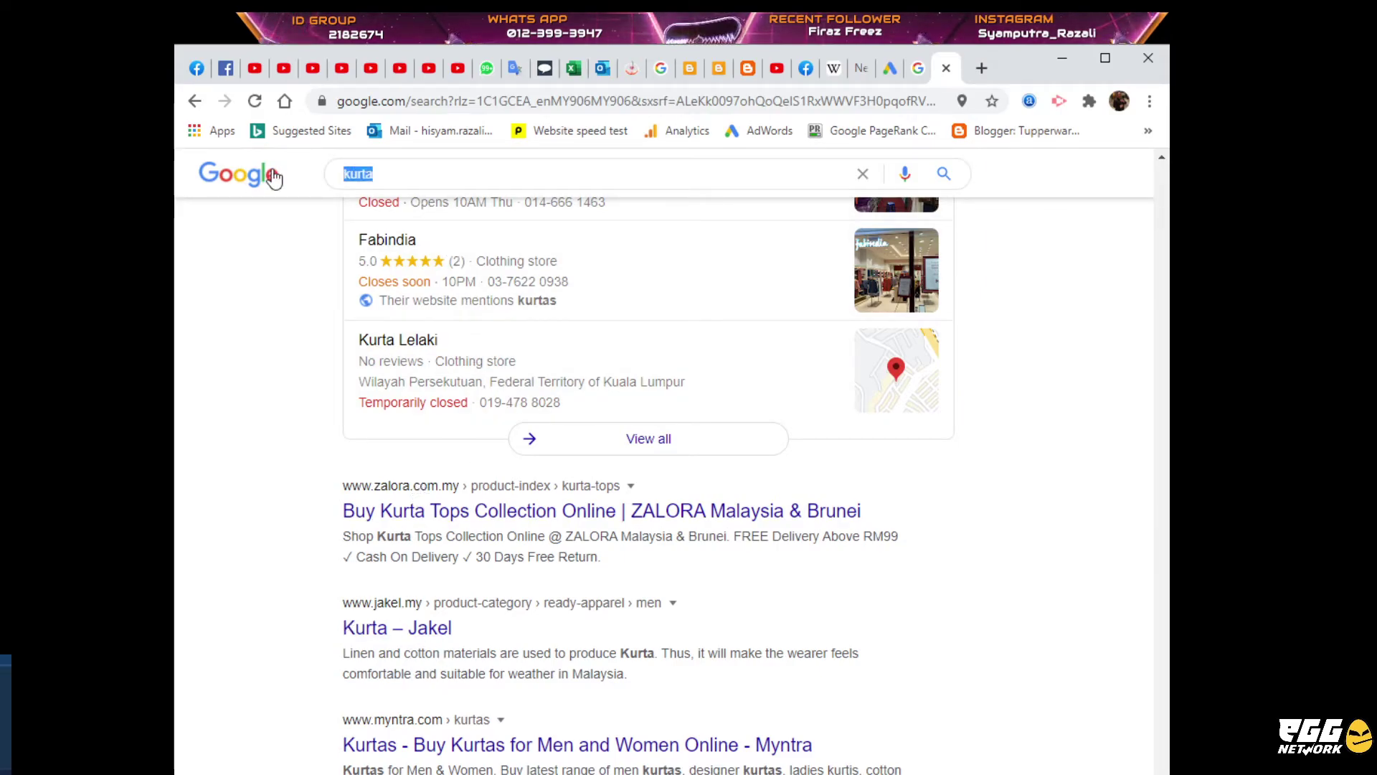
pyautogui.write('shaklee')
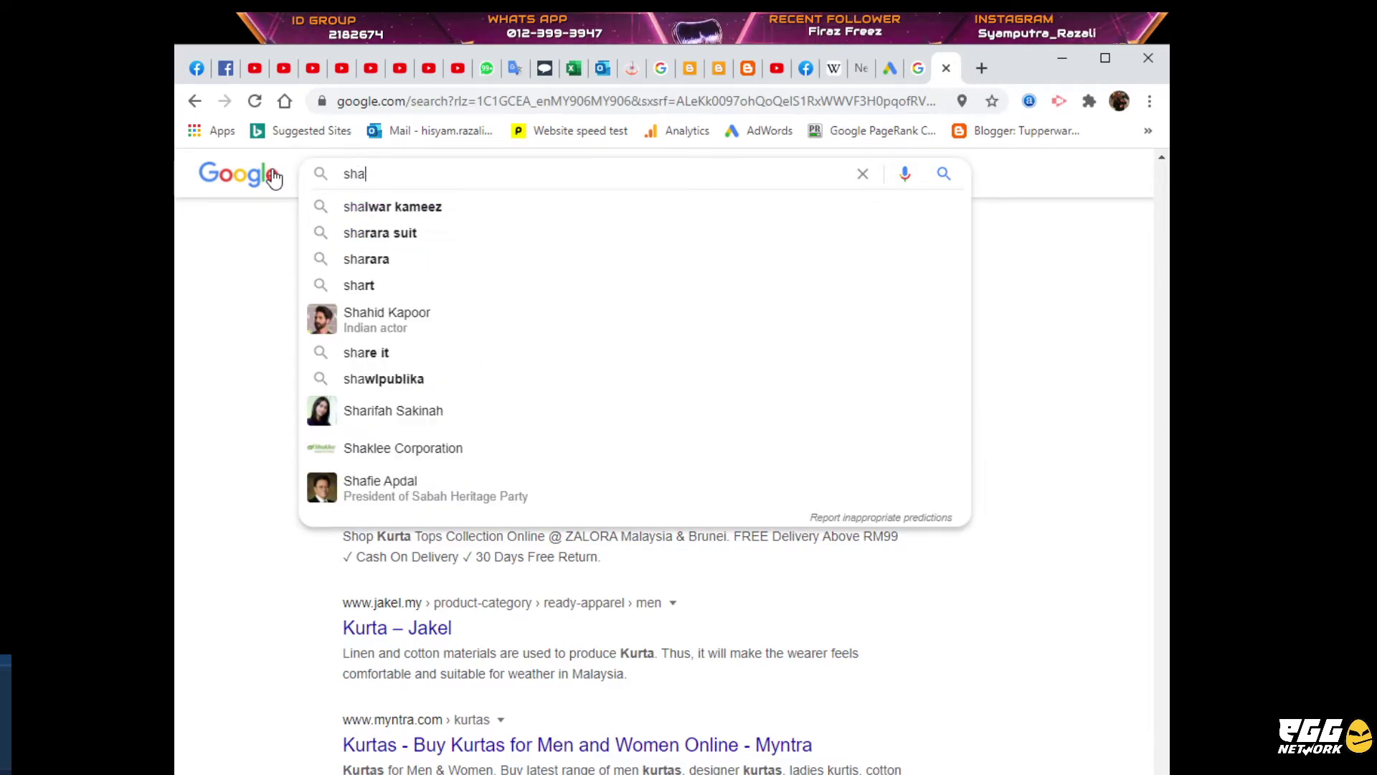
pyautogui.press('Return')
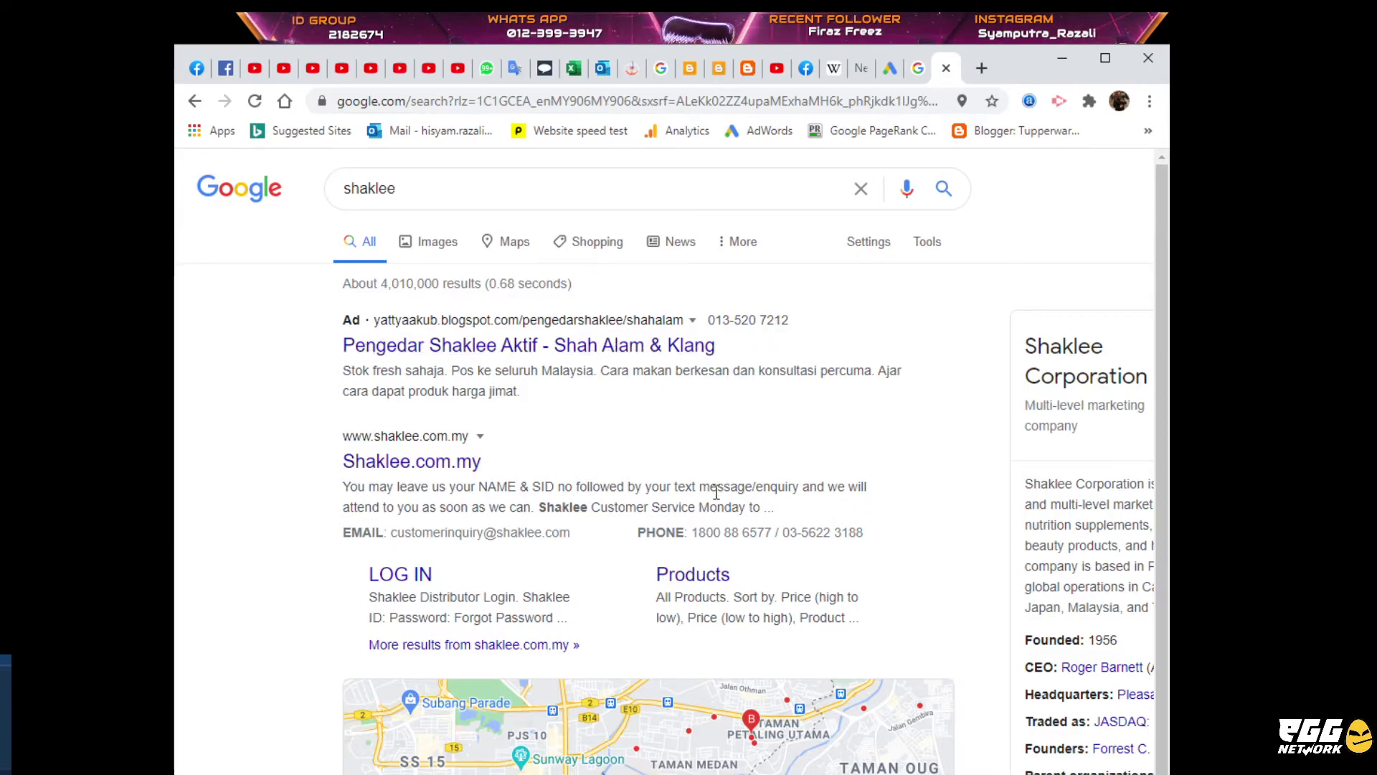
pyautogui.scroll(-1, 716, 493)
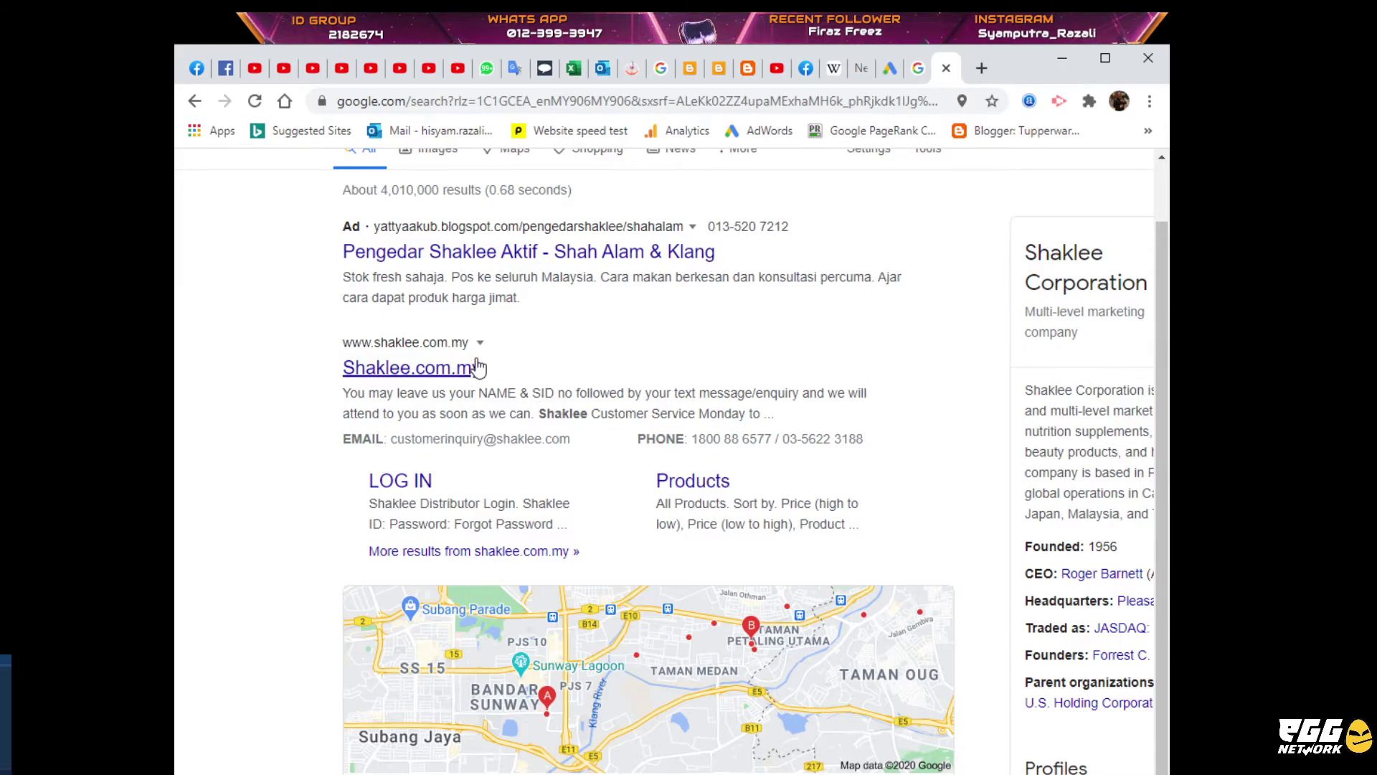
# Step: Open the blog advertised in the Shaklee search ad and look through its distributor page, from the contact details to the membership information
pyautogui.scroll(1, 476, 362)
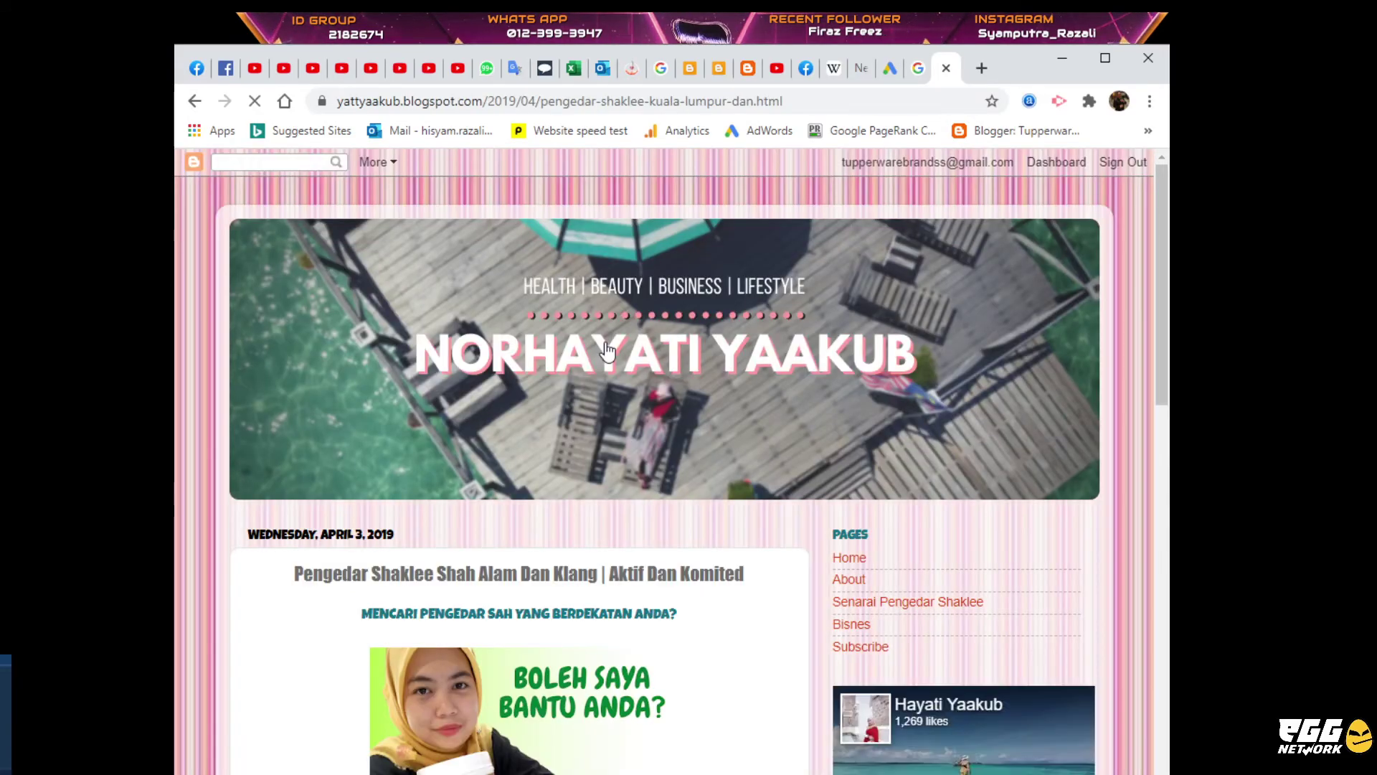
pyautogui.scroll(-15, 606, 348)
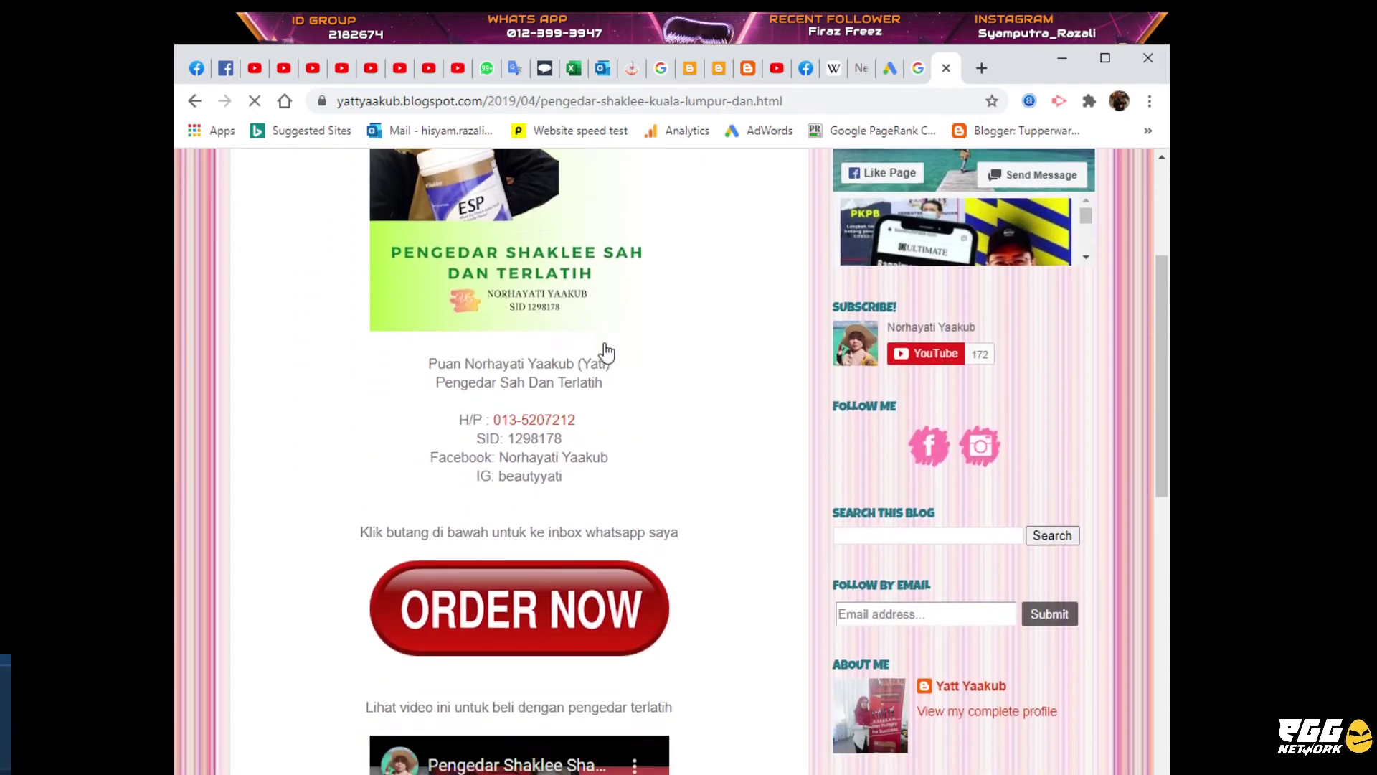
pyautogui.scroll(-15, 604, 346)
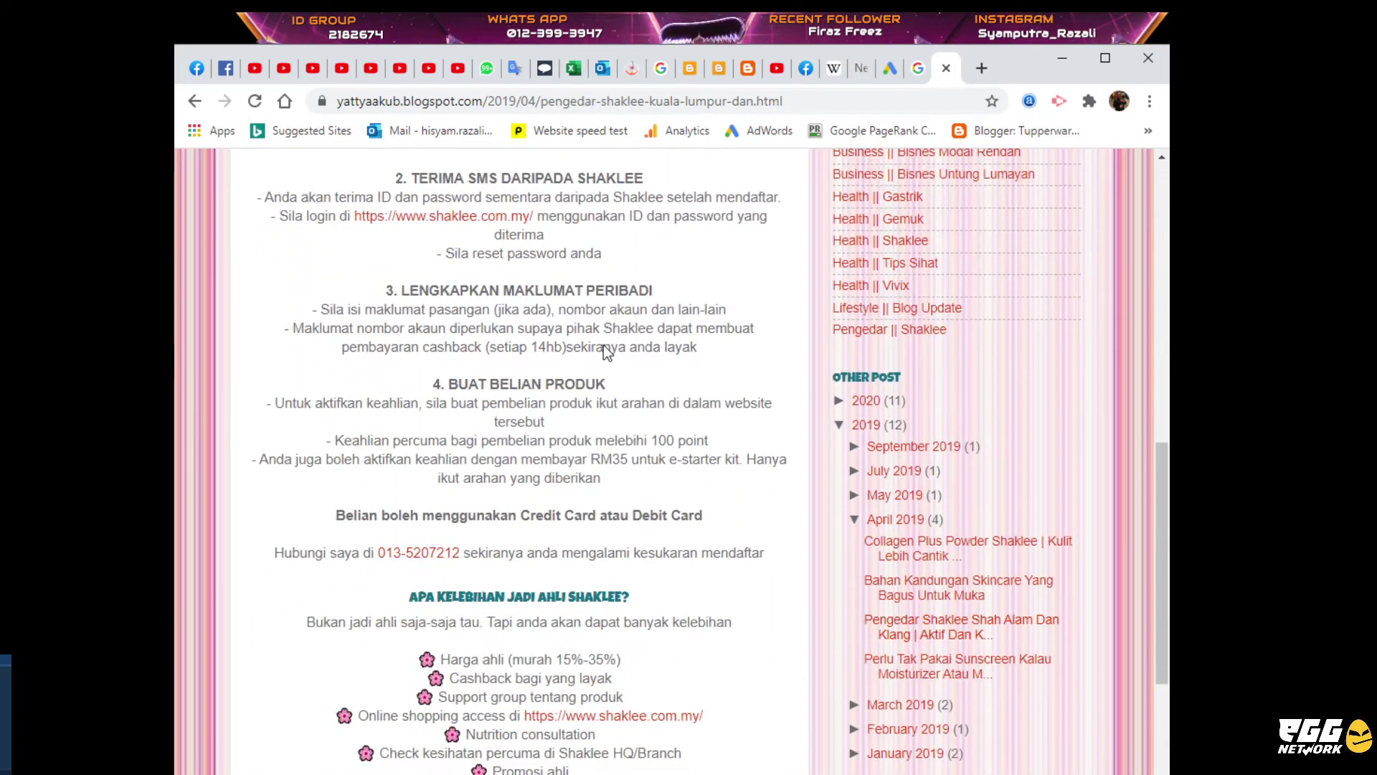
pyautogui.scroll(-15, 604, 346)
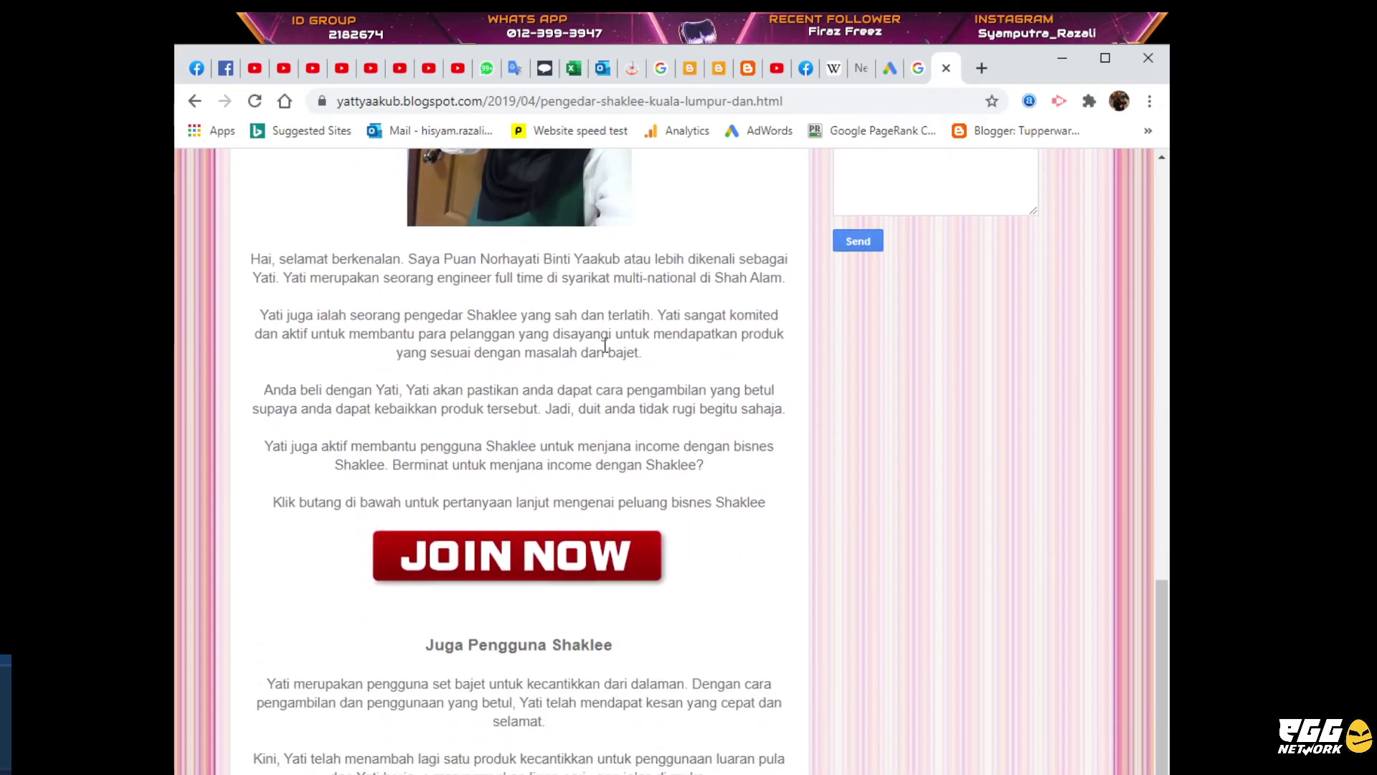
pyautogui.scroll(-6, 605, 347)
pyautogui.scroll(13, 605, 347)
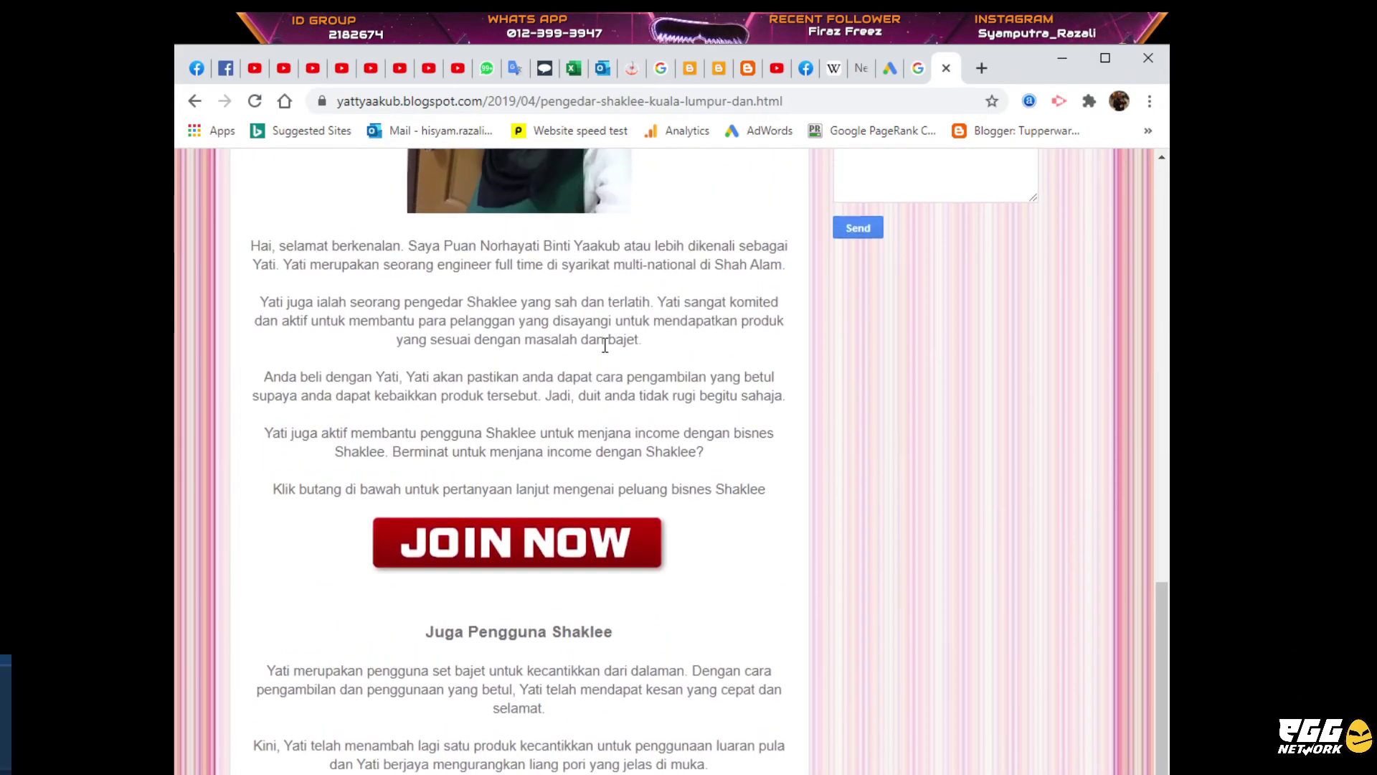
pyautogui.scroll(20, 605, 347)
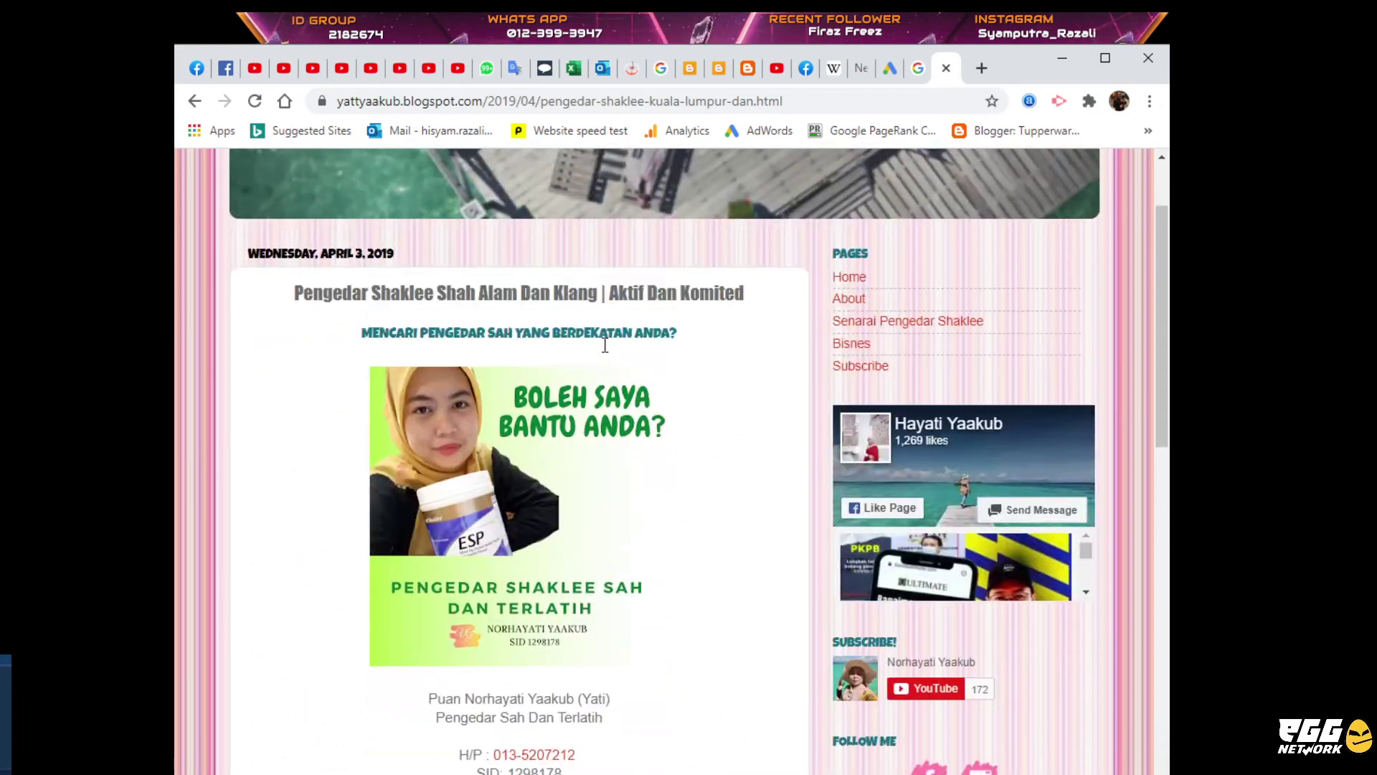
pyautogui.scroll(3, 604, 351)
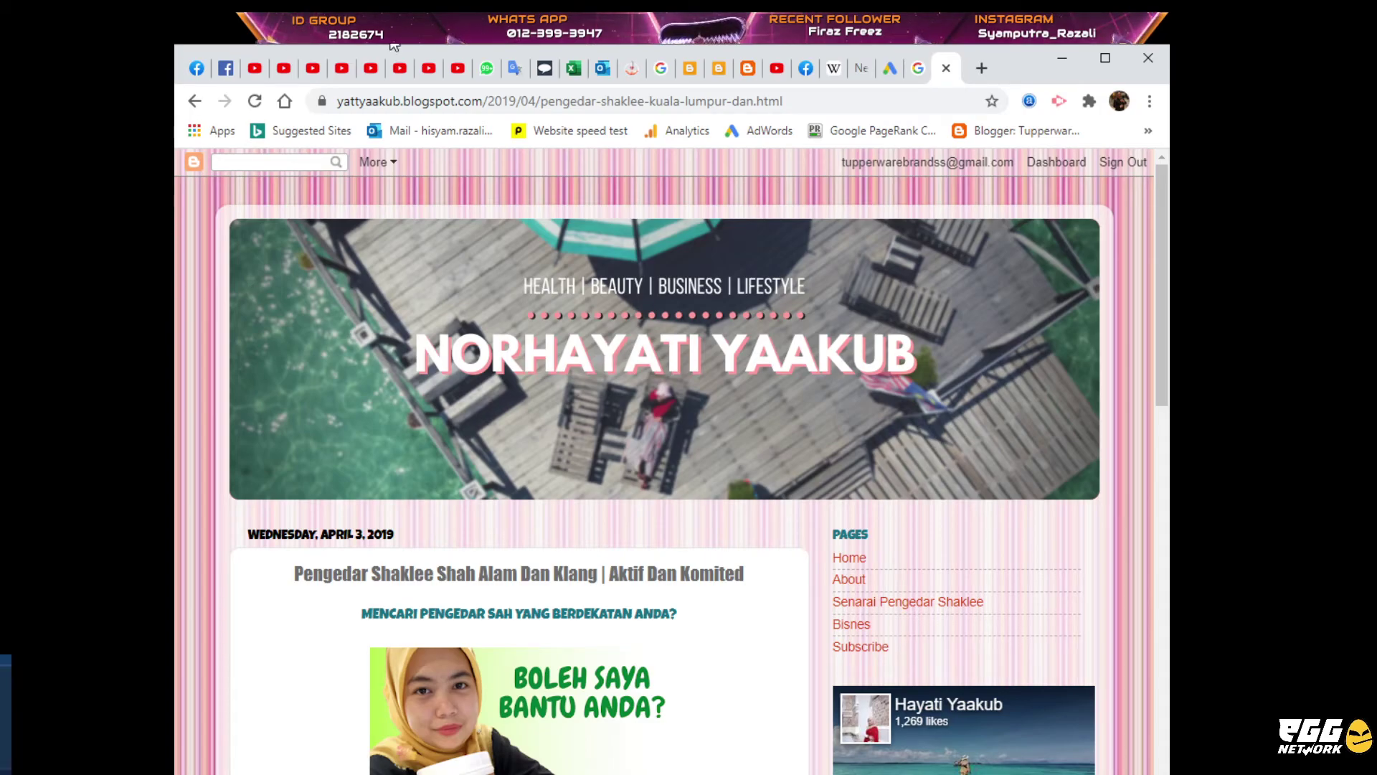
# Step: Return to the Google Ads overview, view the options for fixing the primary payment method, and close the dialog without changes
pyautogui.click(888, 71)
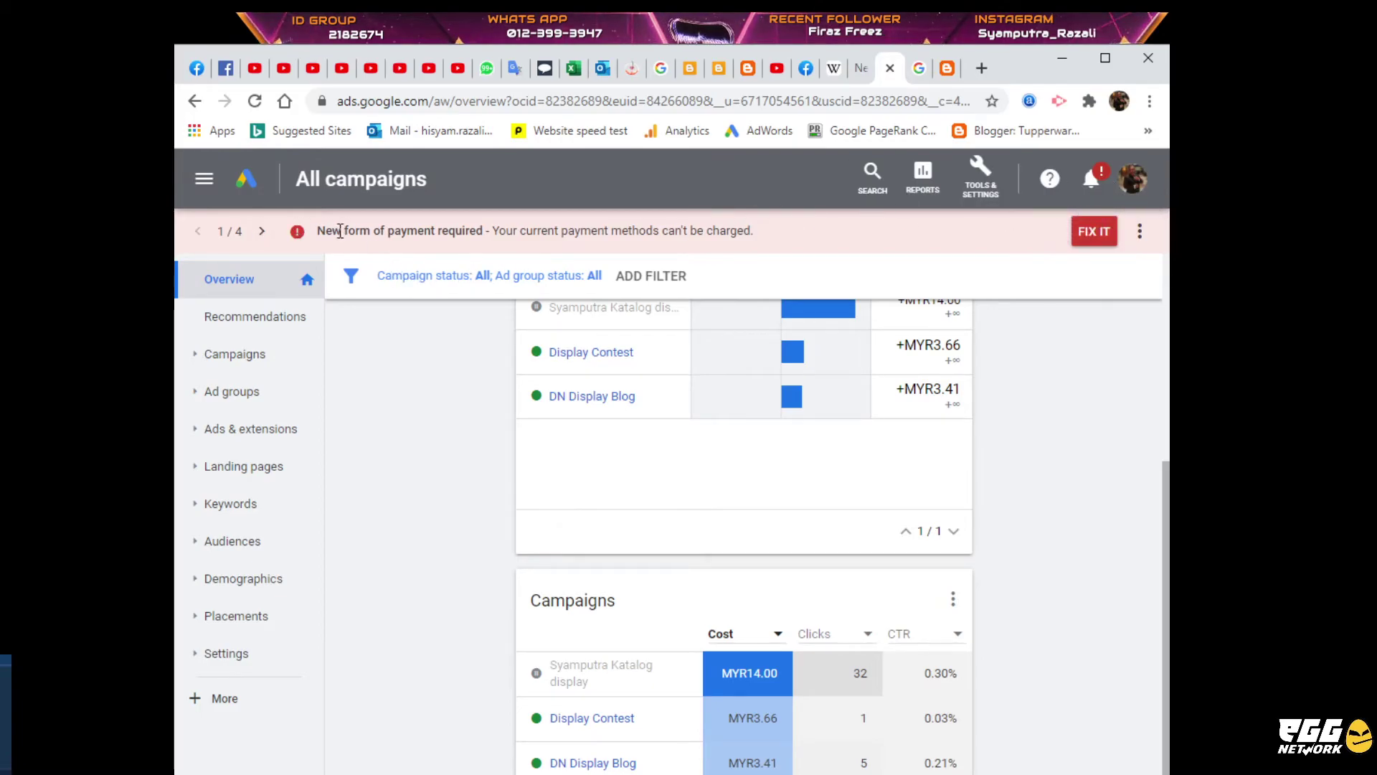
pyautogui.click(1089, 235)
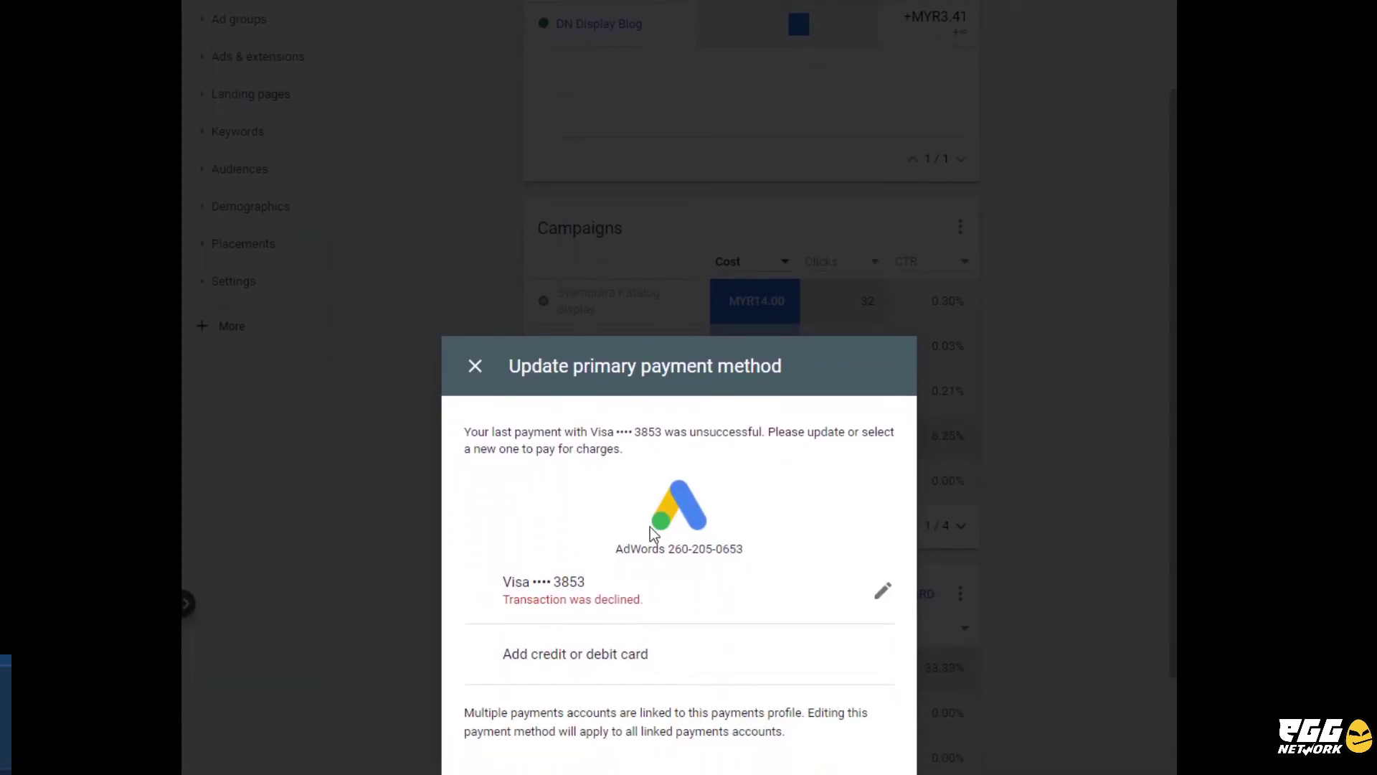
pyautogui.click(881, 595)
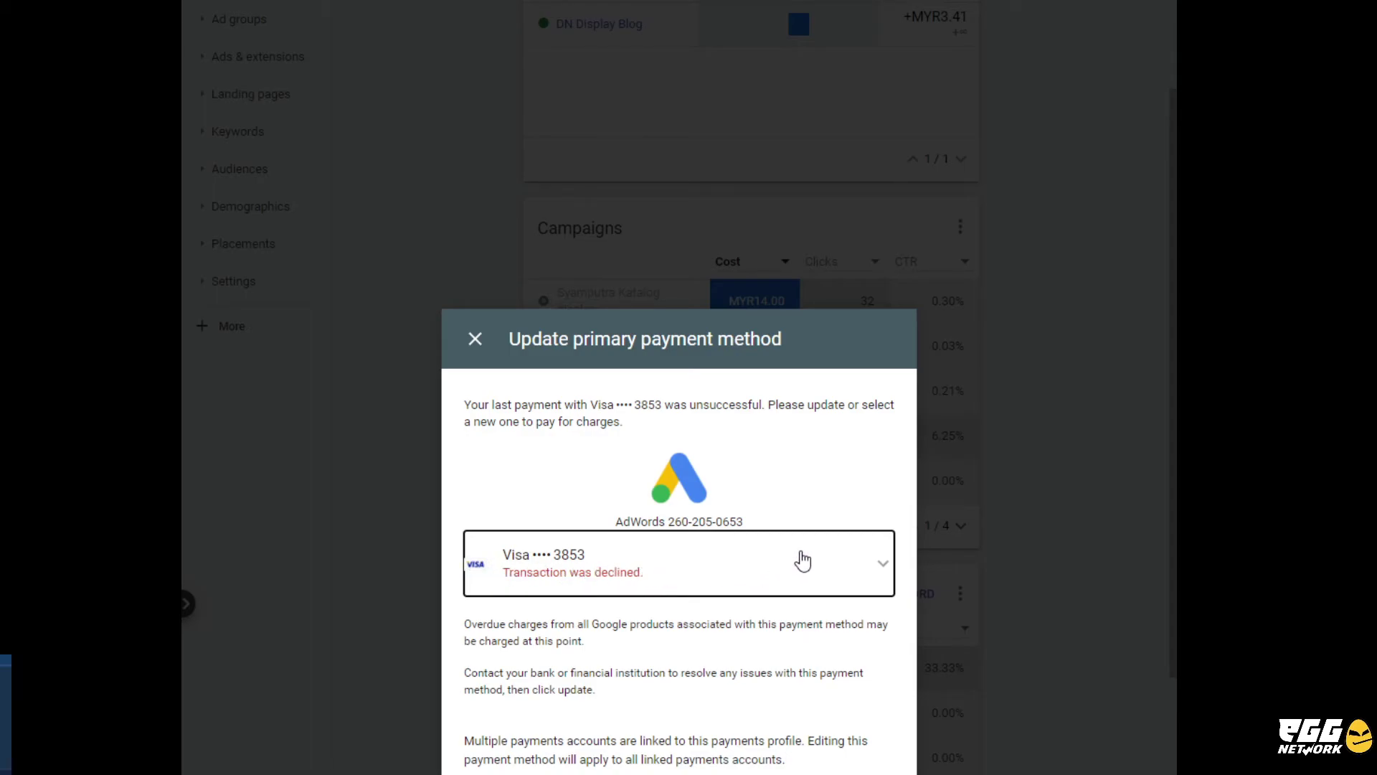
pyautogui.click(701, 574)
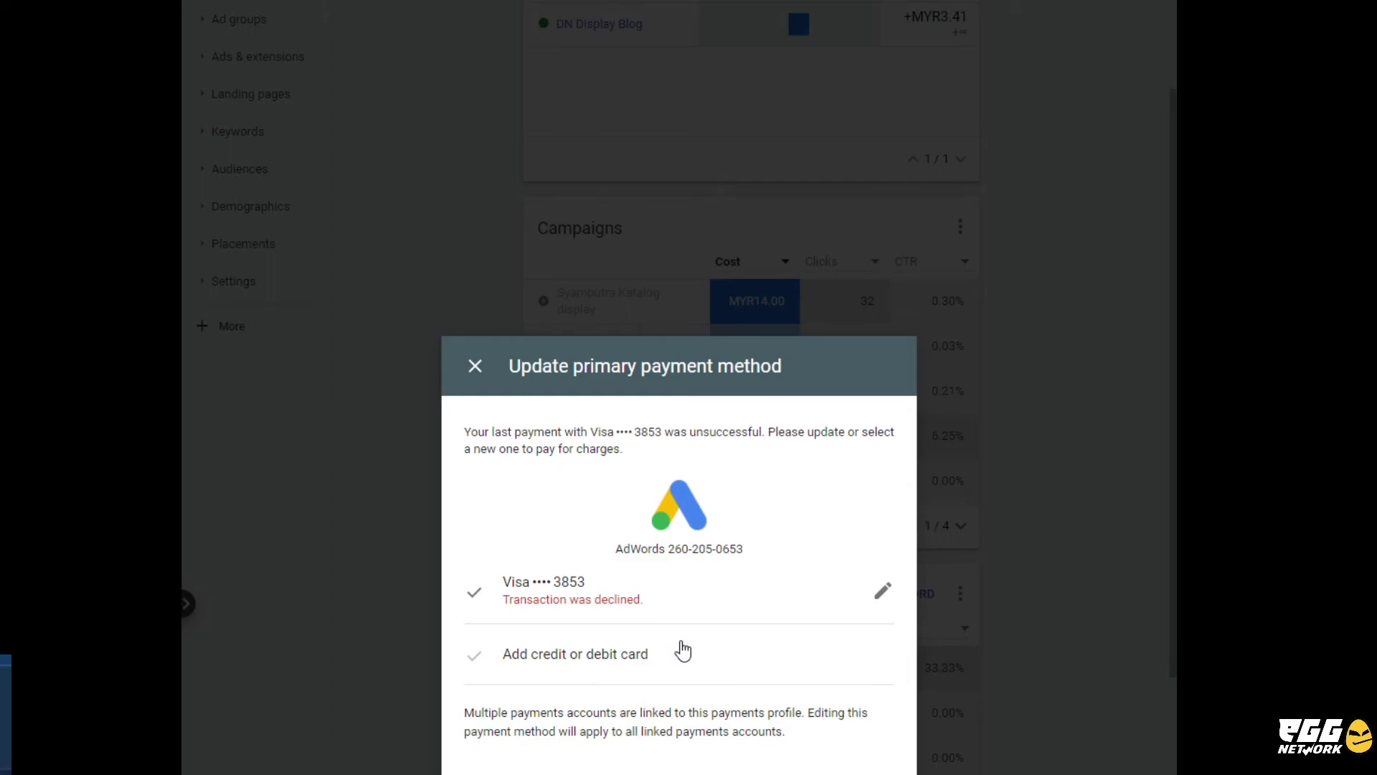
pyautogui.click(882, 597)
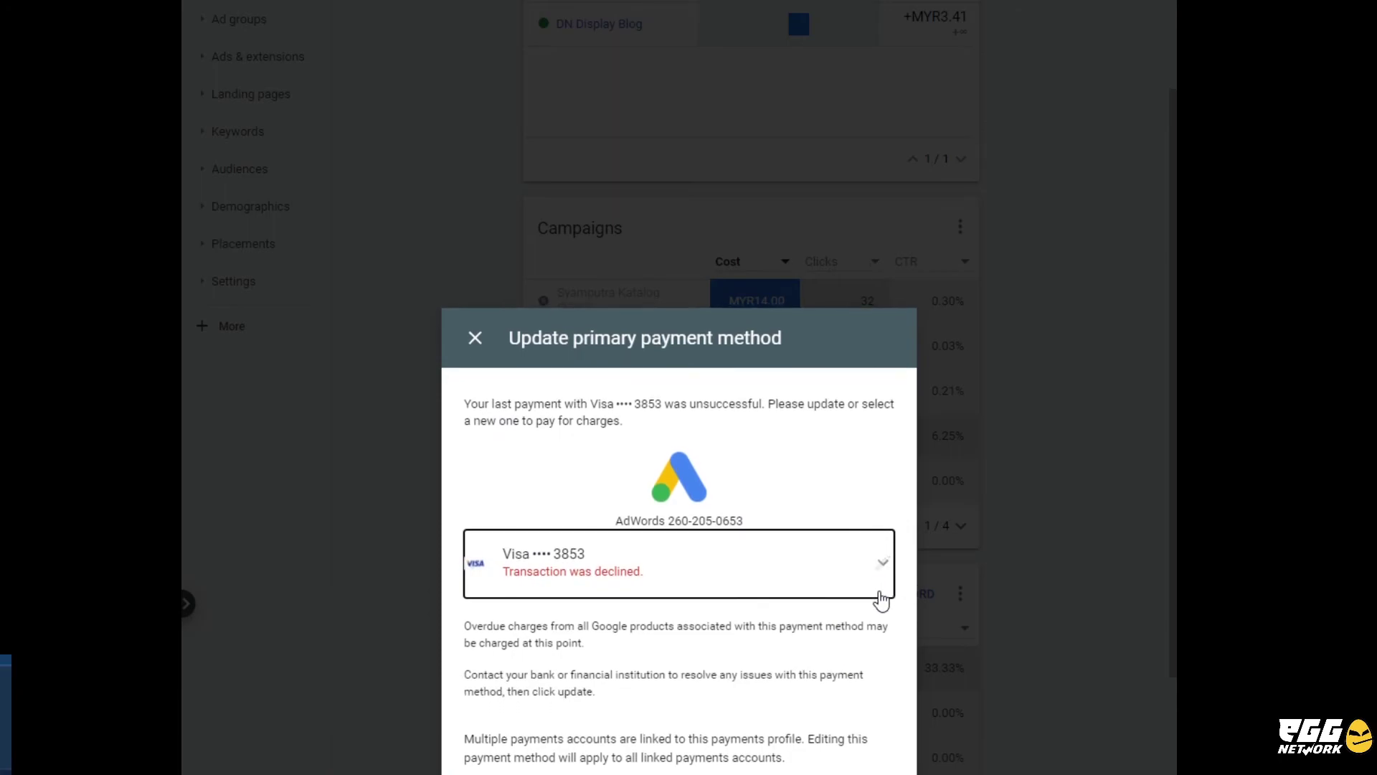
pyautogui.click(883, 572)
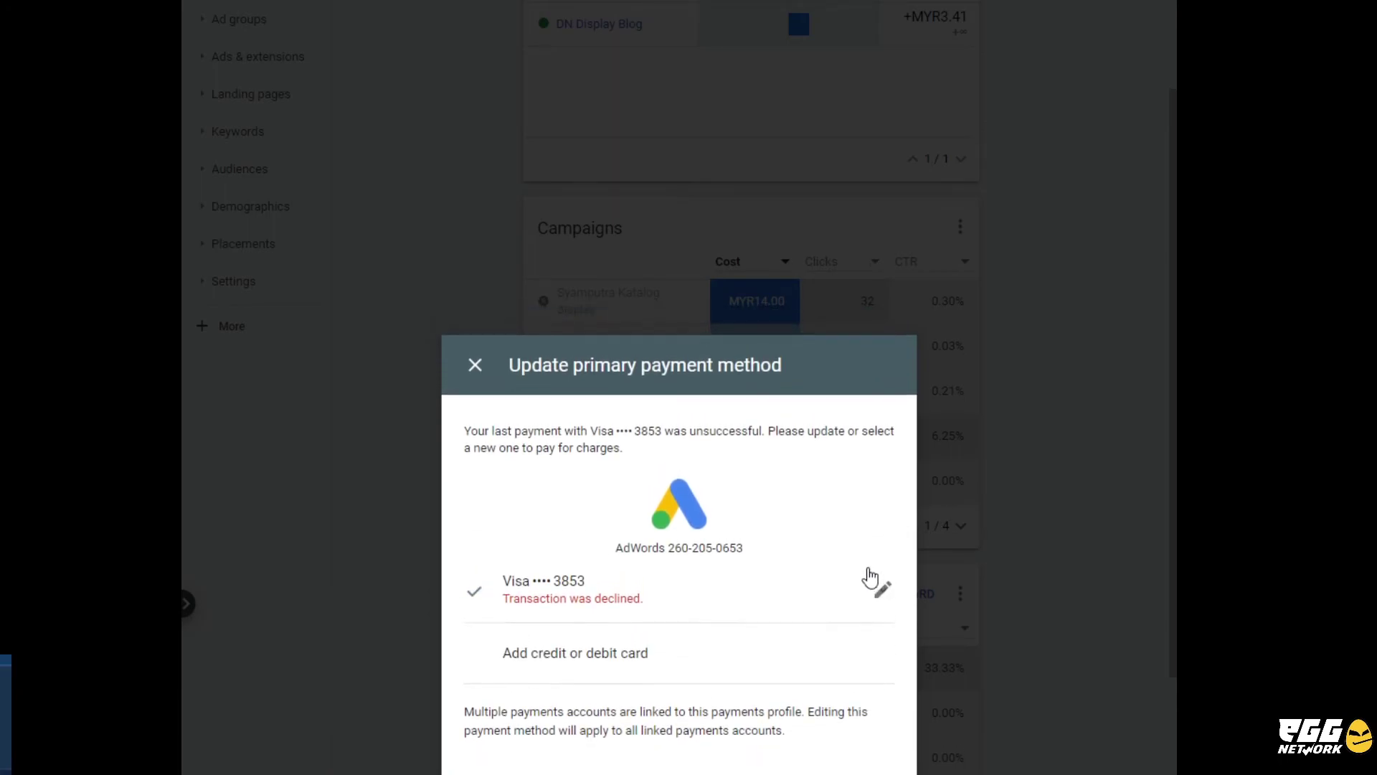
pyautogui.click(634, 604)
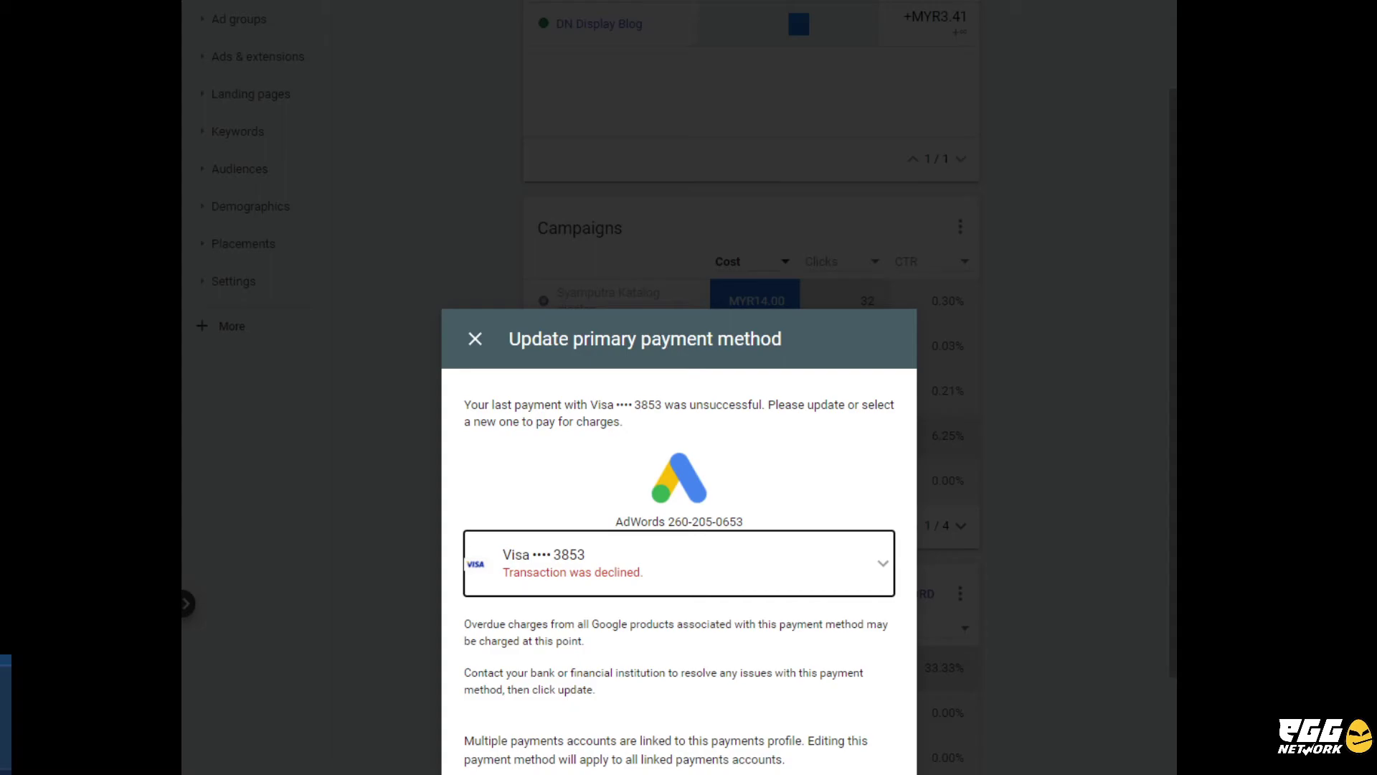
pyautogui.press('Escape')
# Step: Reactivate the cancelled Google Ads account through the account status in the account settings
pyautogui.scroll(8, 789, 728)
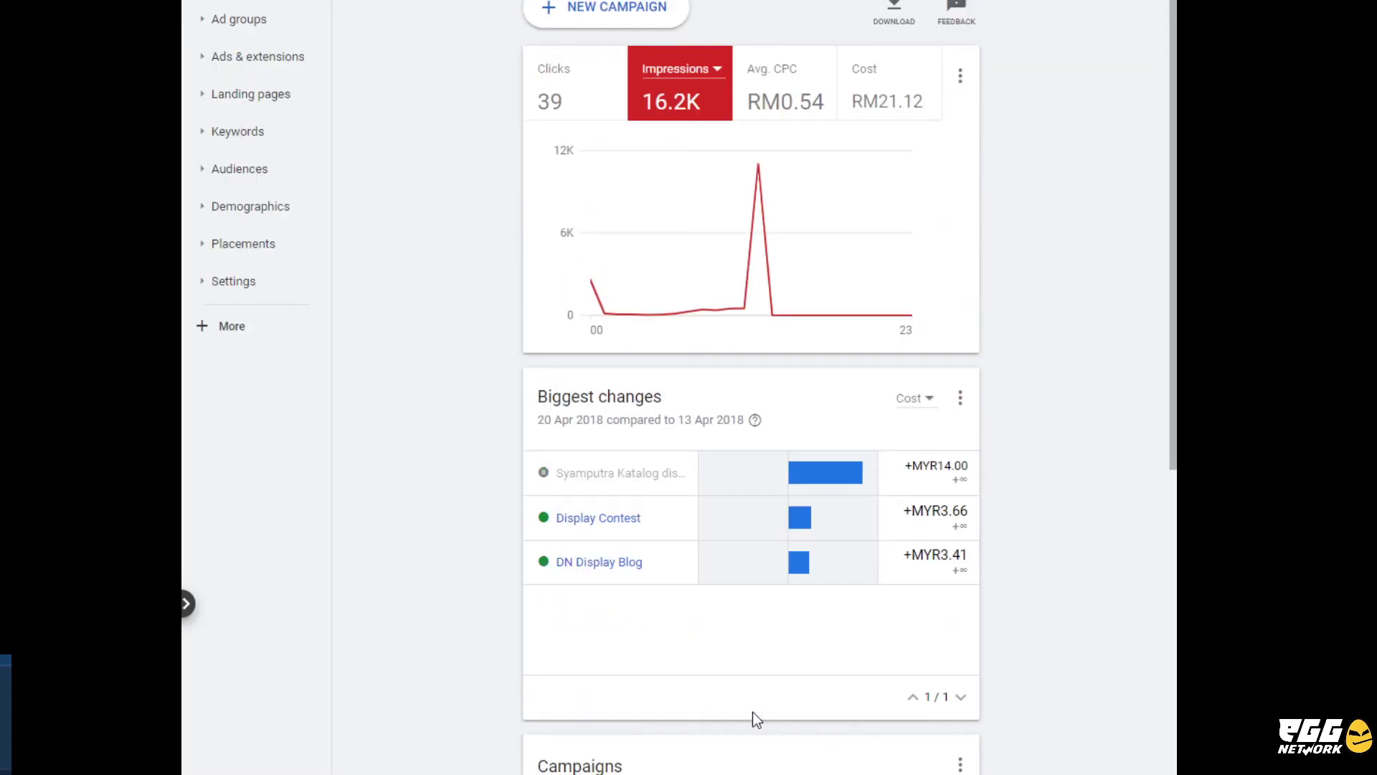
pyautogui.click(234, 282)
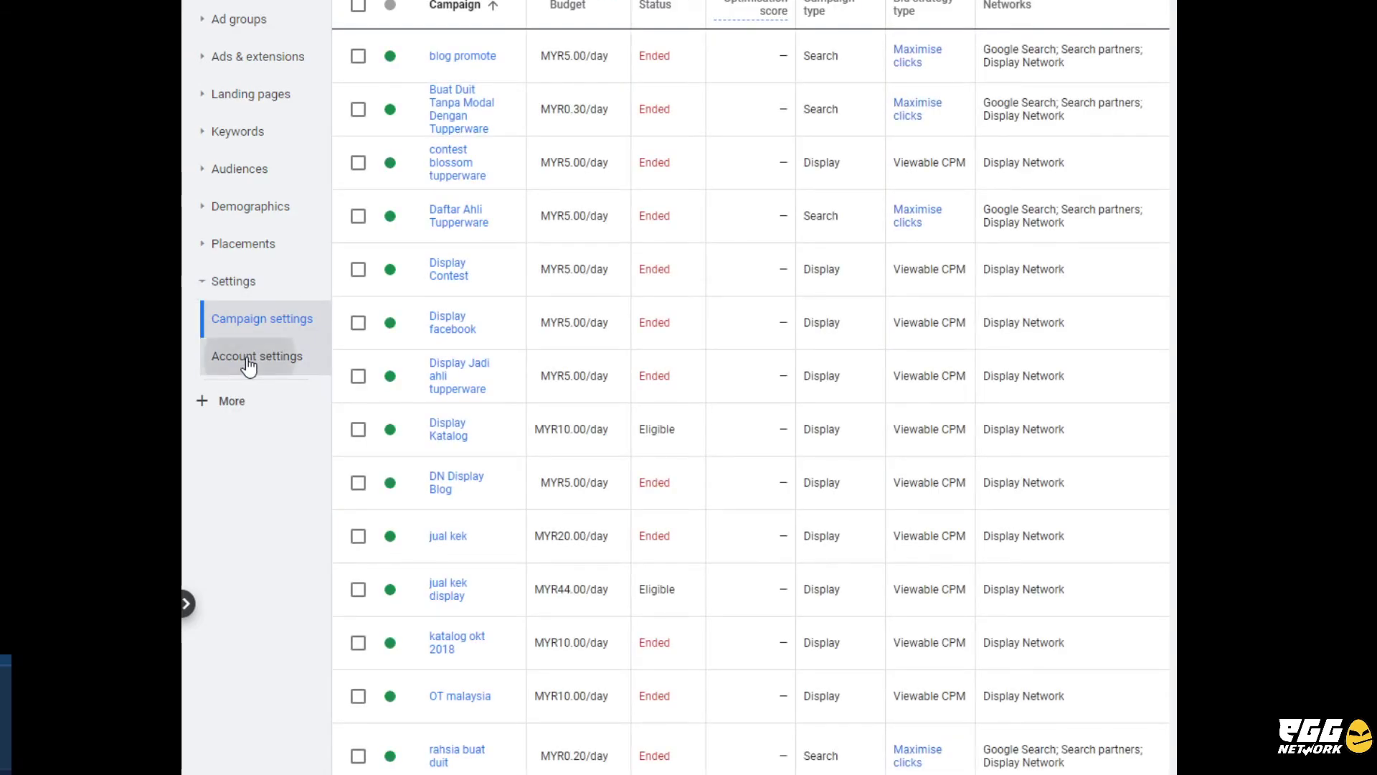
pyautogui.click(249, 365)
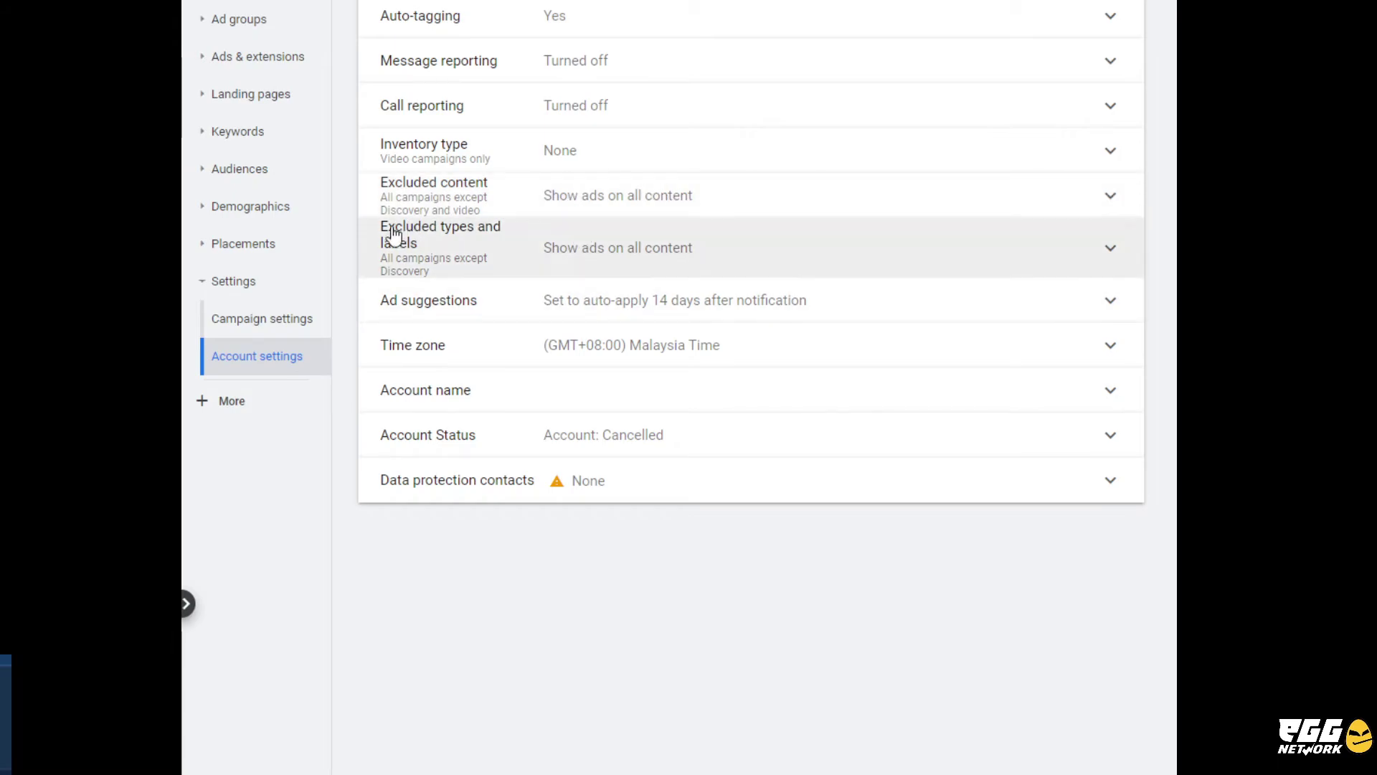
pyautogui.click(234, 406)
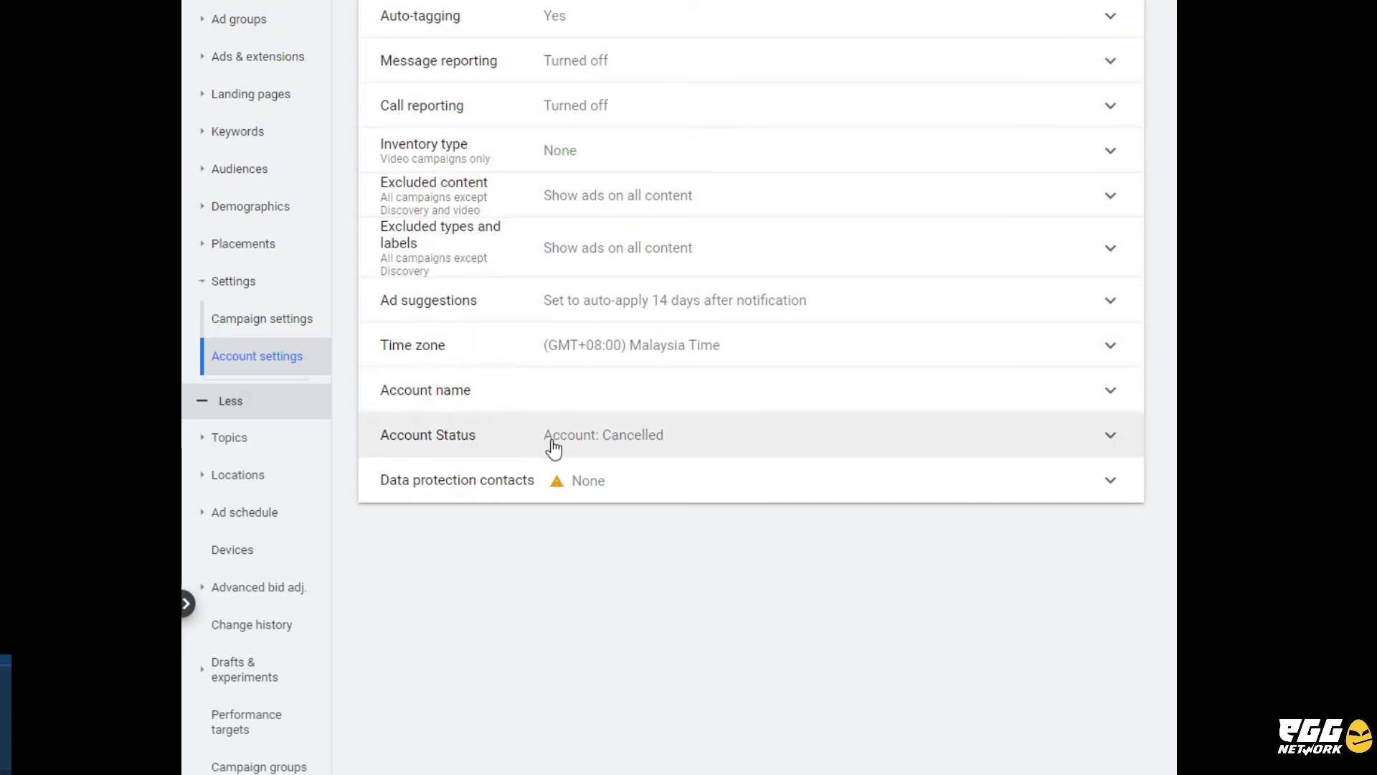
pyautogui.click(1110, 438)
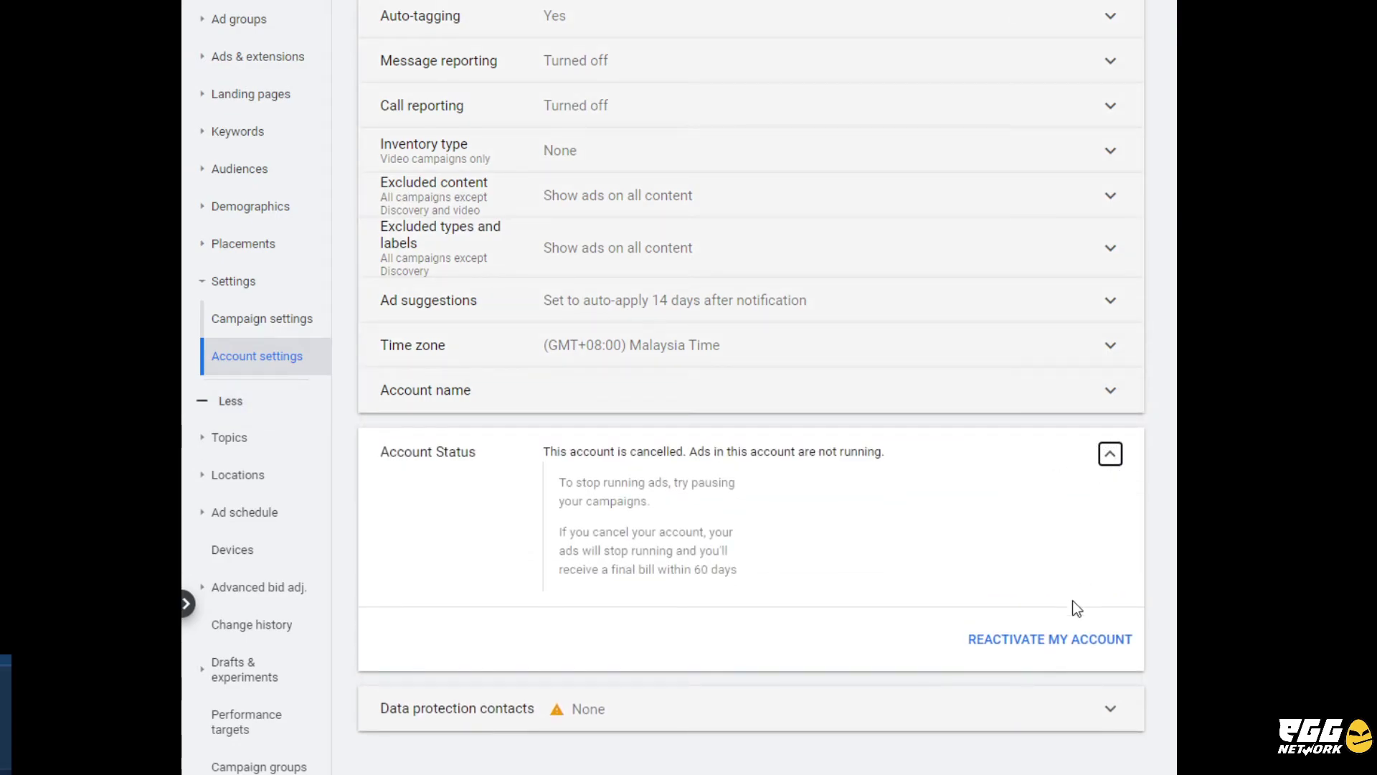
pyautogui.click(1050, 645)
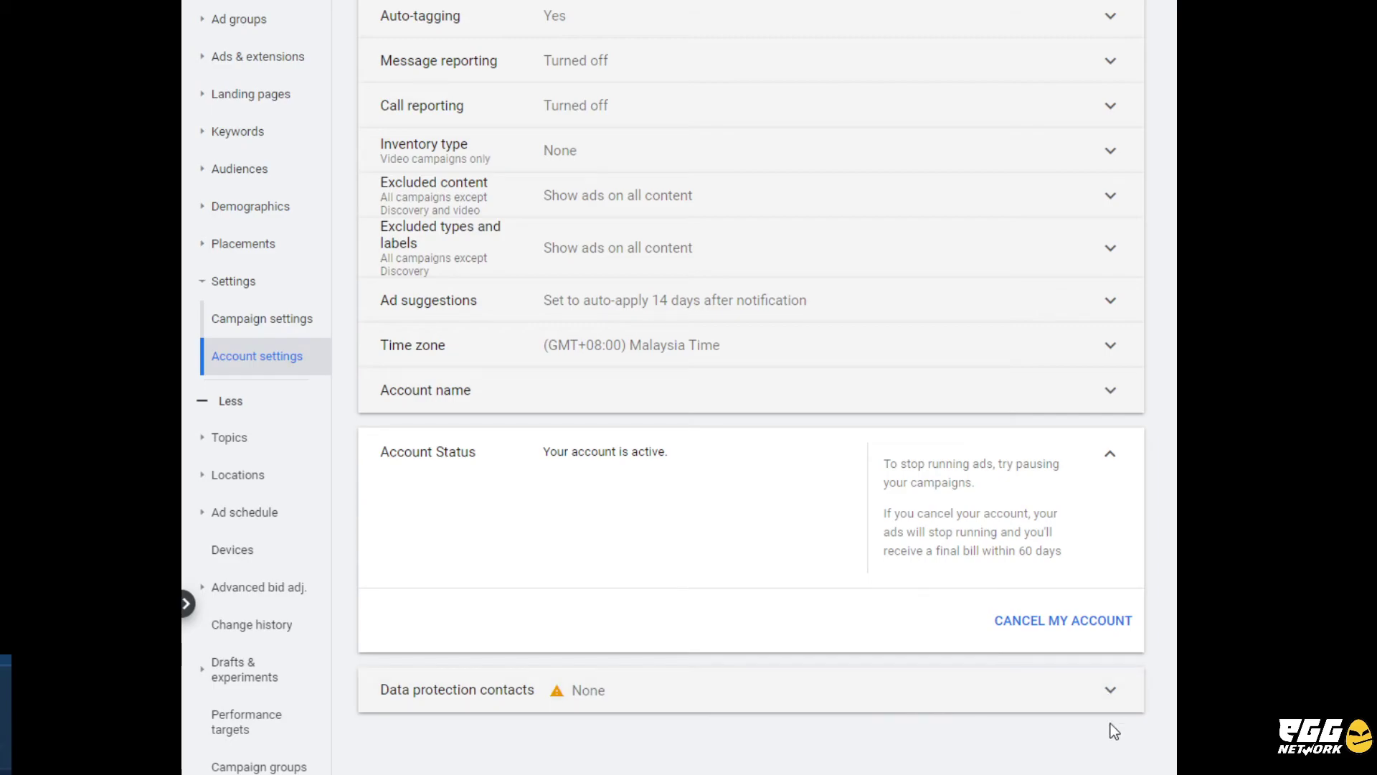
# Step: Expand the data protection contacts and look through the primary contact and data protection officer fields
pyautogui.click(1112, 694)
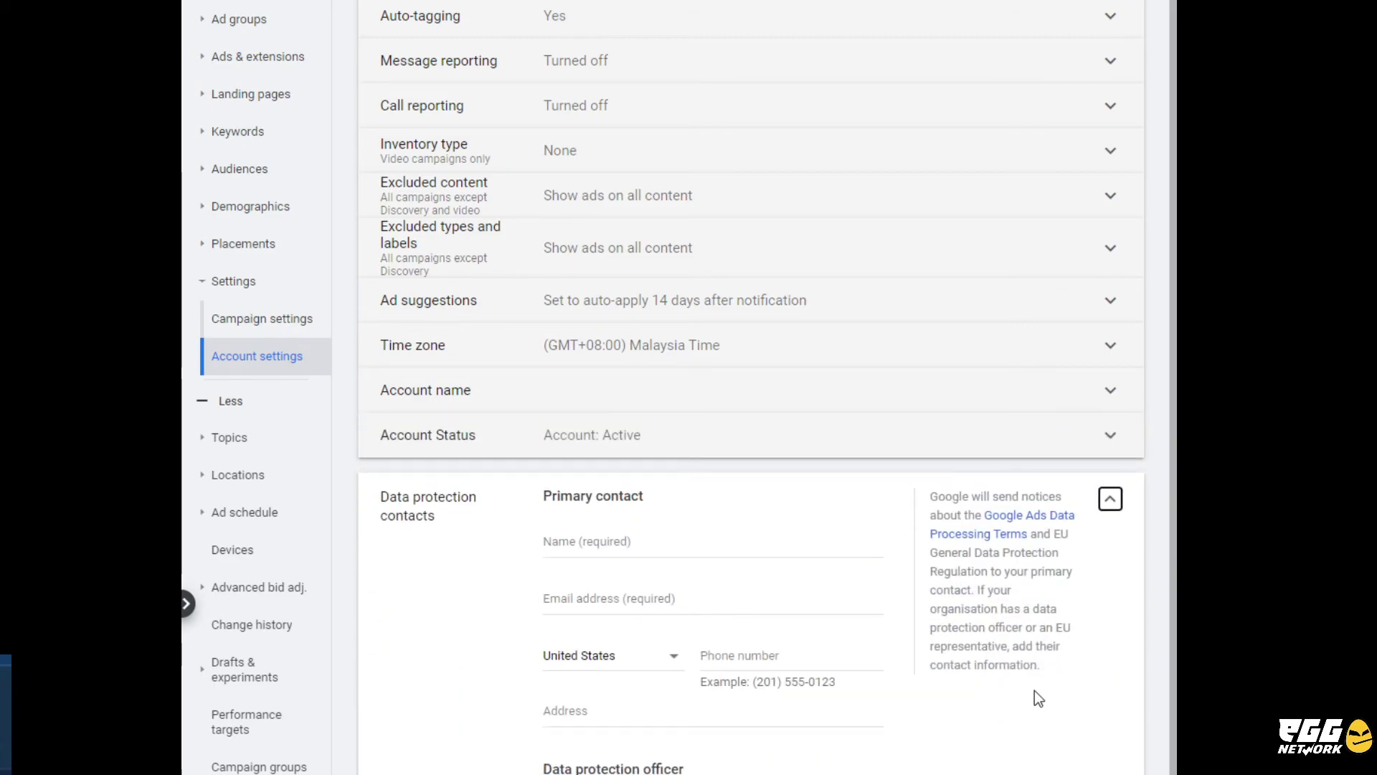
pyautogui.scroll(-1, 859, 681)
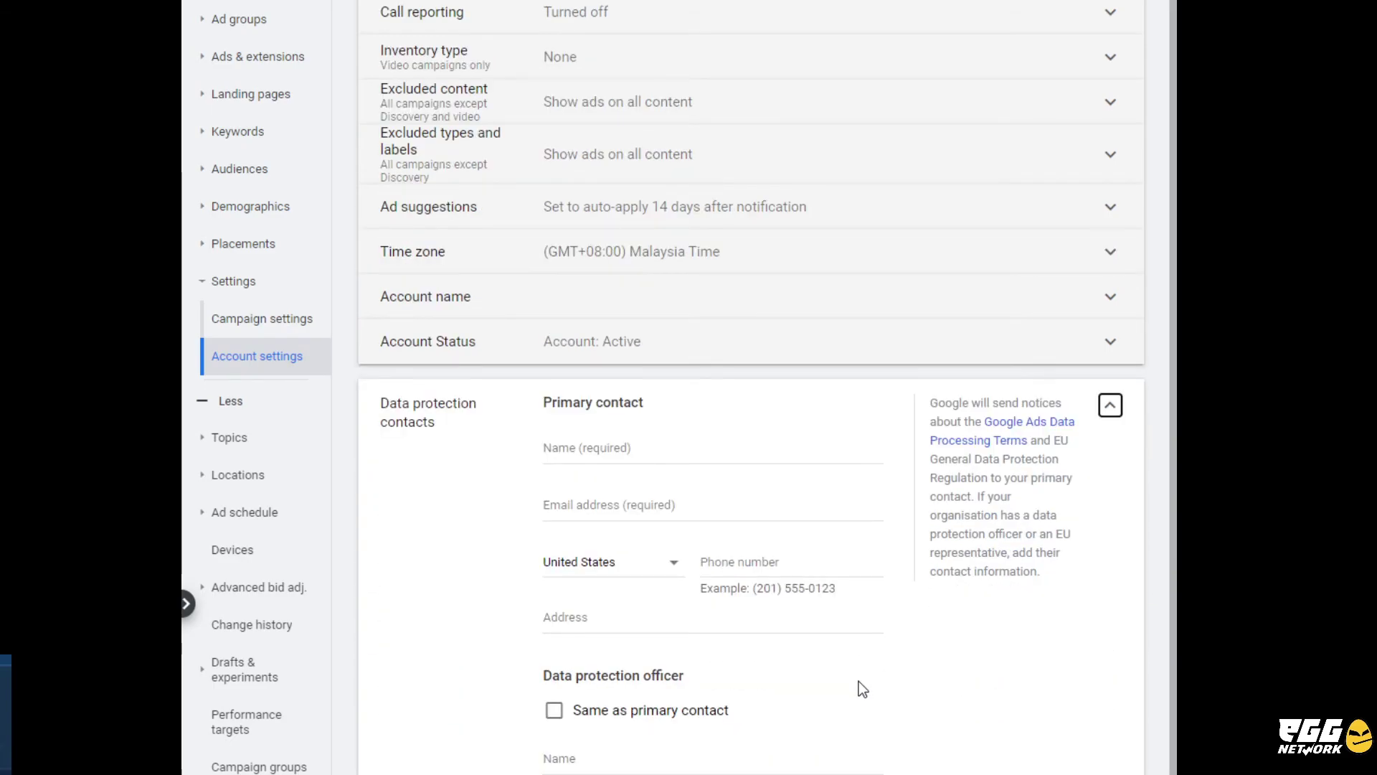
pyautogui.scroll(-1, 859, 682)
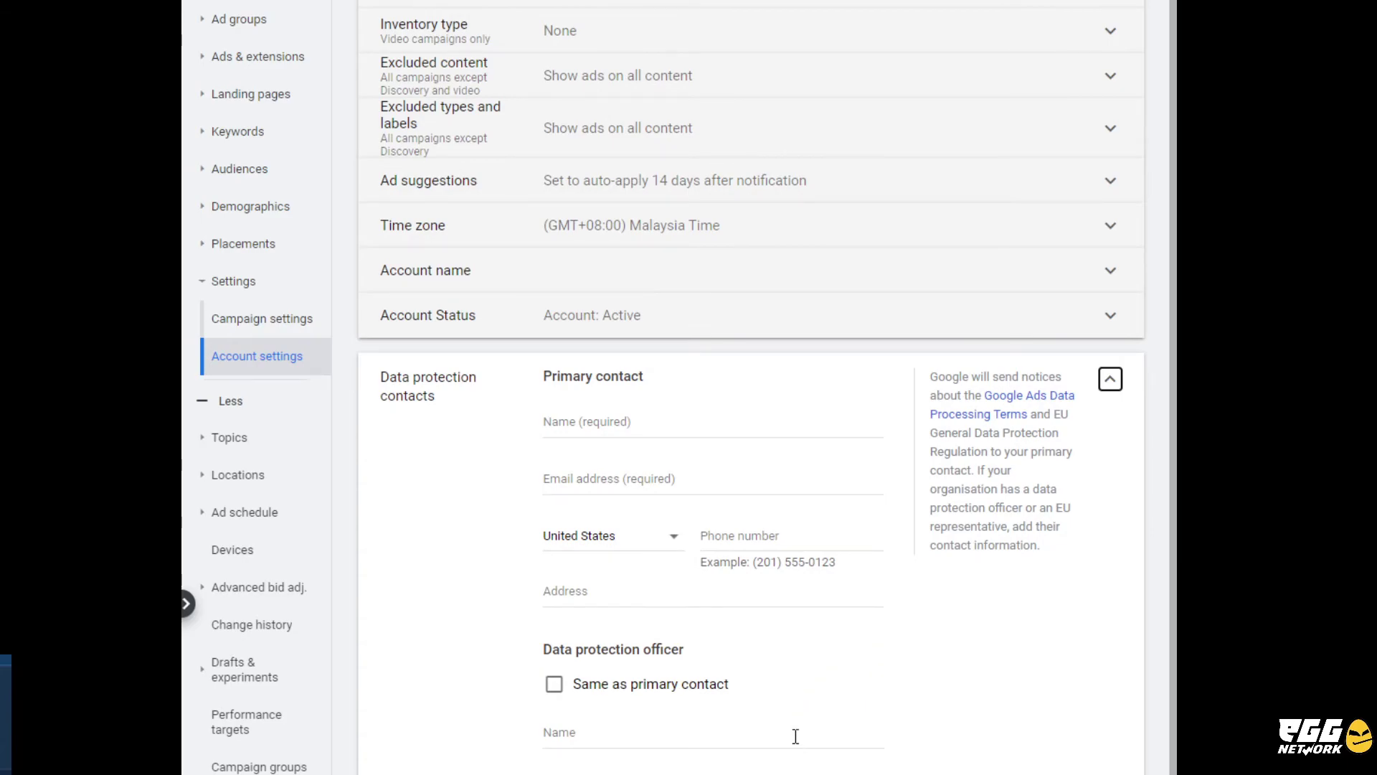
pyautogui.scroll(2, 681, 757)
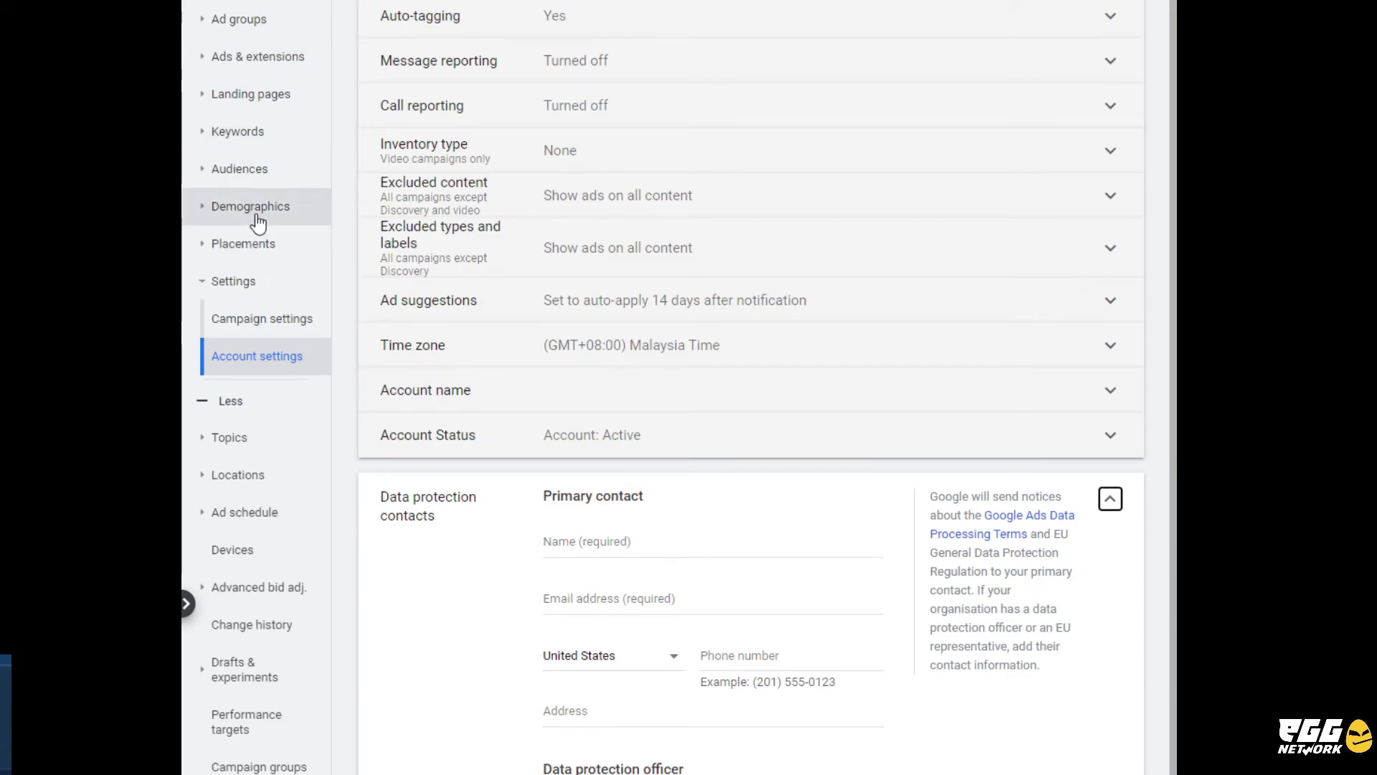
# Step: Look through the account's Audiences, Keywords, Landing pages and Ads pages, ending at the campaigns list
pyautogui.click(253, 174)
pyautogui.click(245, 136)
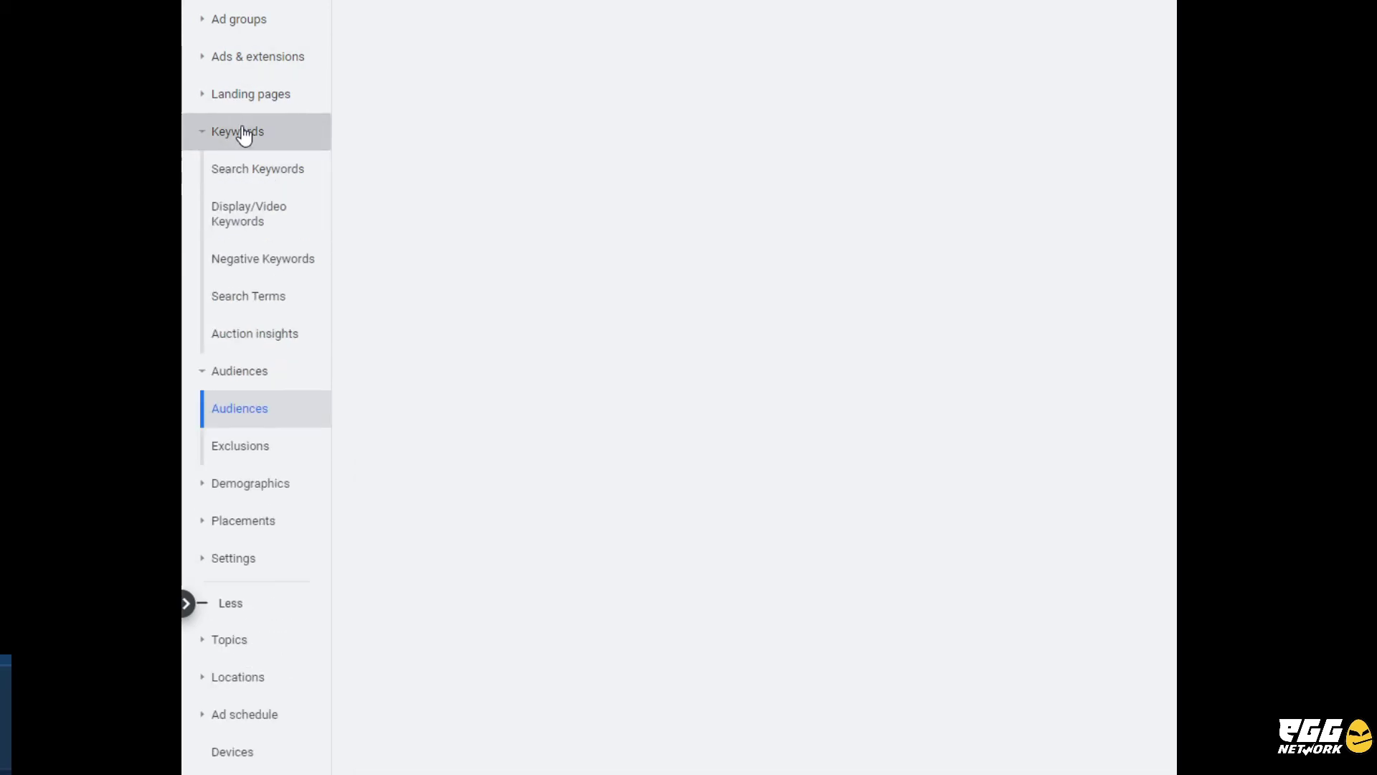
pyautogui.click(265, 106)
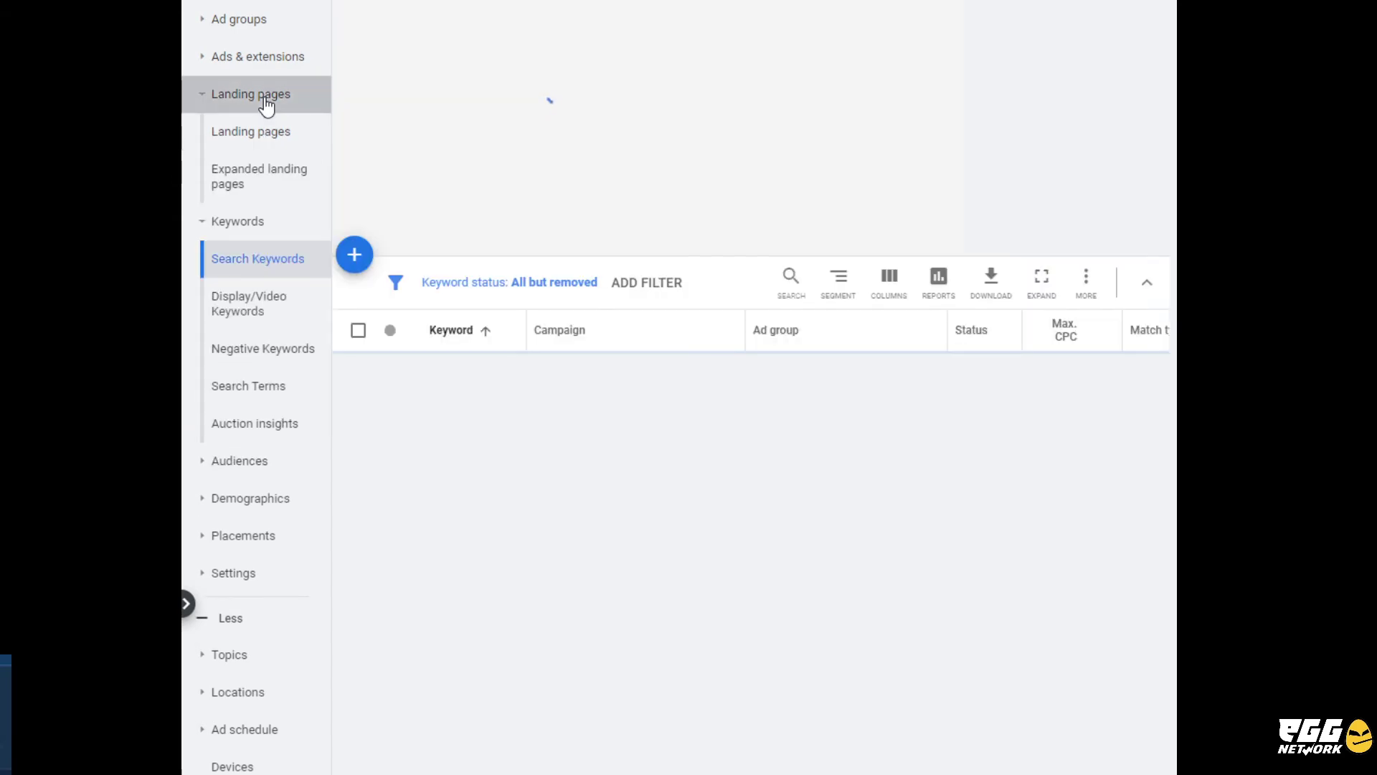
pyautogui.click(260, 63)
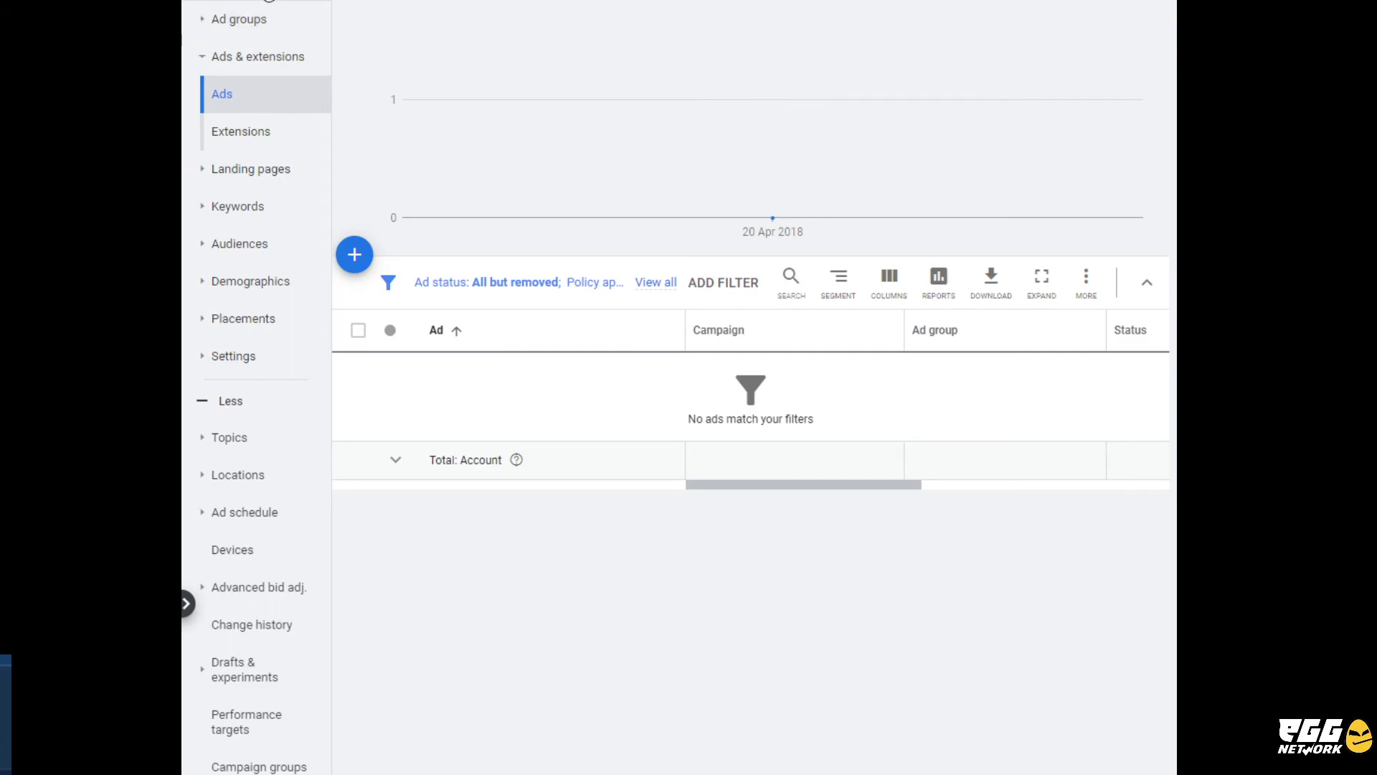
pyautogui.click(275, 5)
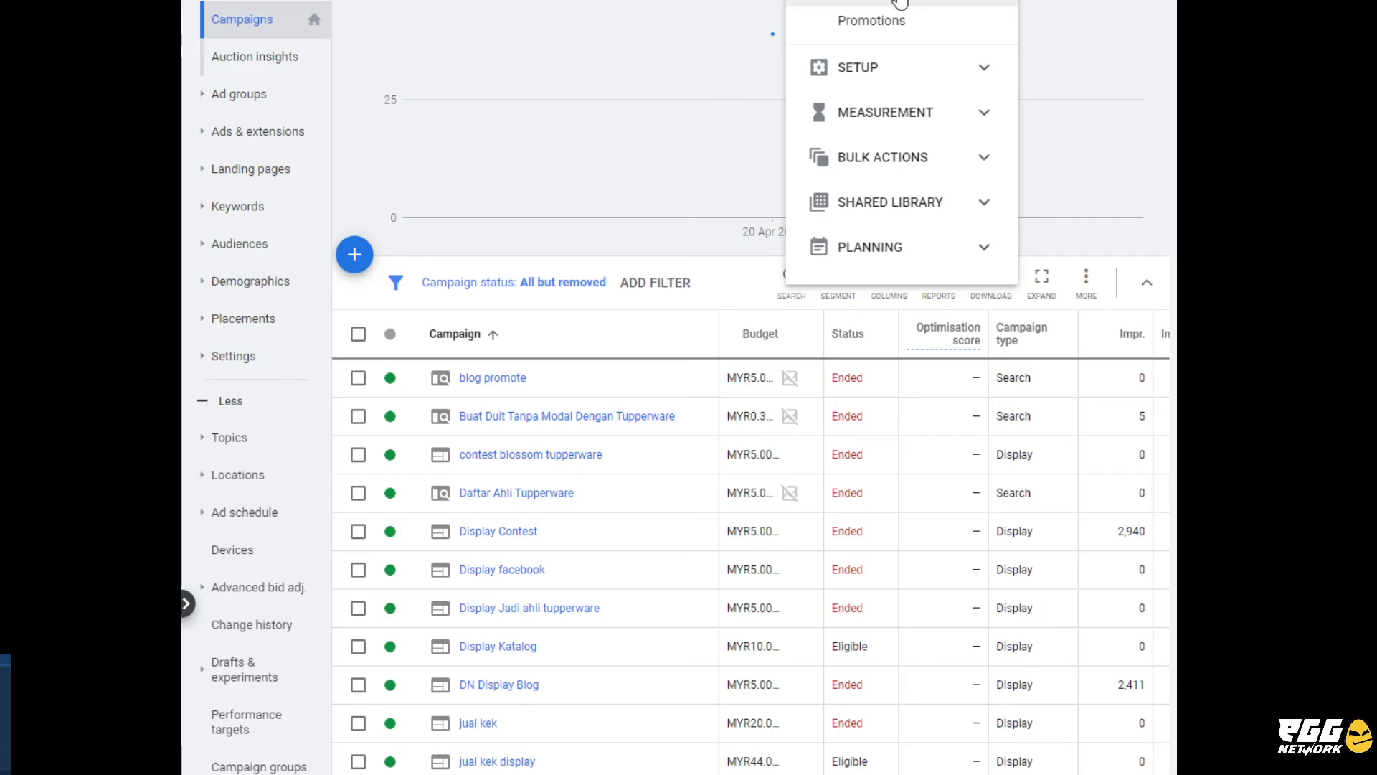
# Step: Open the billing settings and review the payments account and payments profile details
pyautogui.click(900, 4)
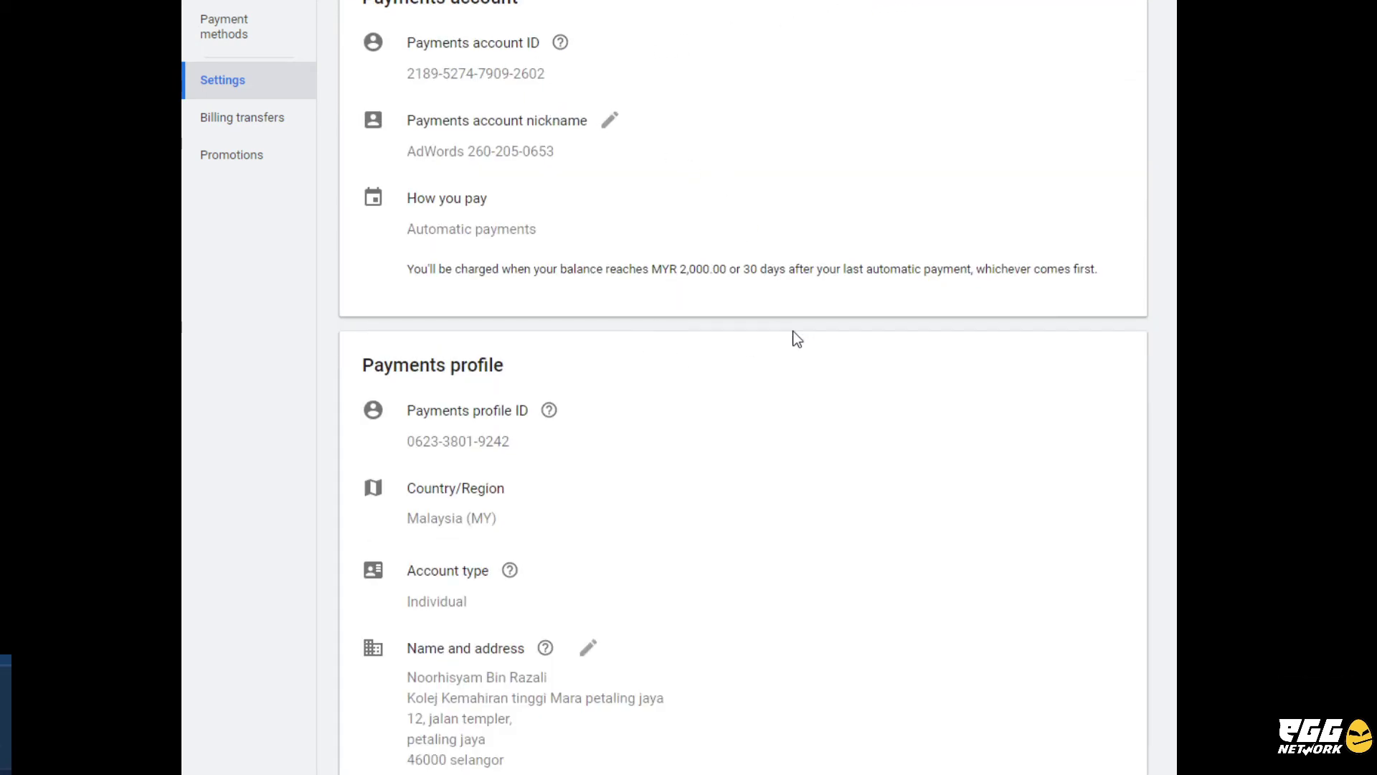
pyautogui.scroll(-7, 743, 388)
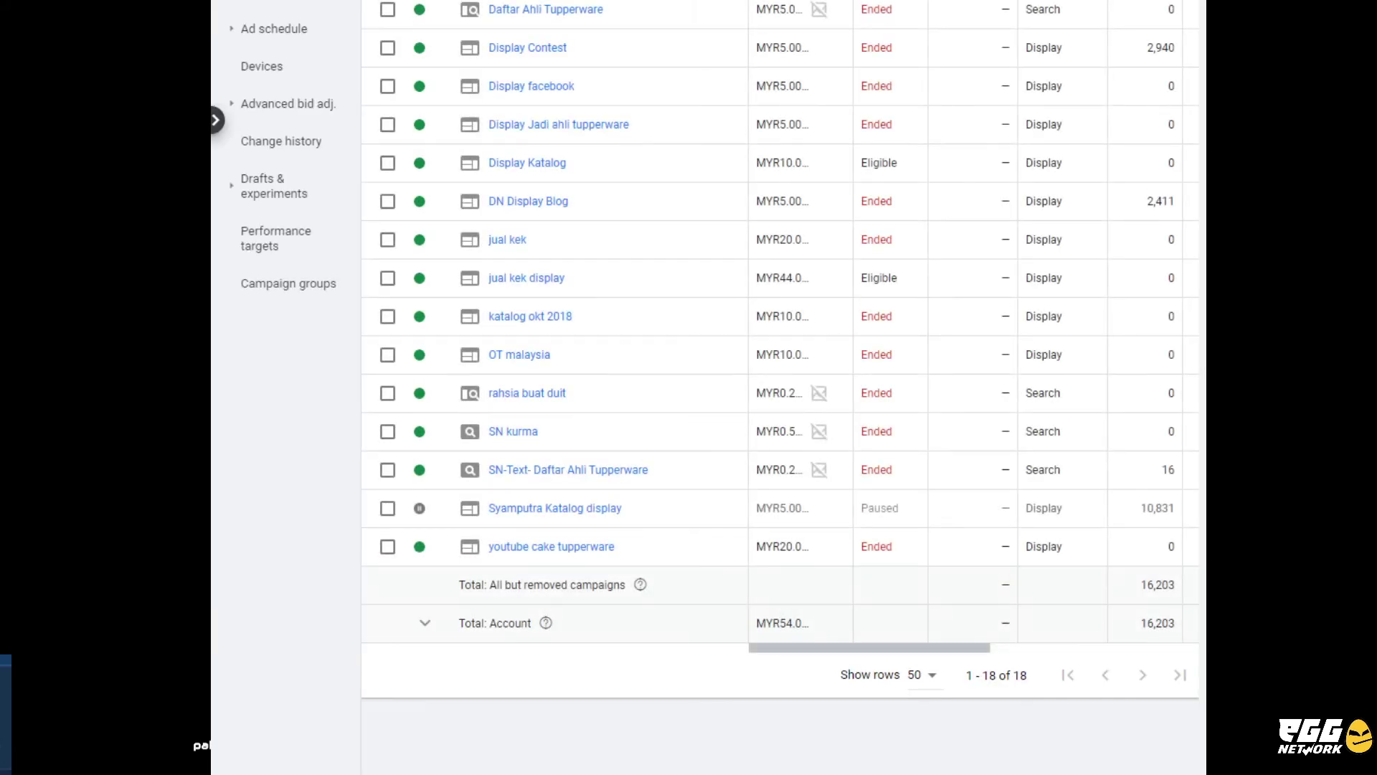
# Step: Look through the campaigns table and the navigation list of all, search and display campaigns
pyautogui.scroll(4, 771, 387)
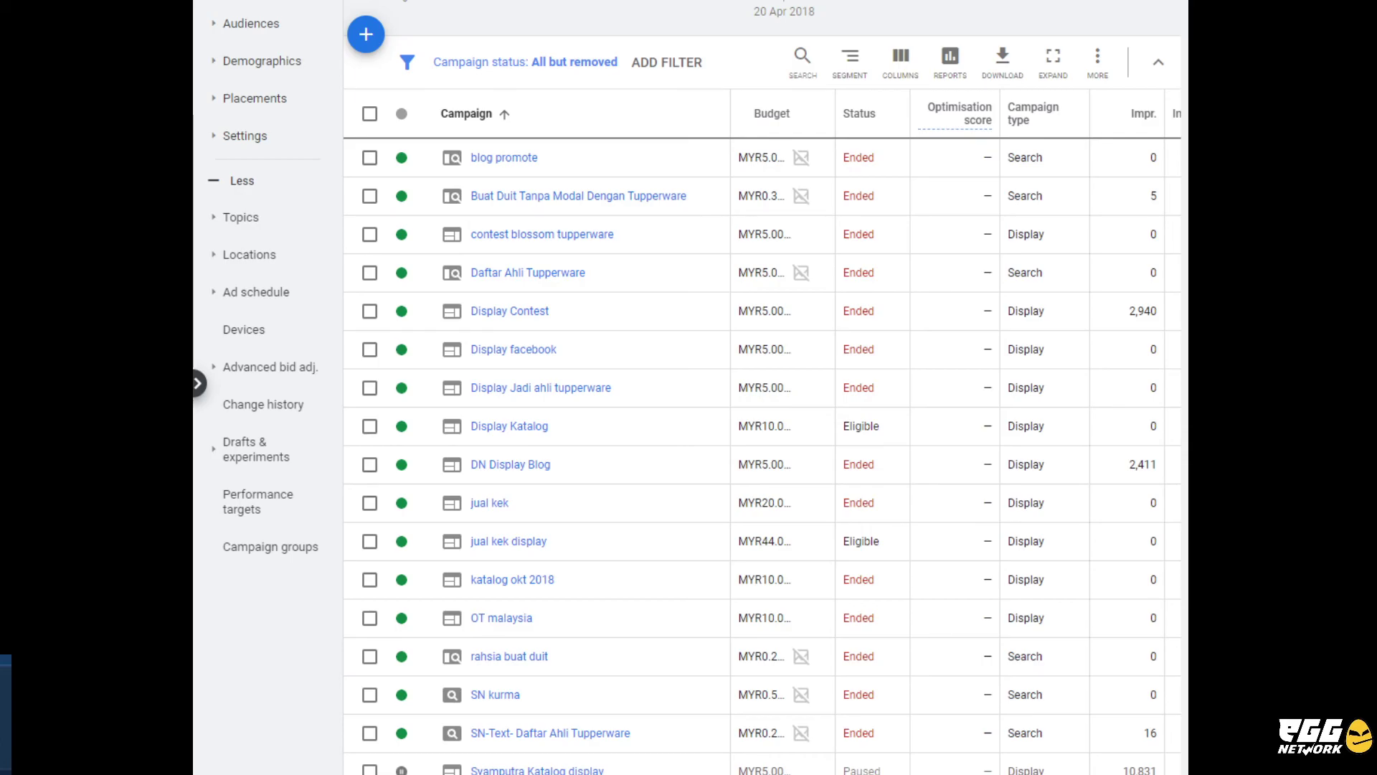
pyautogui.scroll(6, 717, 388)
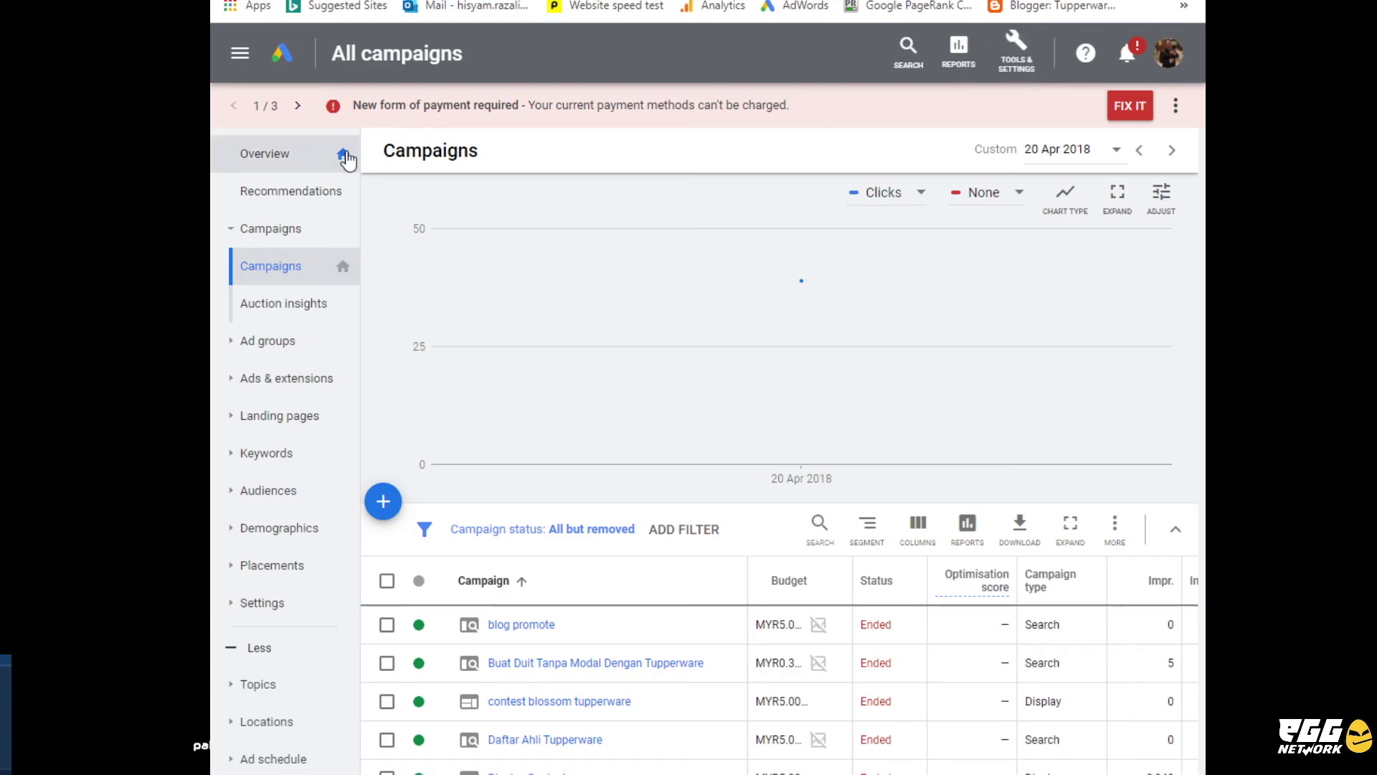
pyautogui.click(231, 63)
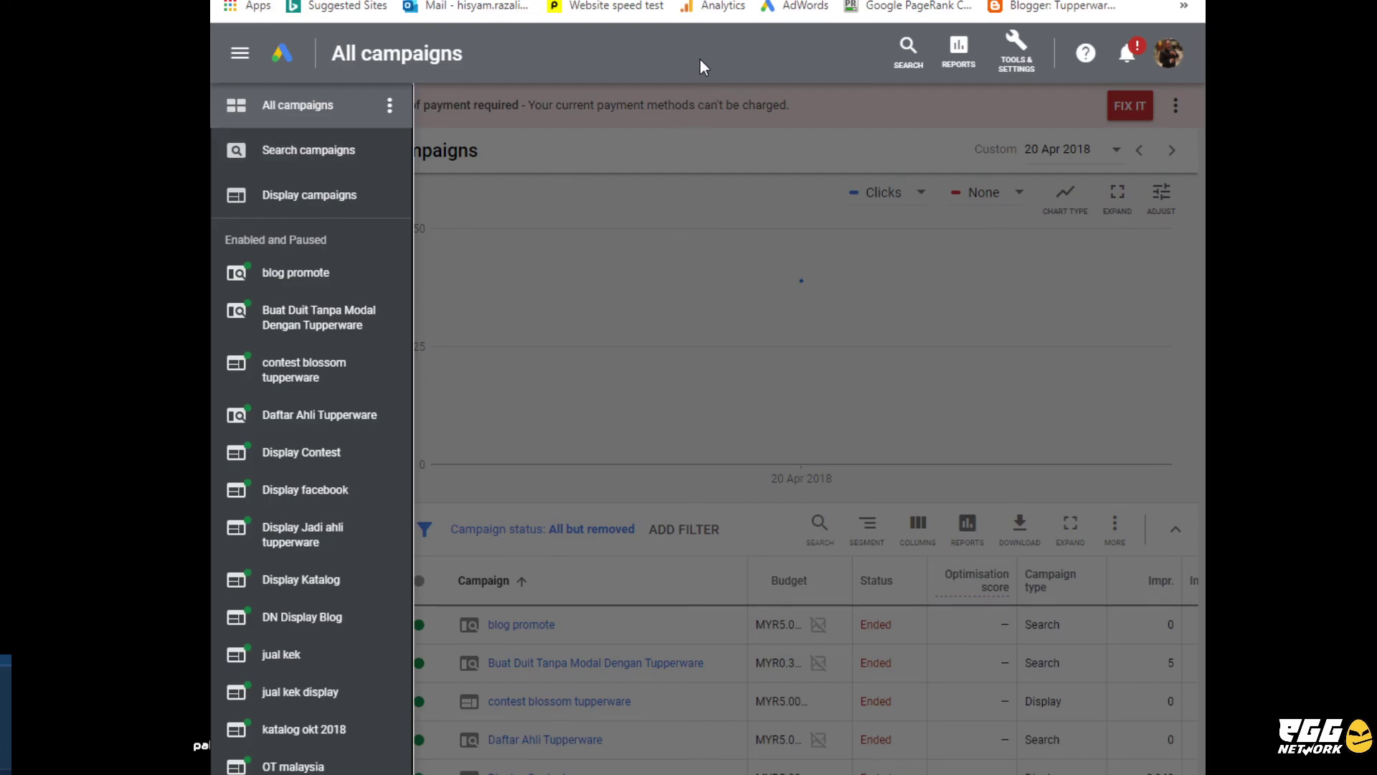
pyautogui.click(756, 244)
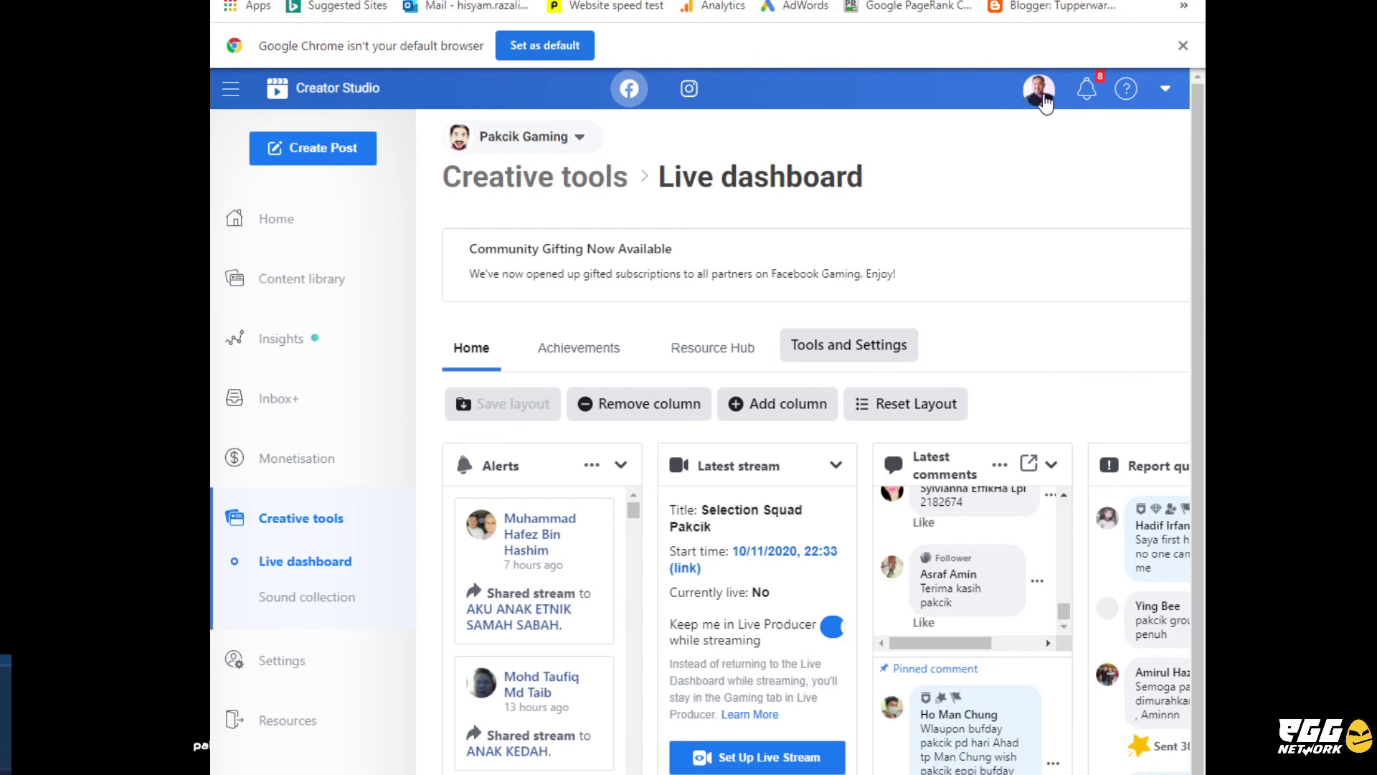
# Step: Go from Creator Studio to Facebook and open the account owner's personal profile page
pyautogui.click(1038, 91)
pyautogui.click(1001, 136)
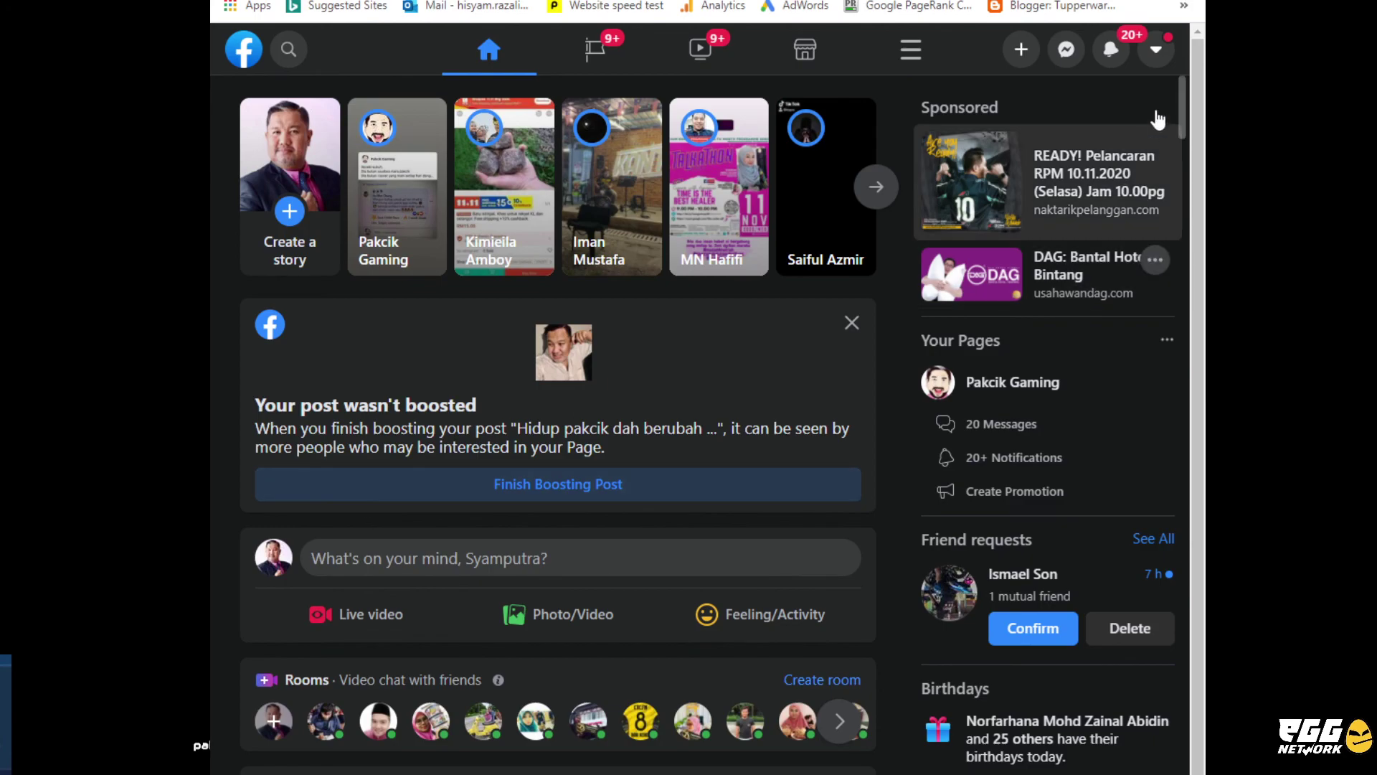
pyautogui.click(1156, 50)
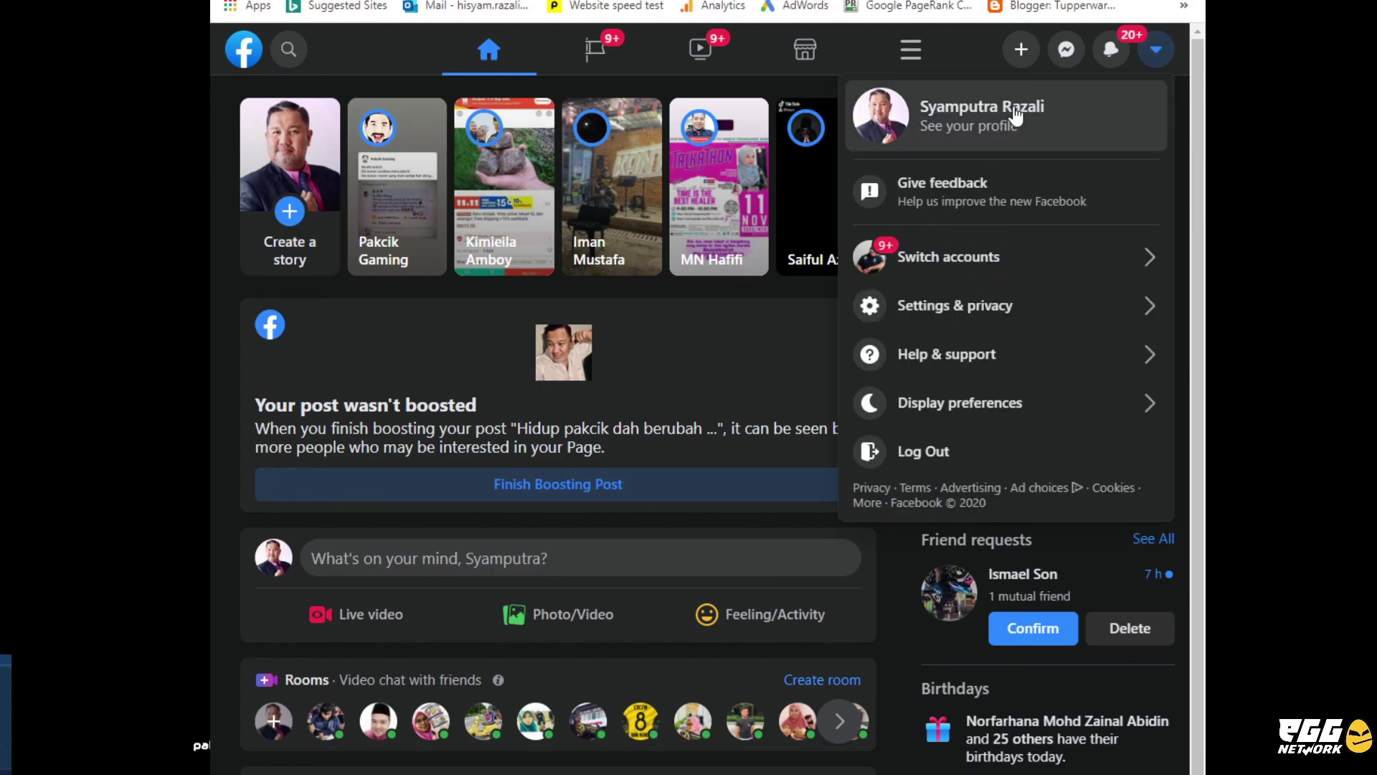
pyautogui.click(1011, 111)
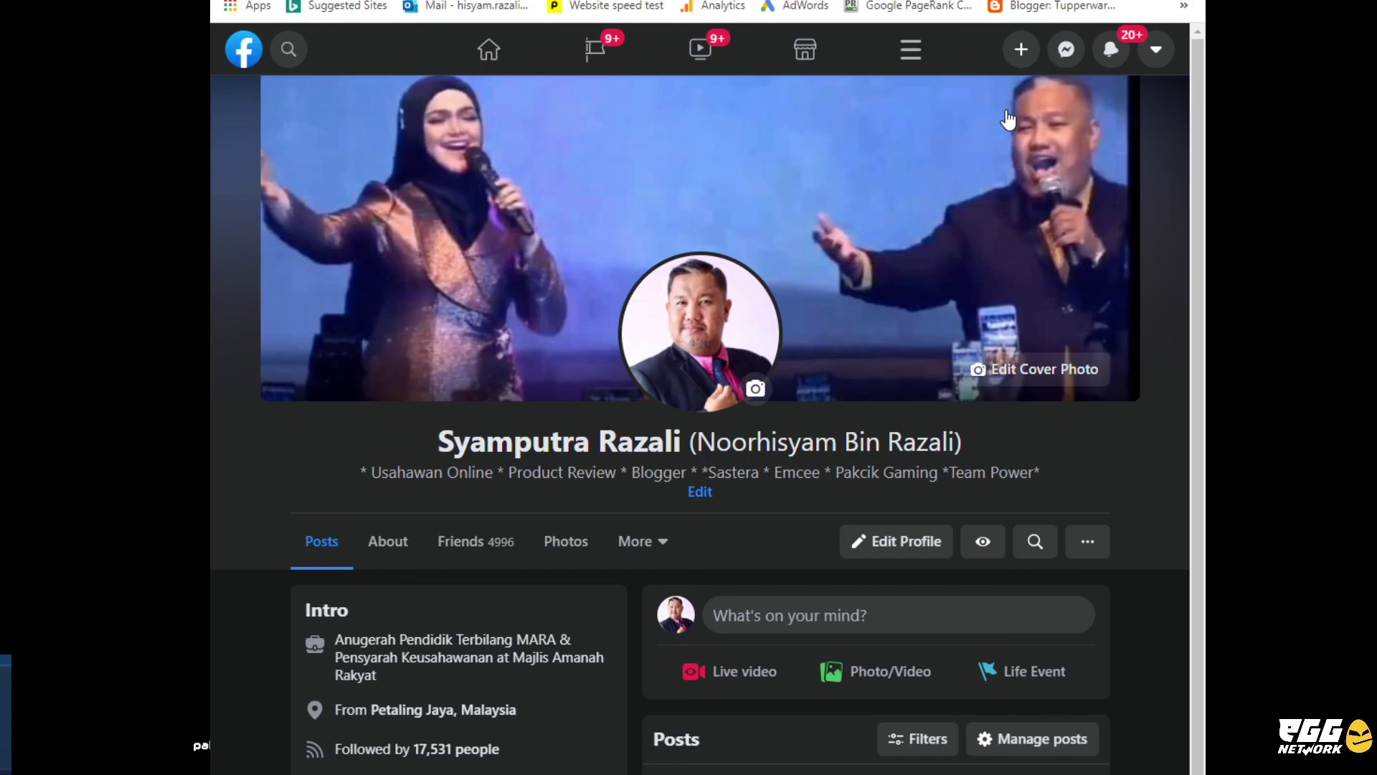